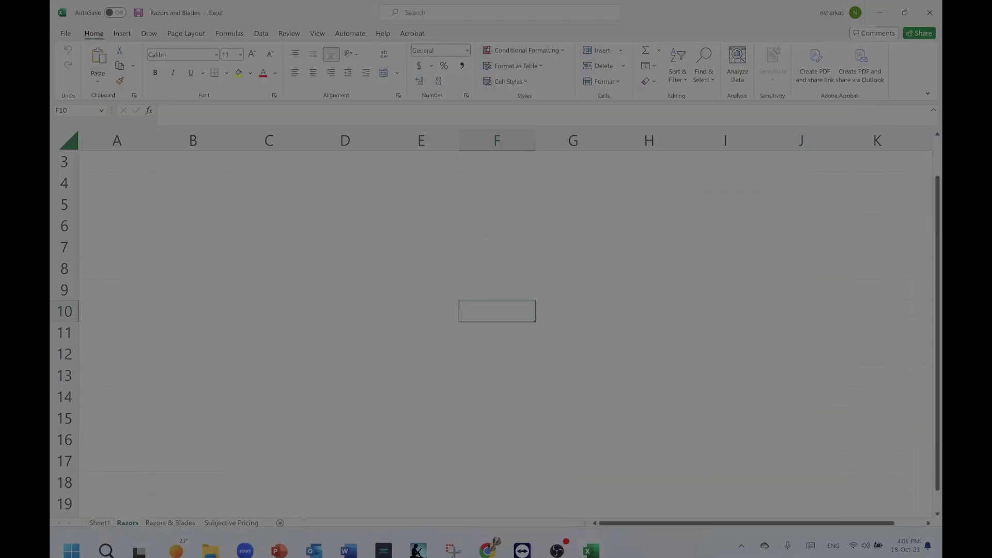
# Bring PowerPoint forward and go to slide 34, Pricing Razors (No Blades!).
pyautogui.moveTo(280, 550)
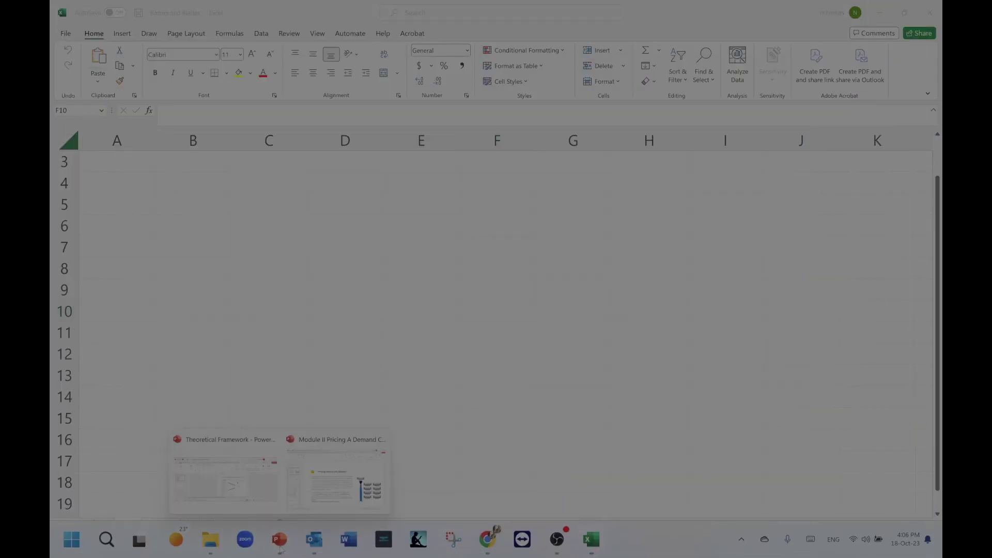
pyautogui.click(367, 439)
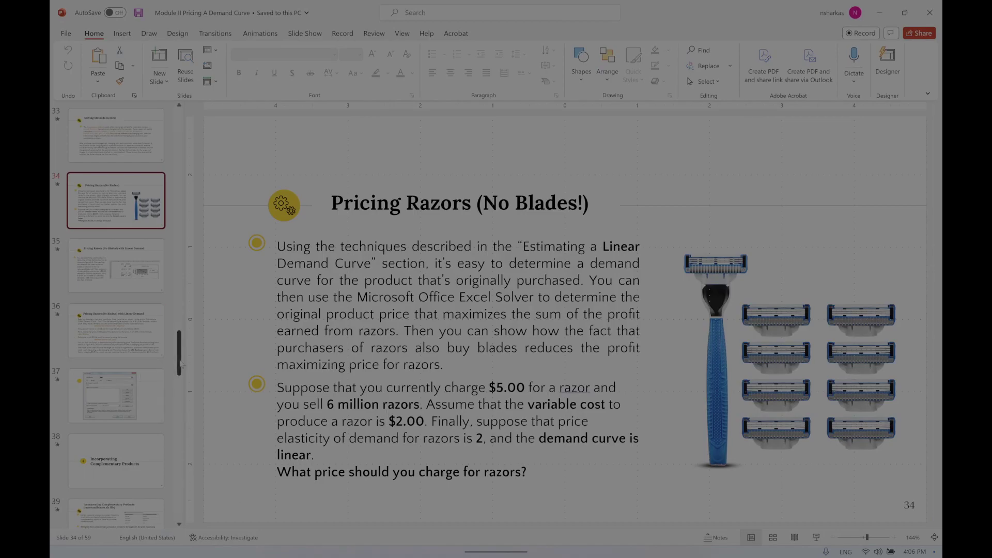
pyautogui.moveTo(179, 354); pyautogui.dragTo(181, 141)
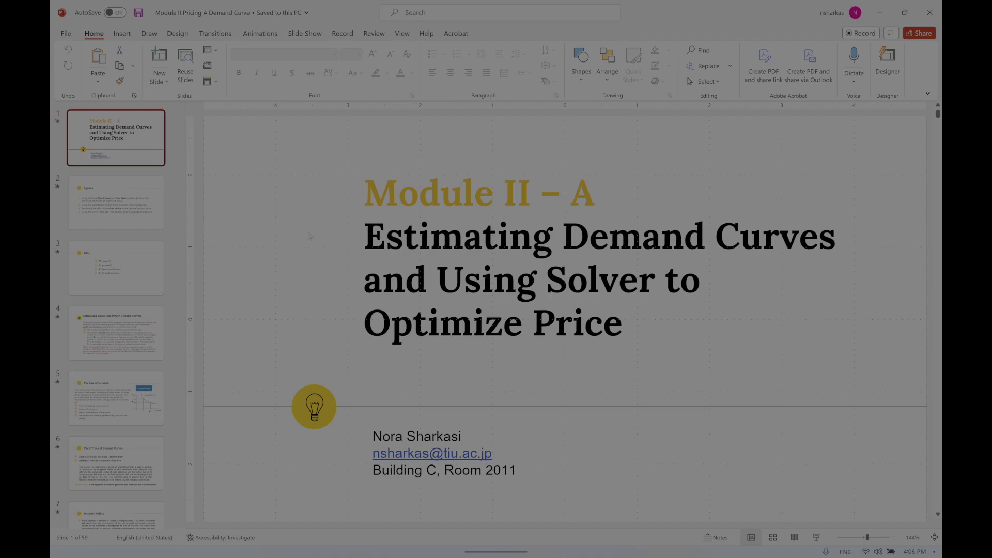
pyautogui.moveTo(181, 134); pyautogui.dragTo(198, 327)
pyautogui.scroll(-5, 119, 320)
pyautogui.click(120, 329)
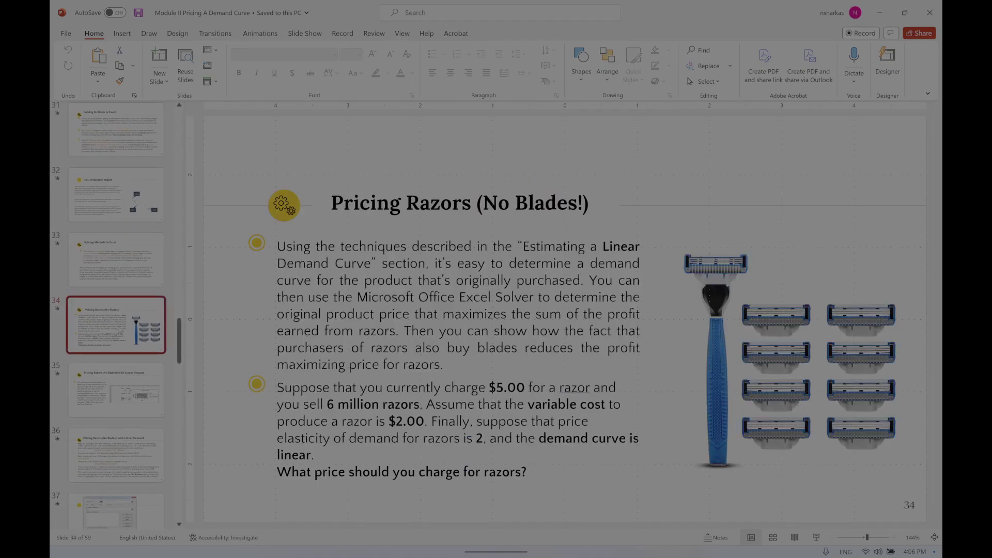
# Highlight the $5.00 price and the question about what price to charge.
pyautogui.scroll(-3, 120, 330)
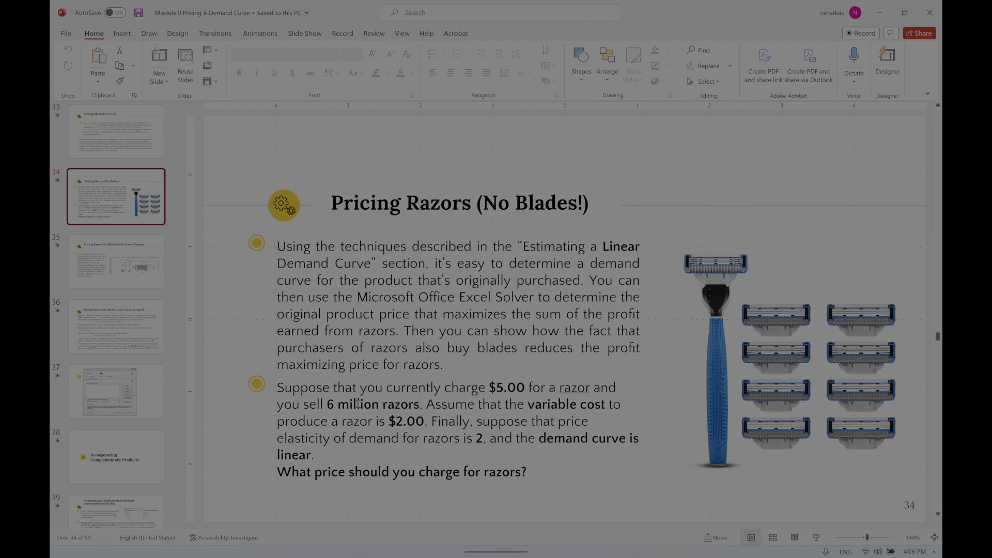
pyautogui.doubleClick(509, 389)
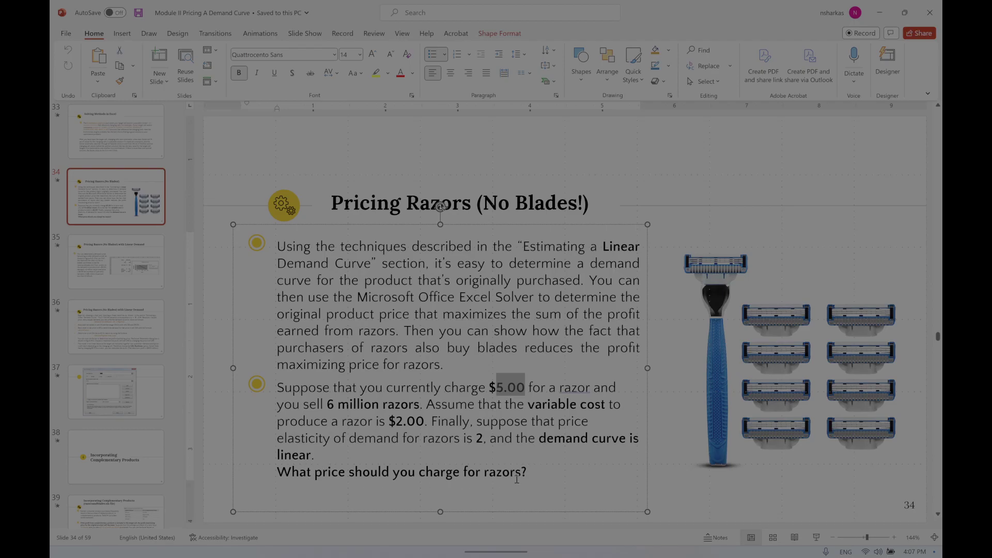
pyautogui.moveTo(534, 471); pyautogui.dragTo(277, 472)
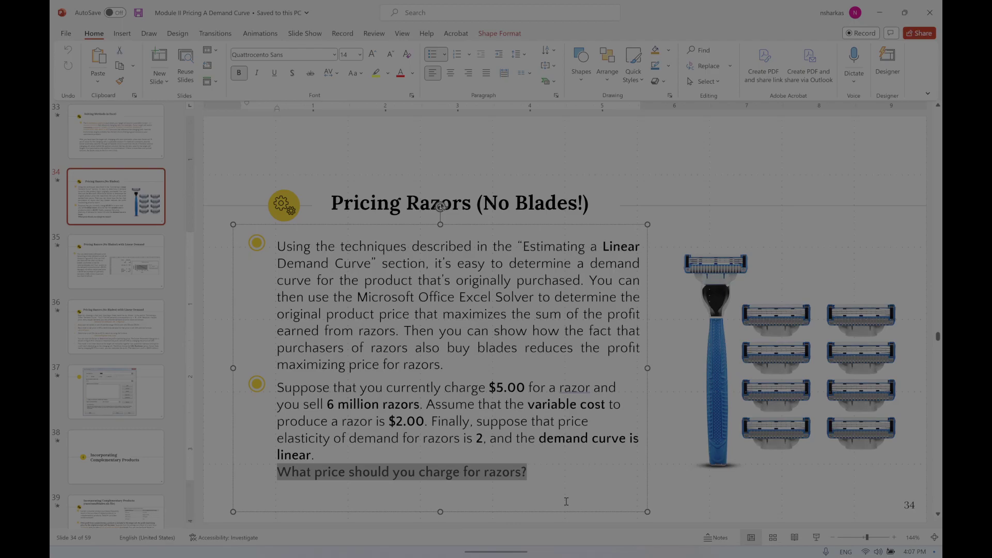
pyautogui.click(500, 480)
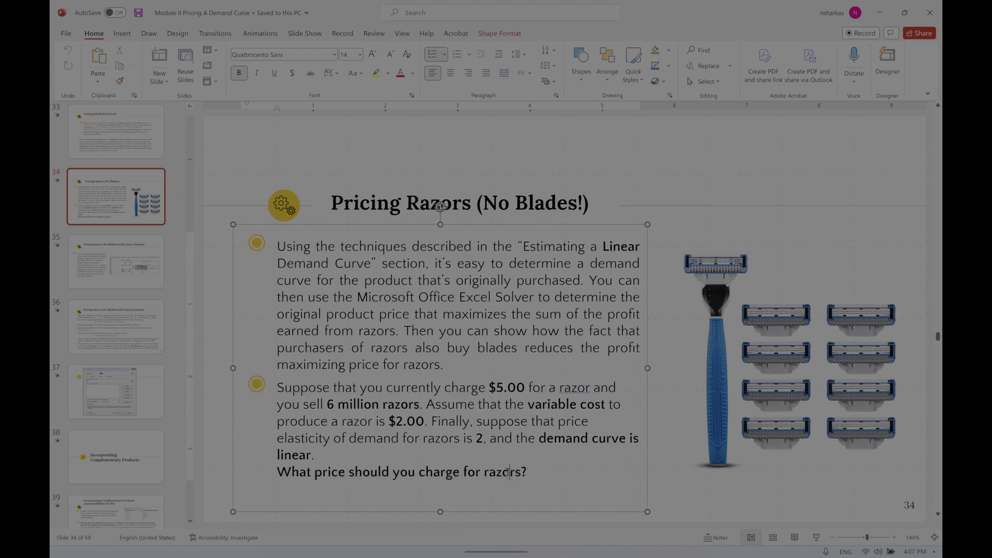
# Enter 'Price of Razors' in G5 and autofit column G to the label.
pyautogui.click(872, 6)
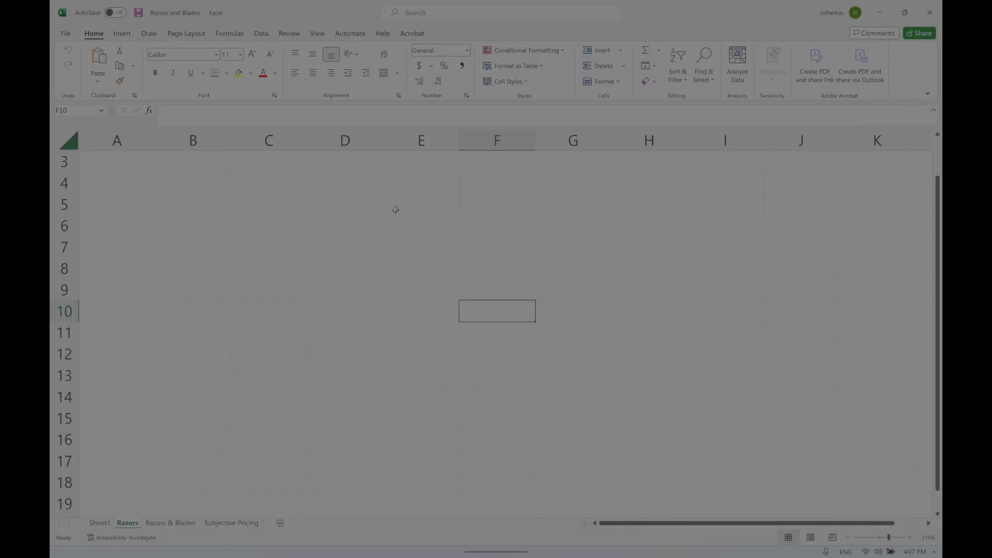
pyautogui.click(221, 205)
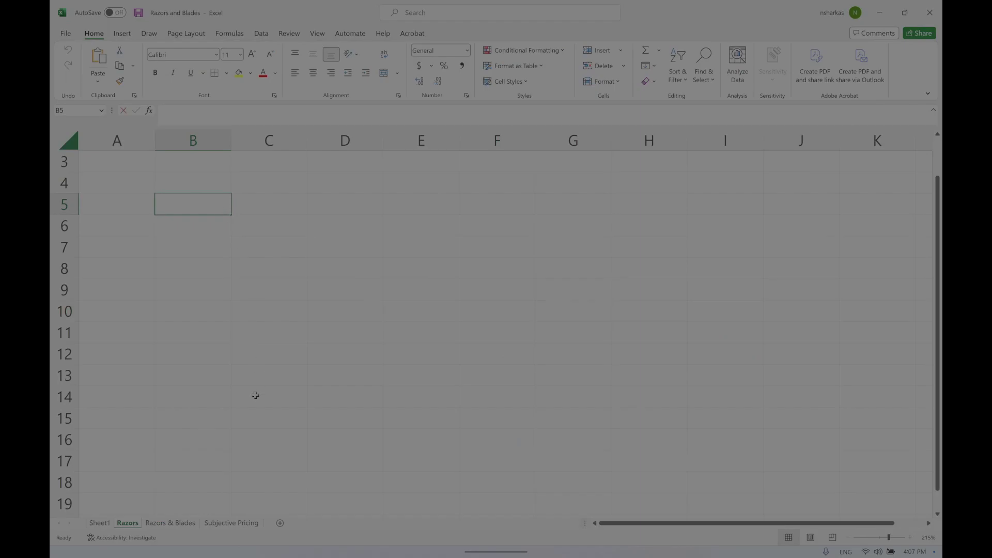
pyautogui.write('P')
pyautogui.press('BackSpace')
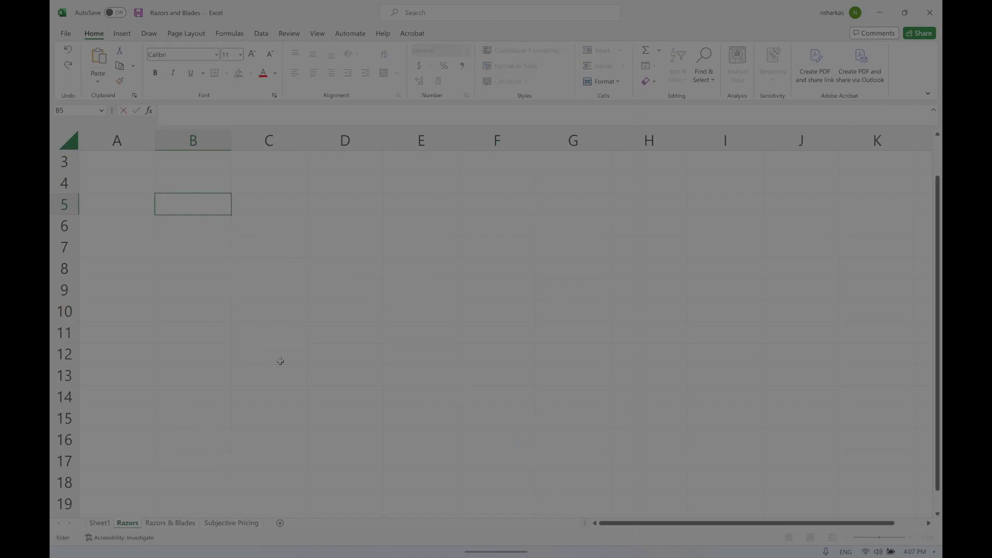
pyautogui.click(556, 202)
pyautogui.write('Price')
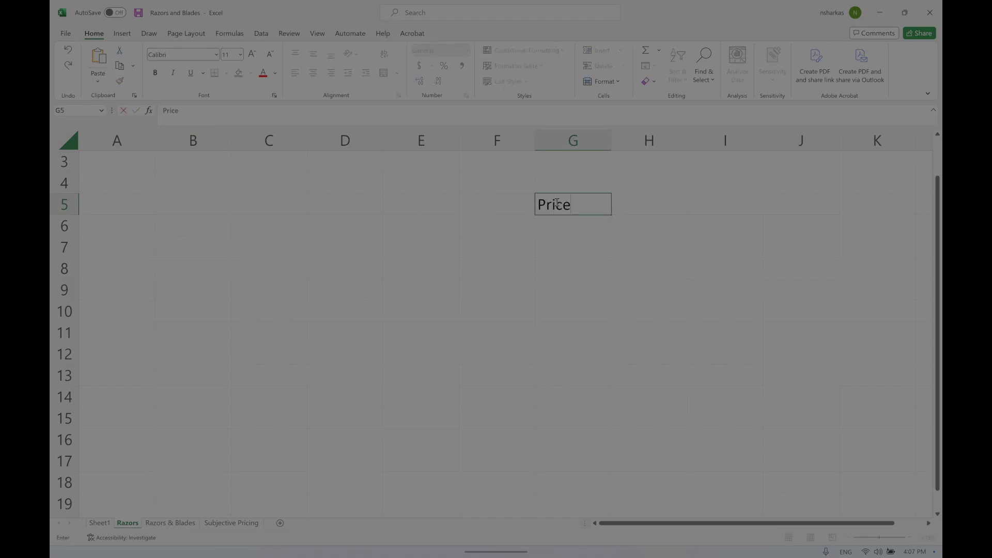
pyautogui.write(' of Razors')
pyautogui.press('Return')
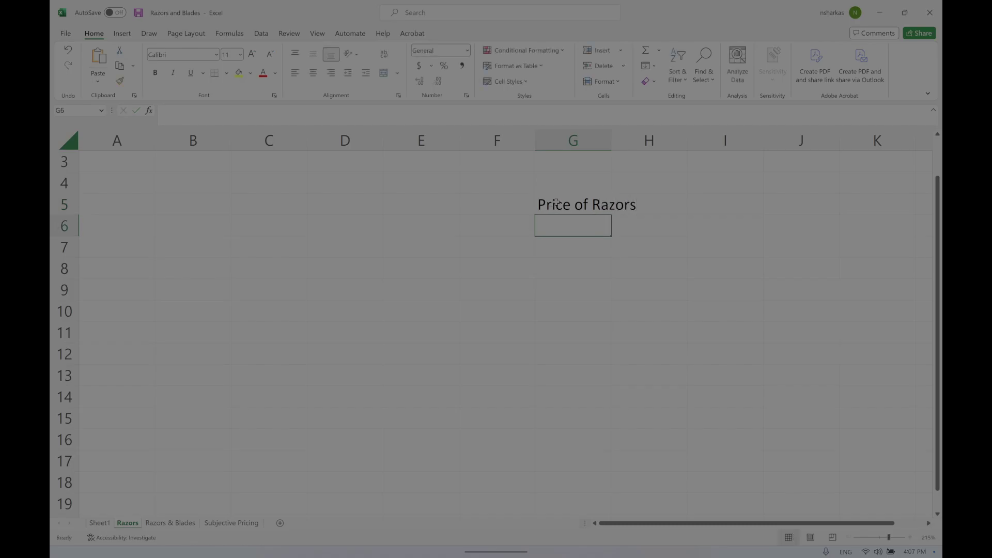
pyautogui.doubleClick(611, 138)
# Give input cell H5 a thick outside border.
pyautogui.click(695, 209)
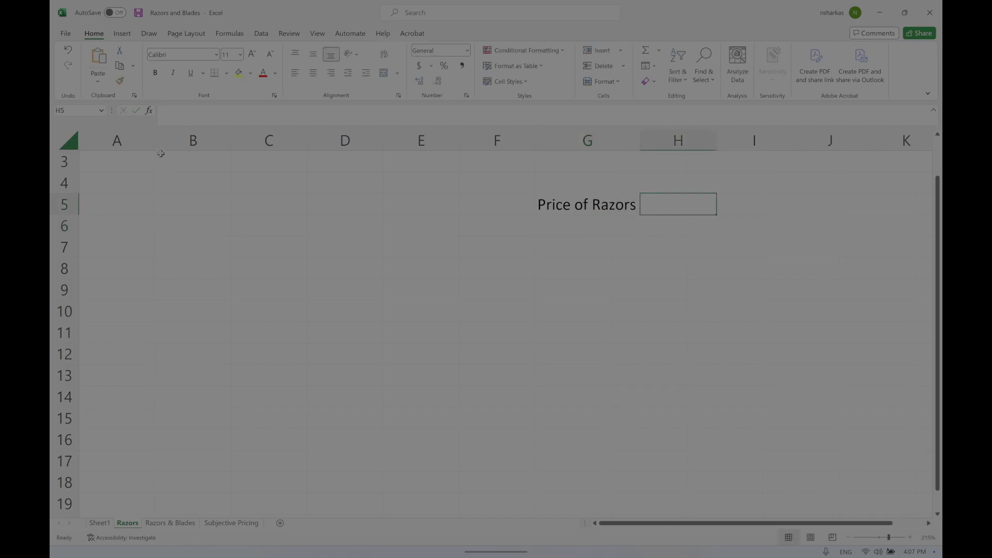
pyautogui.click(226, 73)
pyautogui.click(242, 213)
pyautogui.click(568, 226)
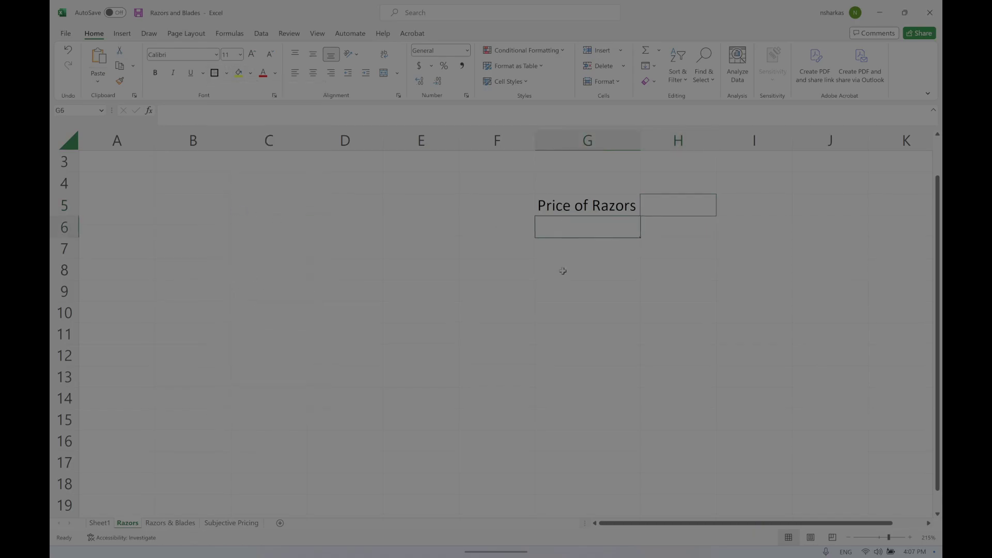
# Glance at the pricing presentation, then bring the workbook back in front.
pyautogui.click(904, 16)
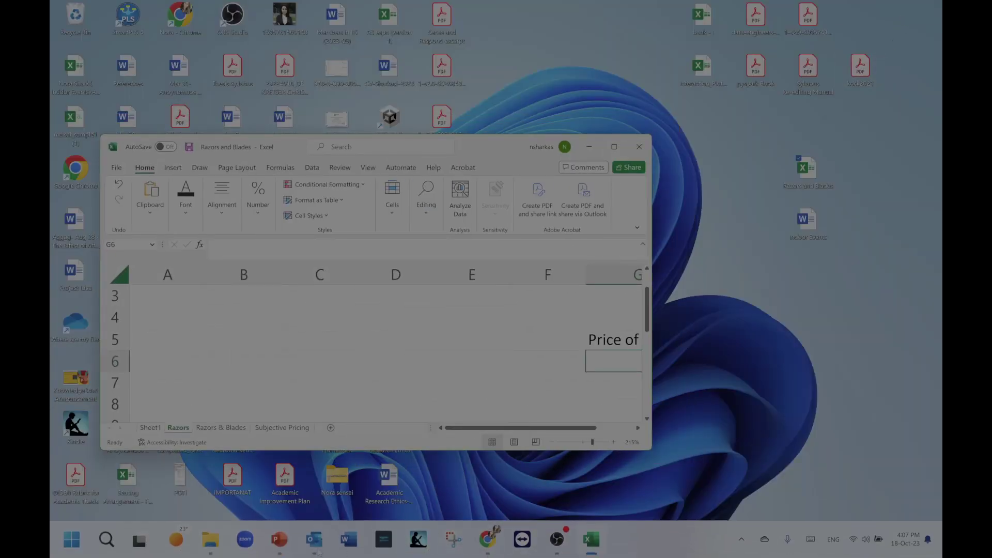
pyautogui.click(269, 547)
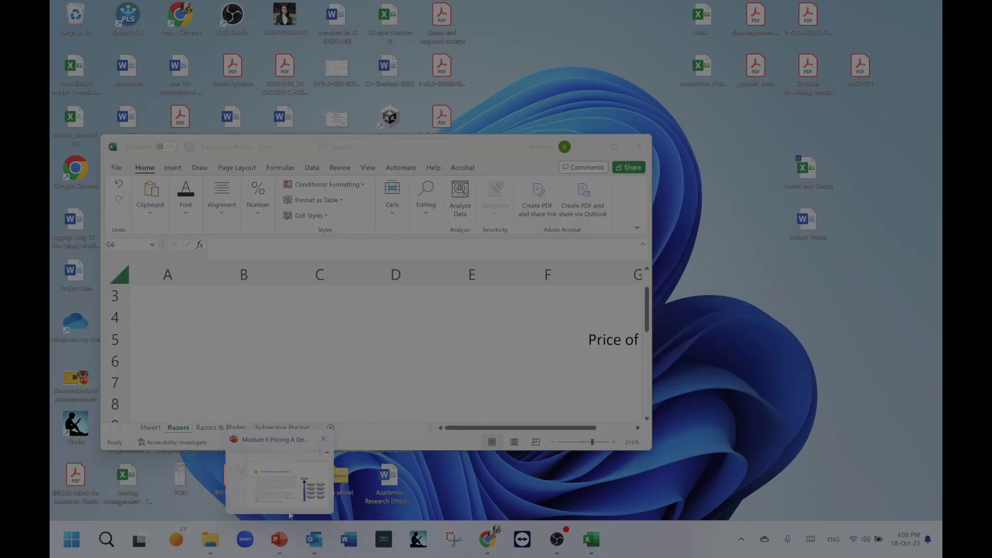
pyautogui.click(336, 475)
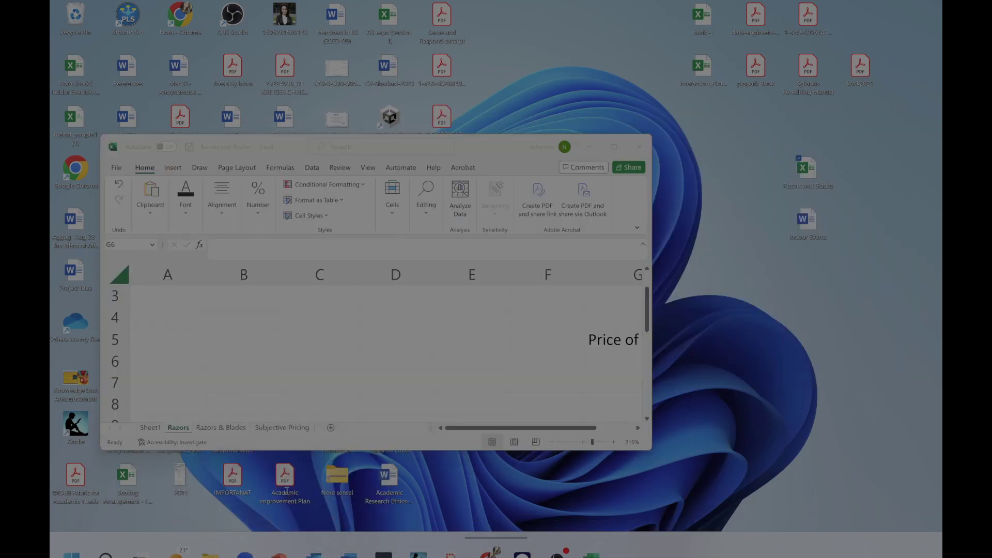
pyautogui.moveTo(348, 553)
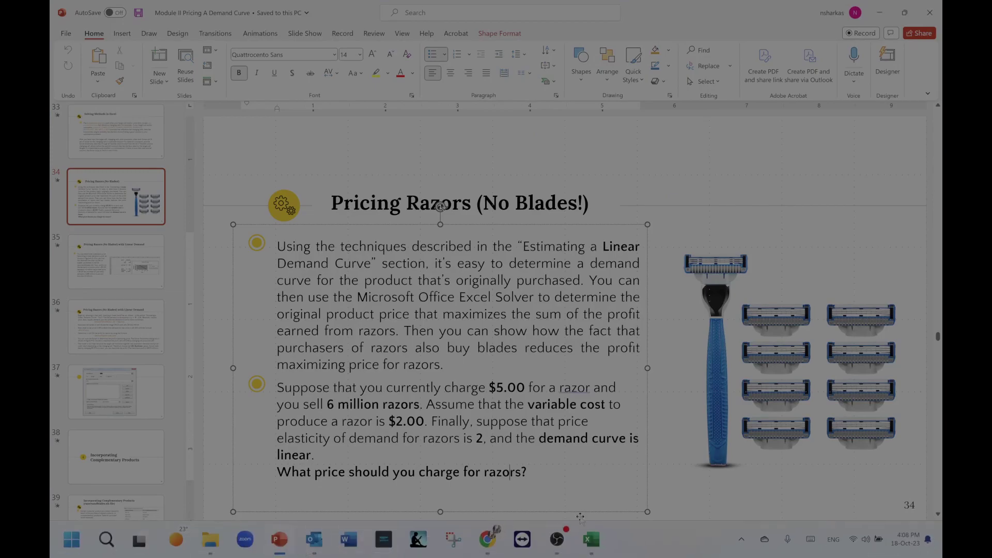
pyautogui.click(591, 539)
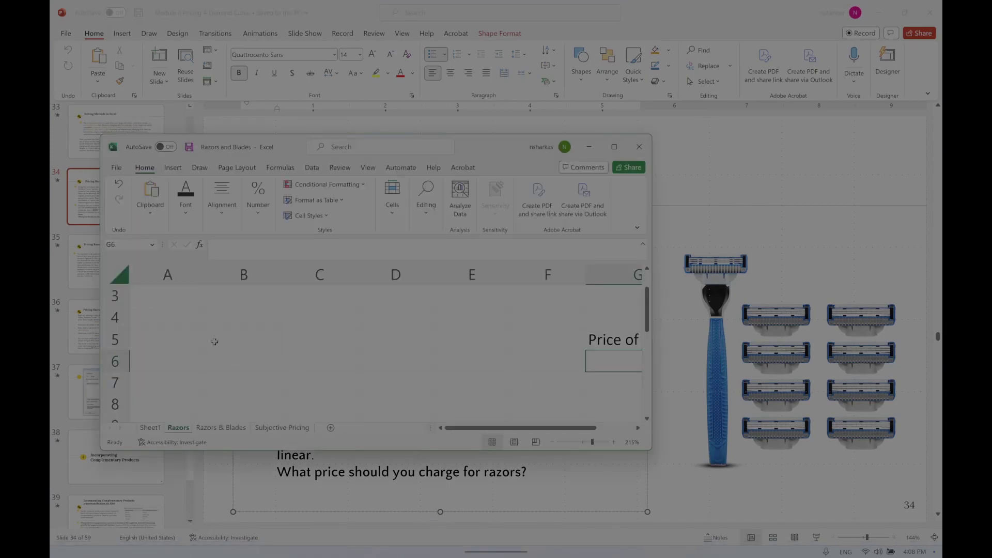
# Enter 'Point 1' in A6, the Price heading in B5 and price 5 in B6.
pyautogui.click(214, 341)
pyautogui.click(184, 359)
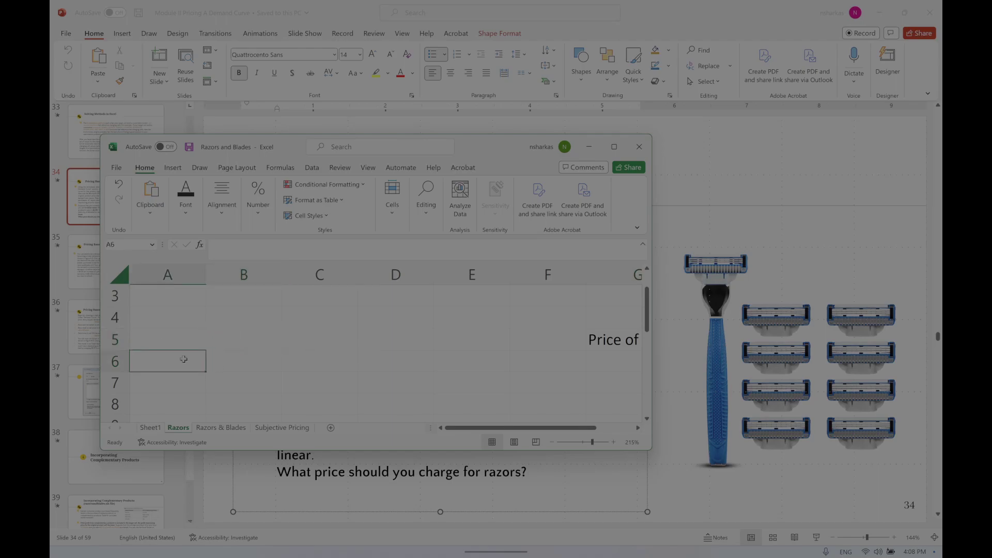
pyautogui.write('Point 1')
pyautogui.press('Up')
pyautogui.press('Right')
pyautogui.write('Price')
pyautogui.press('Return')
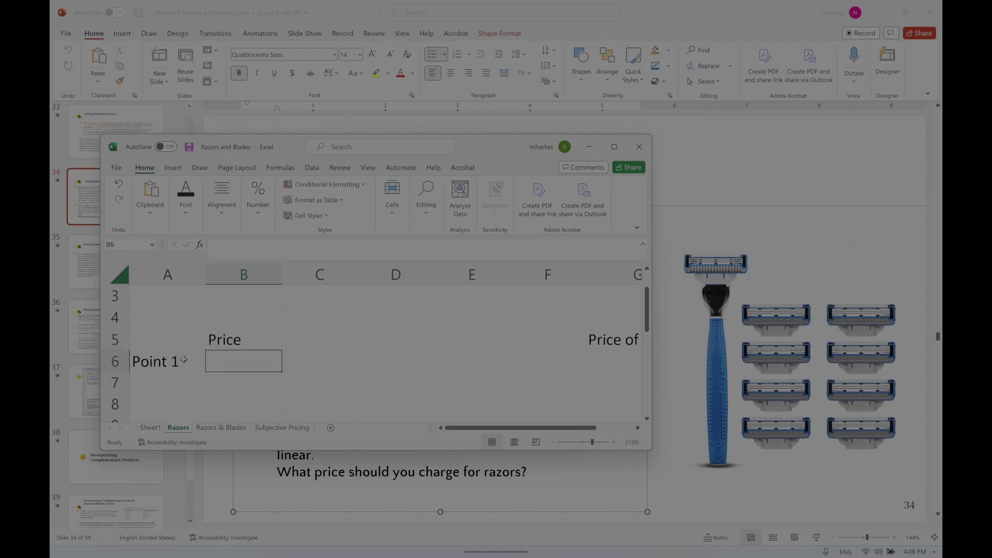
pyautogui.write('5')
pyautogui.press('Tab')
# Add the Demand heading in C5 with demand 6, select columns B:C and maximize Excel.
pyautogui.press('Up')
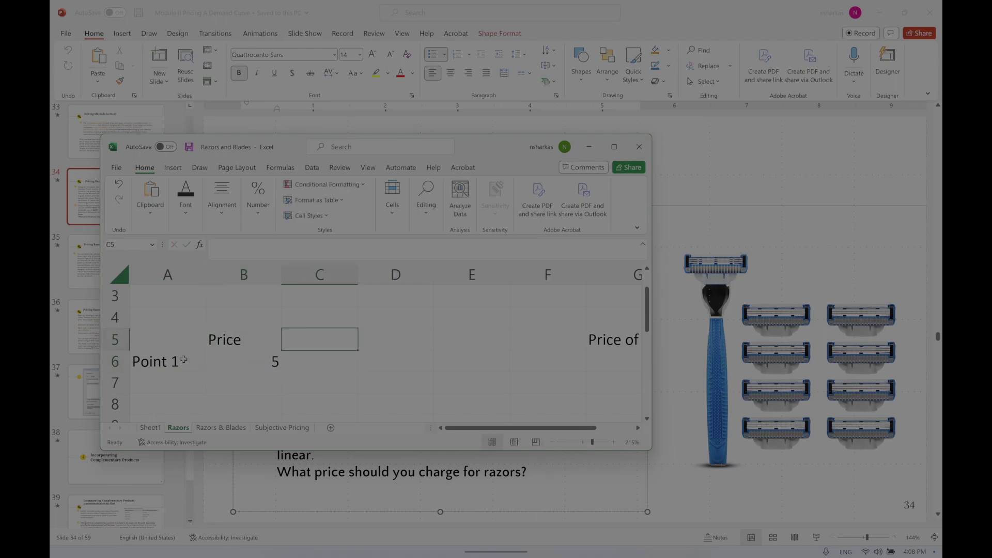
pyautogui.write('Demand')
pyautogui.press('Return')
pyautogui.write('6')
pyautogui.press('Return')
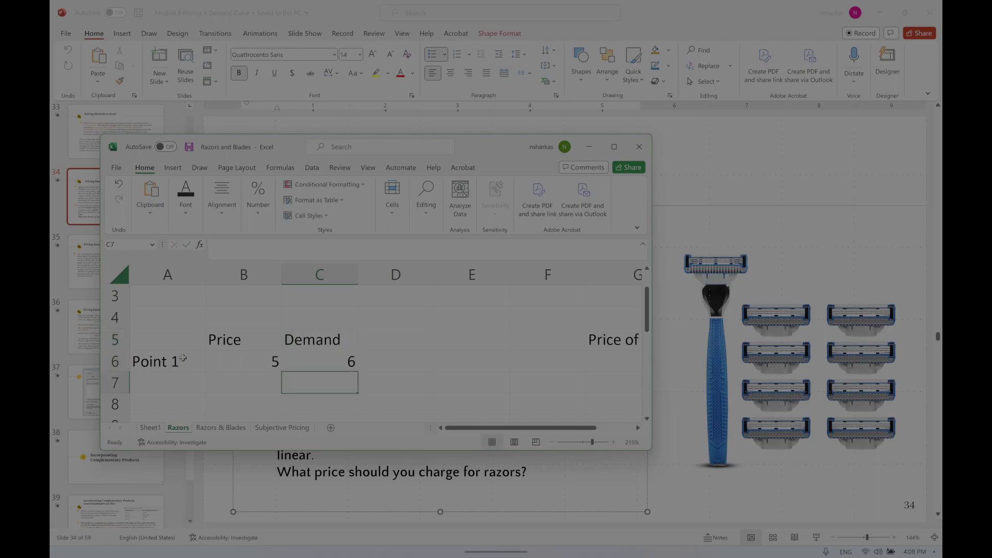
pyautogui.moveTo(224, 298); pyautogui.dragTo(335, 415)
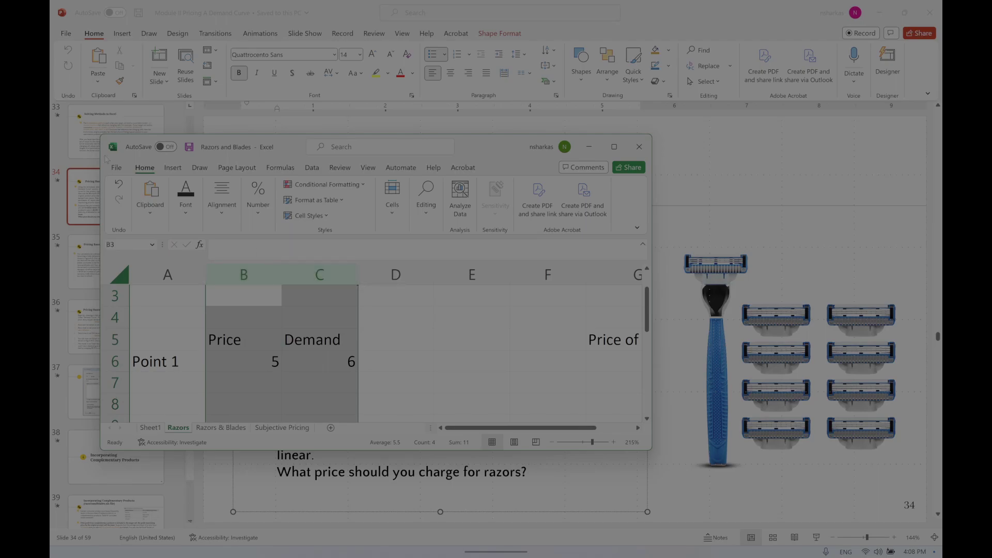
pyautogui.doubleClick(493, 154)
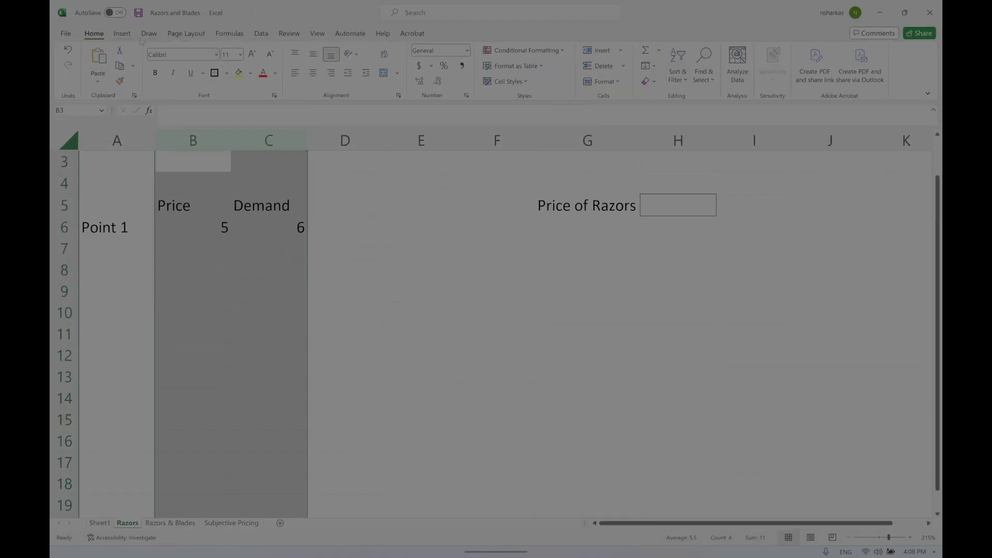
# Center columns B:C, discard a stray A7 entry, and return to PowerPoint slide 34.
pyautogui.click(318, 74)
pyautogui.click(222, 264)
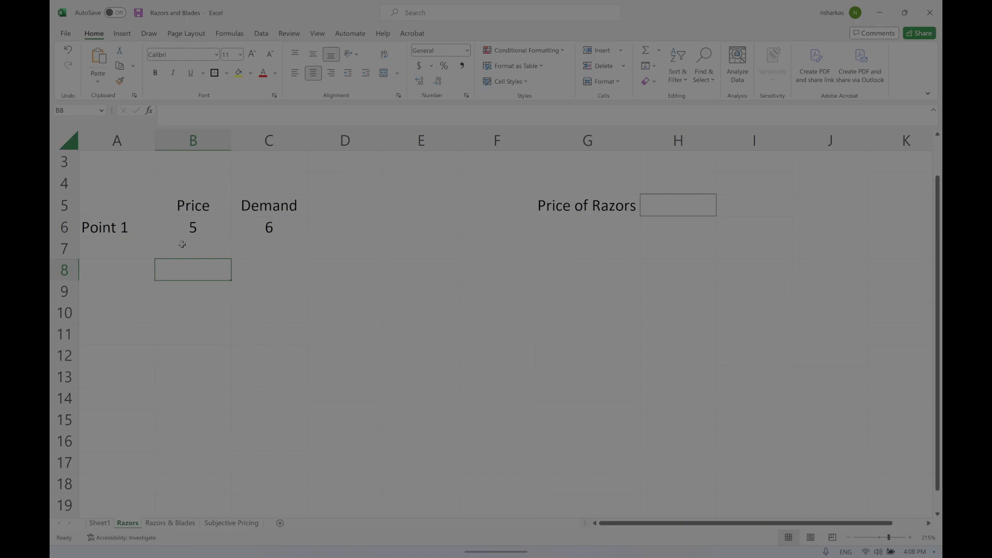
pyautogui.click(137, 251)
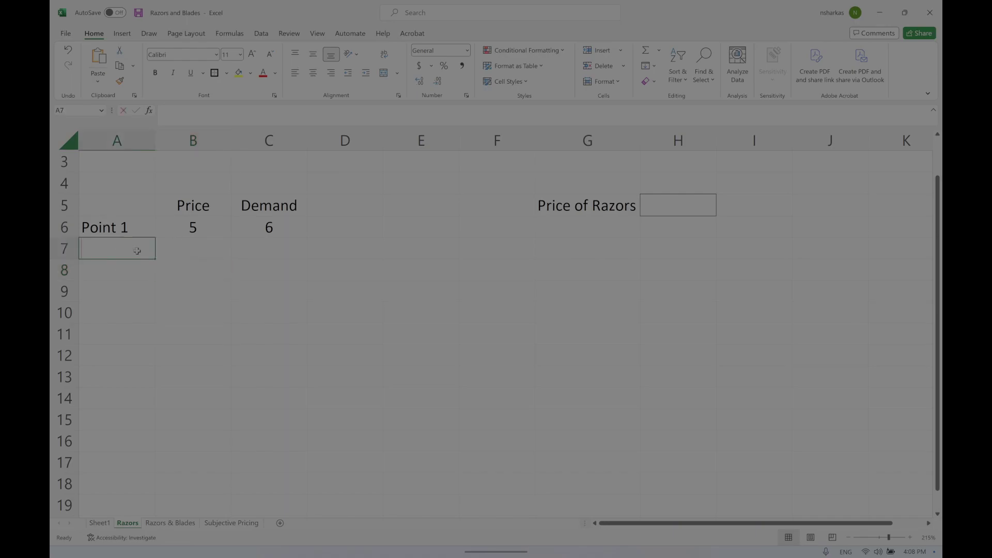
pyautogui.write('Point 1')
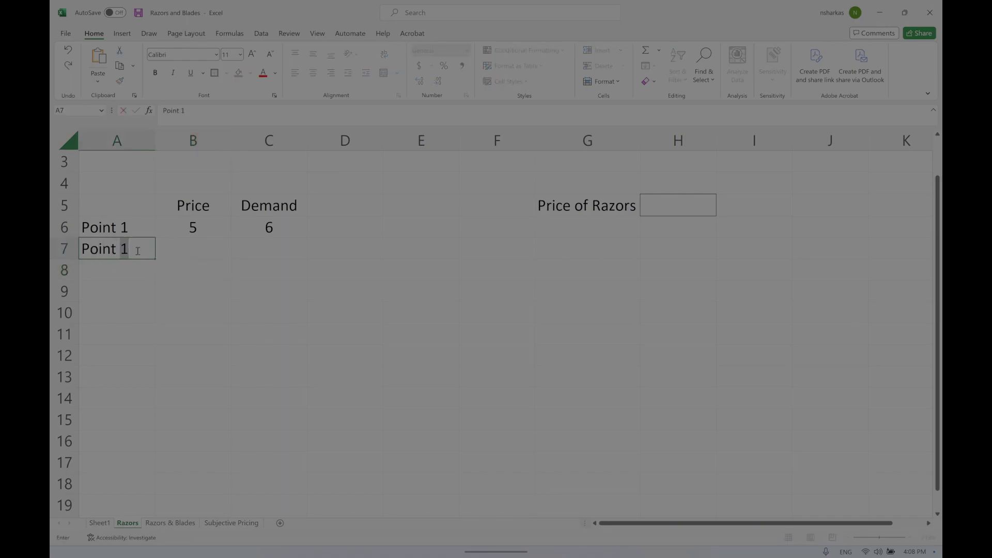
pyautogui.press('BackSpace')
pyautogui.press('BackSpace')
pyautogui.press('BackSpace')
pyautogui.press('BackSpace')
pyautogui.press('BackSpace')
pyautogui.press('BackSpace')
pyautogui.press('BackSpace')
pyautogui.moveTo(454, 554)
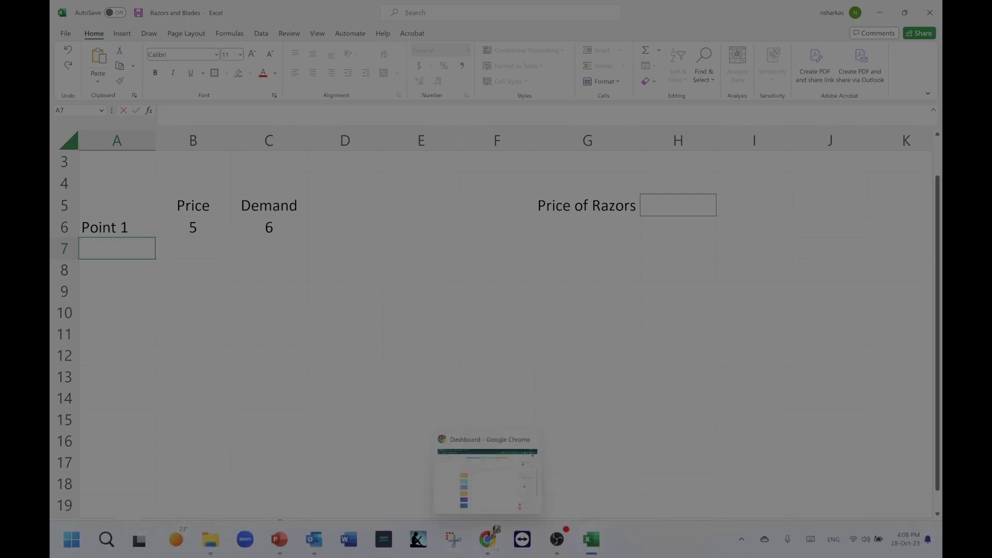
pyautogui.click(279, 539)
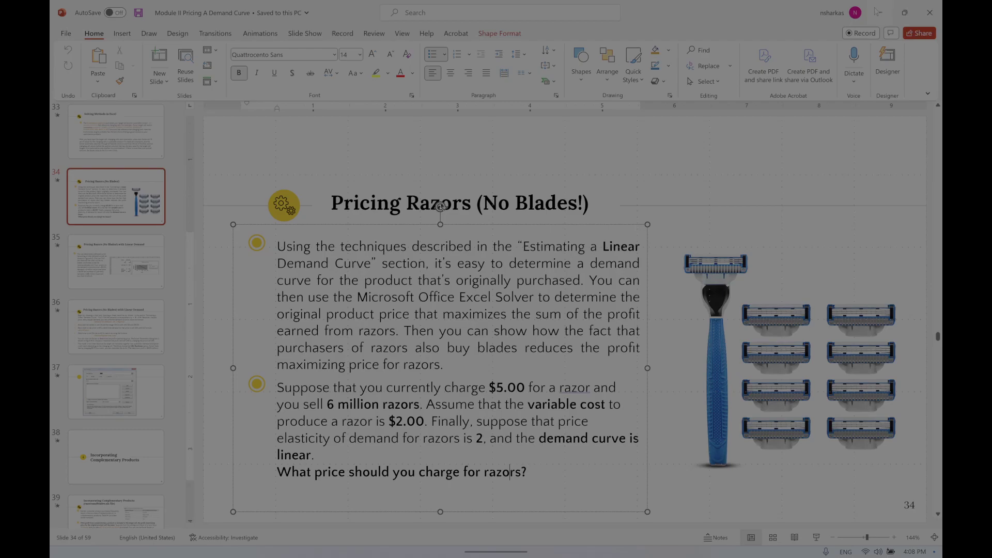
# Enter the 'Linear Elasticity' label in B4 and the value 2 in C4.
pyautogui.hotkey('alt', 'Tab')
pyautogui.click(180, 182)
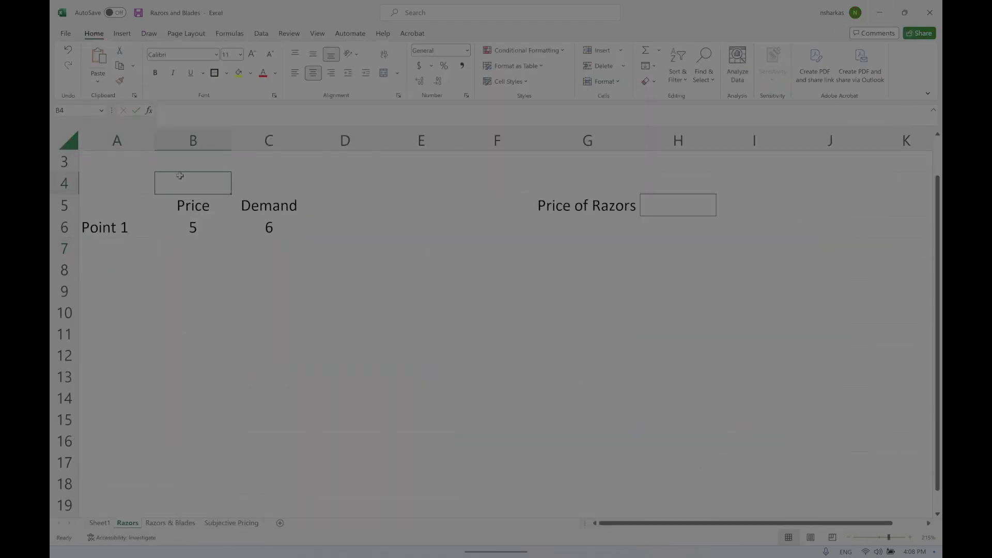
pyautogui.write('Linear Elast')
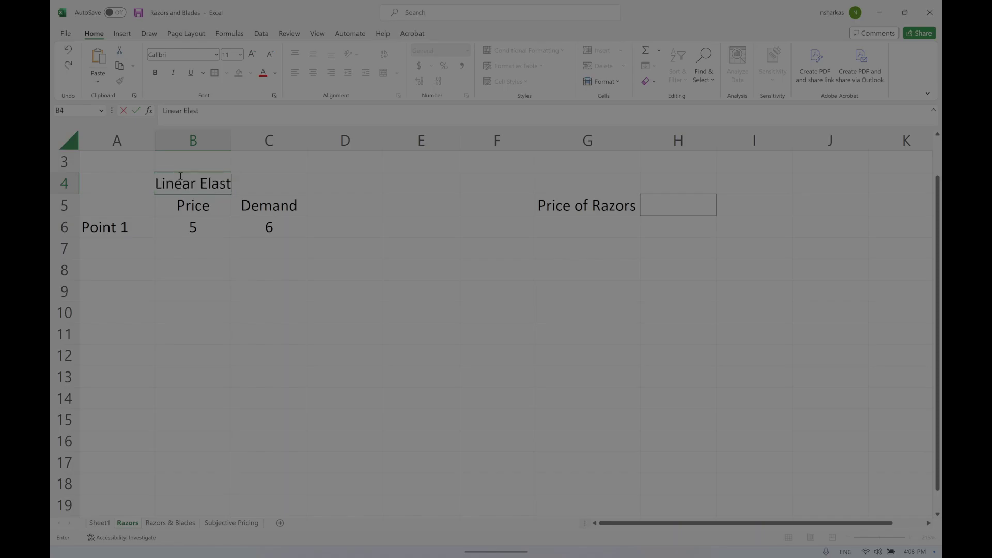
pyautogui.write('icity')
pyautogui.press('Return')
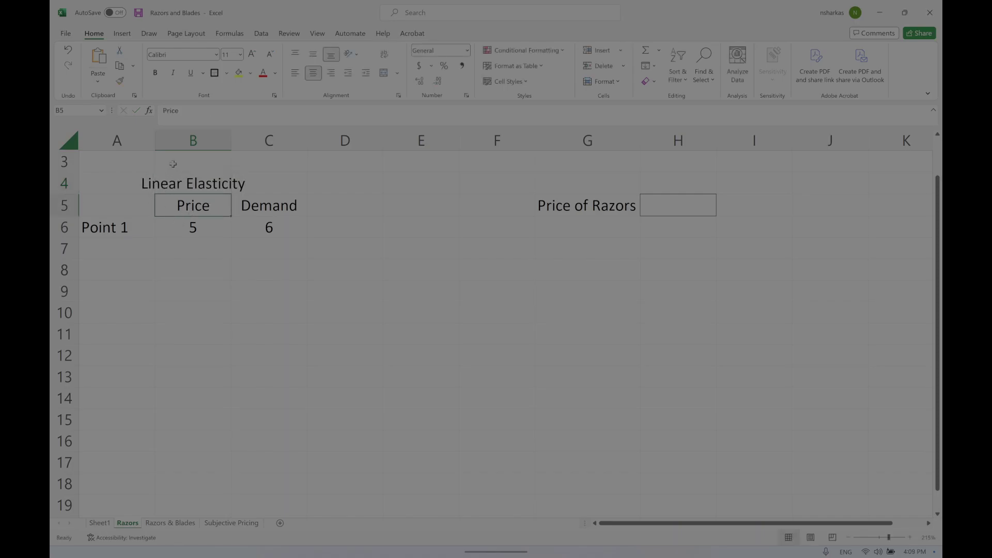
pyautogui.doubleClick(232, 139)
pyautogui.click(300, 178)
pyautogui.write('2')
# Change the label to 'Linear Elasticity =' and move label and value into A4:B4, widening column A.
pyautogui.click(262, 180)
pyautogui.moveTo(259, 249); pyautogui.dragTo(261, 271)
pyautogui.moveTo(267, 139); pyautogui.dragTo(300, 143)
pyautogui.doubleClick(290, 181)
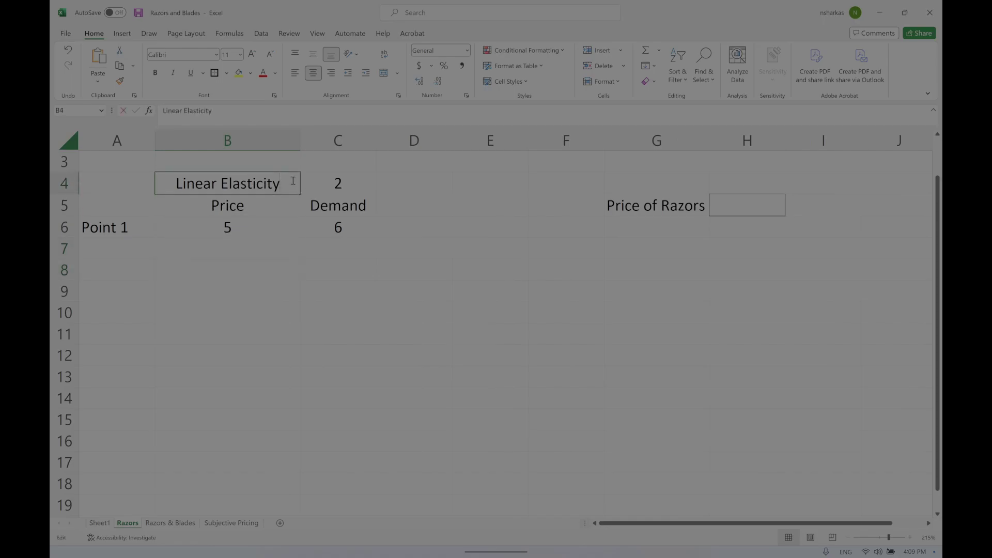
pyautogui.write('=')
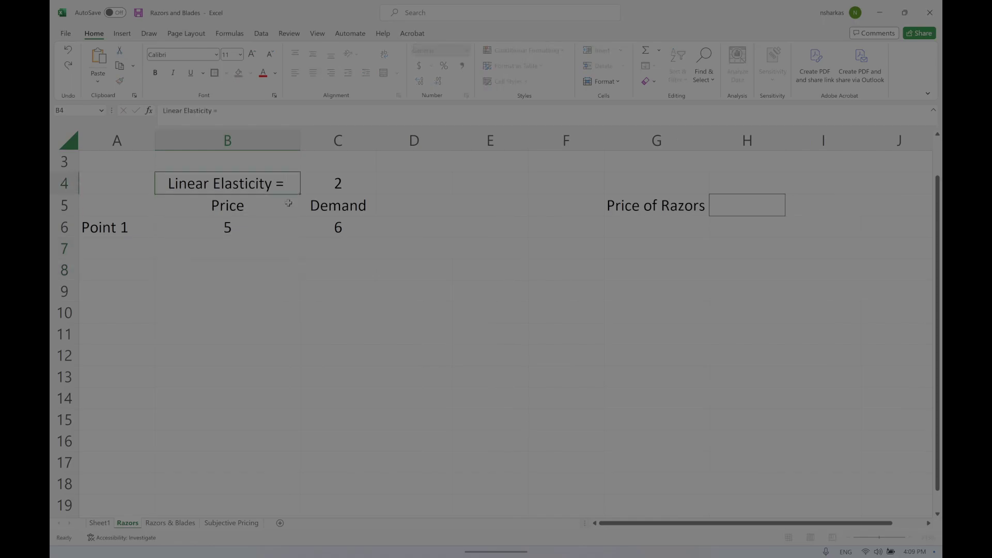
pyautogui.click(288, 203)
pyautogui.moveTo(342, 175); pyautogui.dragTo(292, 185)
pyautogui.hotkey('ctrl', 'c')
pyautogui.click(130, 176)
pyautogui.hotkey('ctrl', 'v')
pyautogui.click(164, 278)
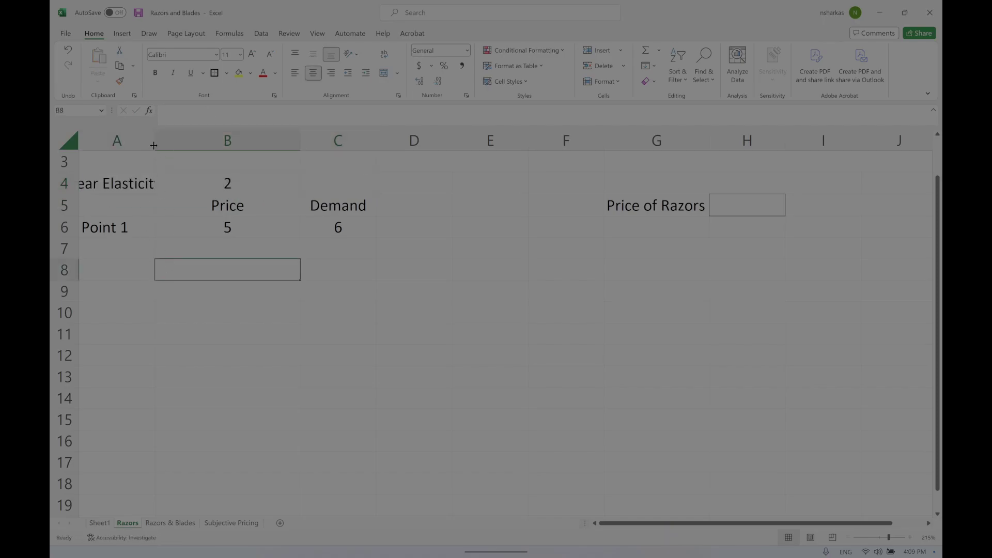
pyautogui.doubleClick(154, 141)
pyautogui.click(160, 290)
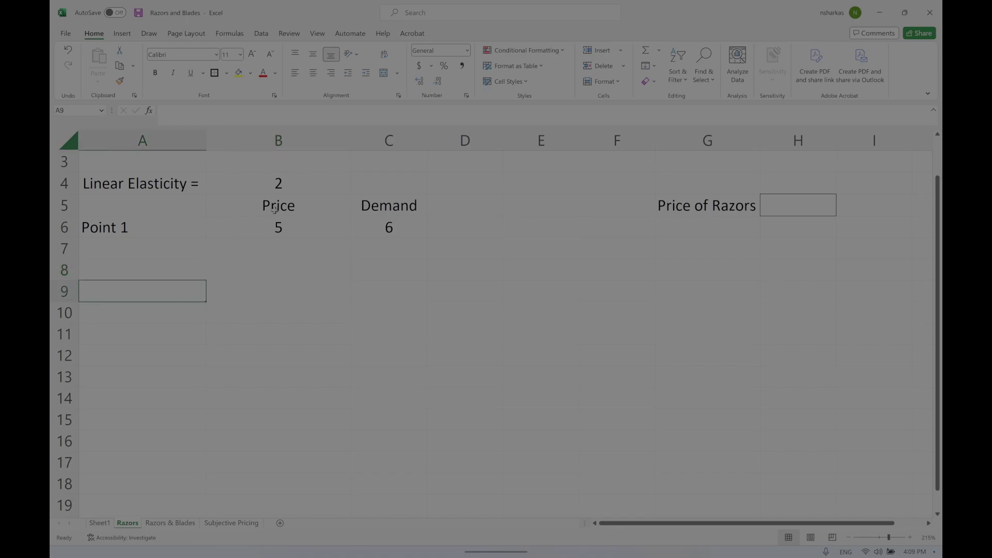
# Add the note 'given in question slide #34' in C4 and autofit column C.
pyautogui.click(367, 181)
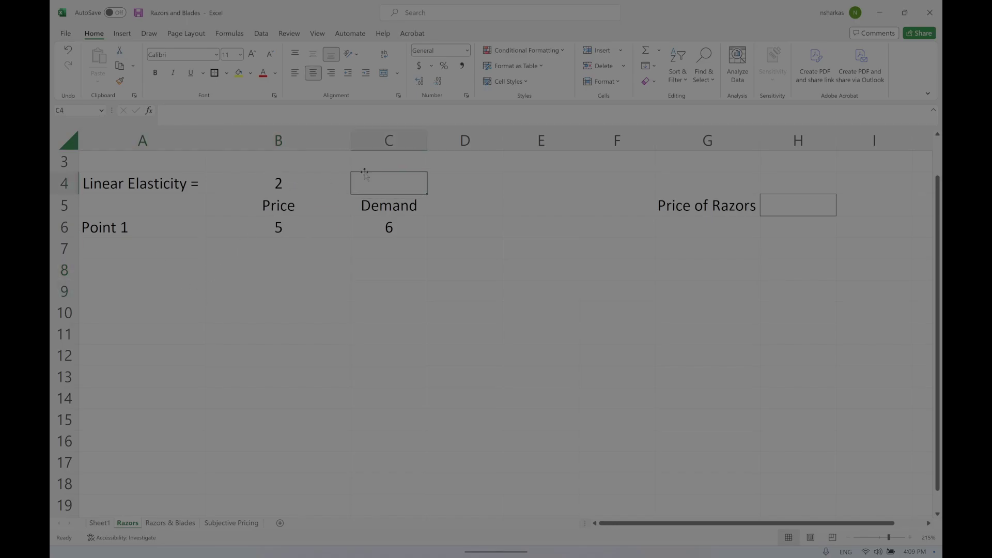
pyautogui.write('given in')
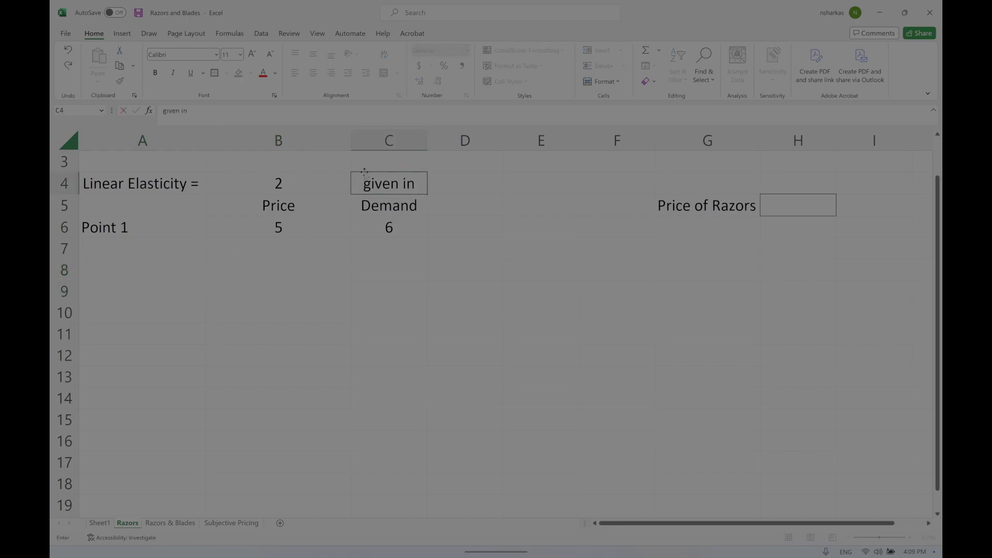
pyautogui.write(' question')
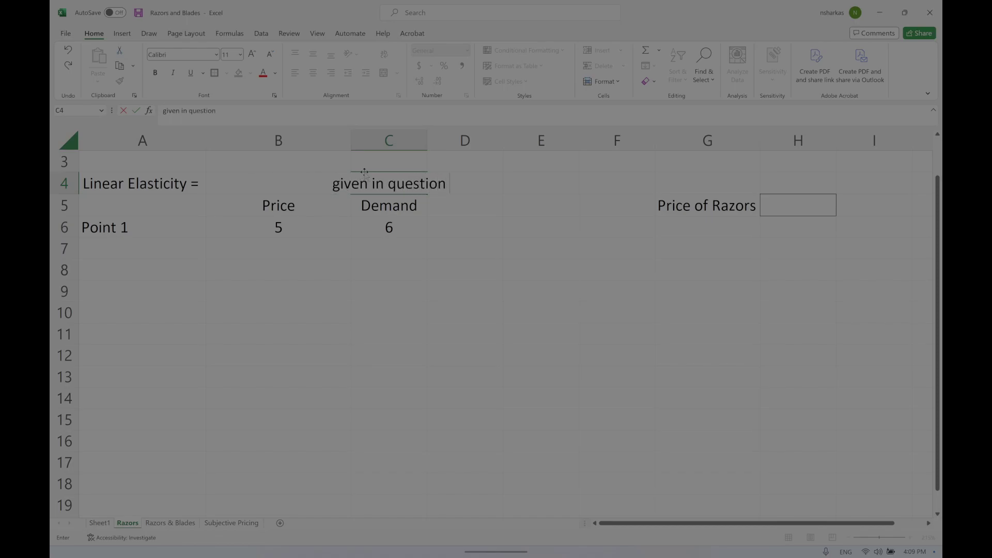
pyautogui.write(' slide #')
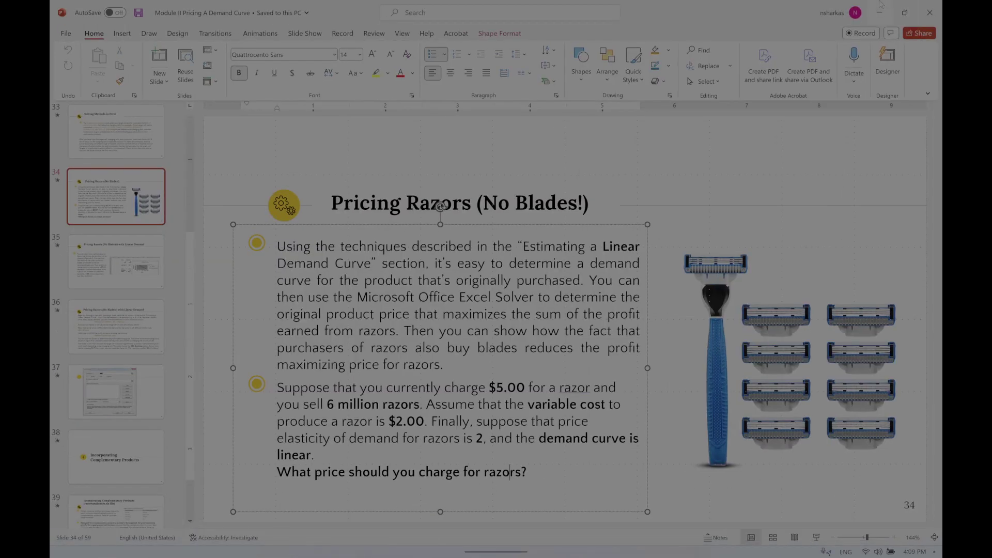
pyautogui.click(881, 4)
pyautogui.write('2')
pyautogui.press('BackSpace')
pyautogui.write('34')
pyautogui.press('Return')
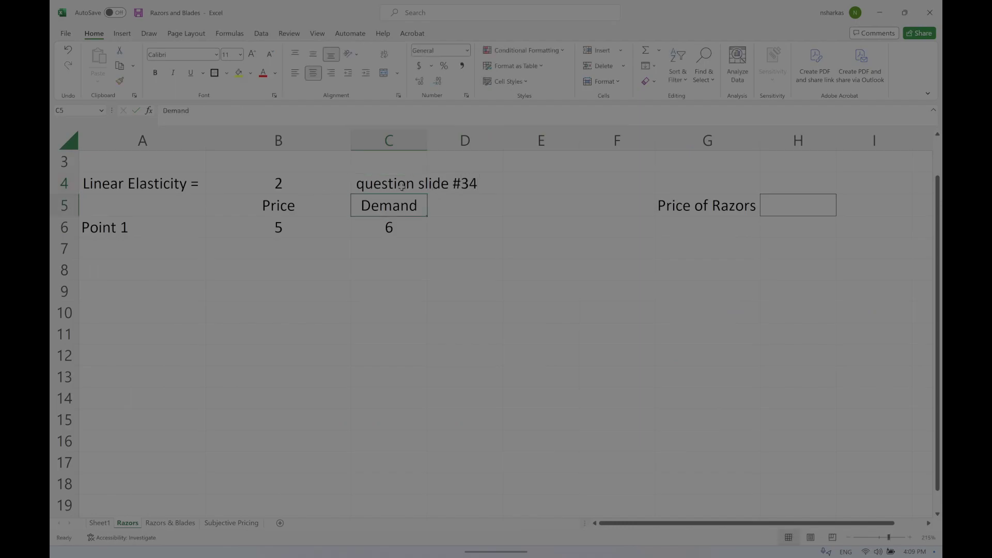
pyautogui.click(401, 186)
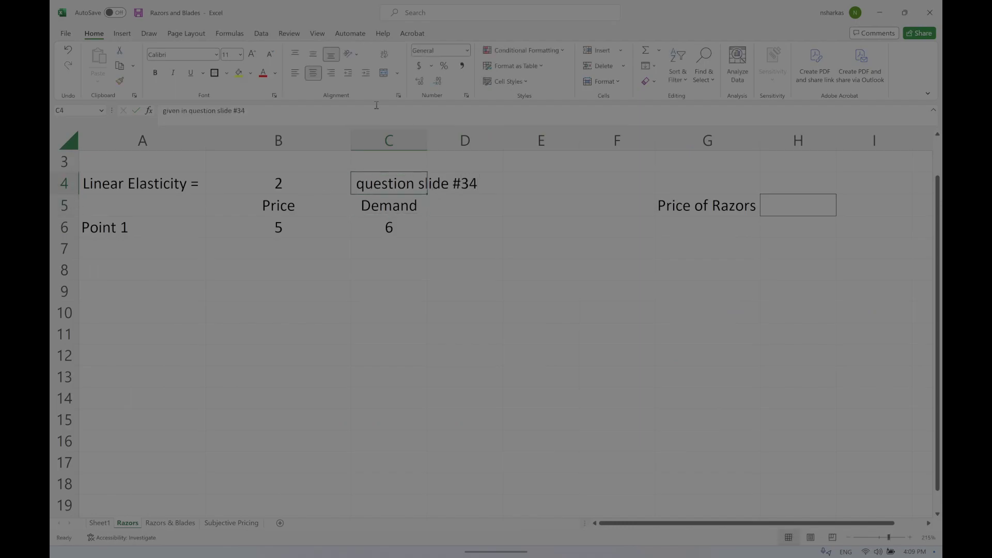
pyautogui.doubleClick(427, 138)
pyautogui.click(449, 306)
# Put borders around the elasticity row A4:C4.
pyautogui.moveTo(166, 184); pyautogui.dragTo(444, 184)
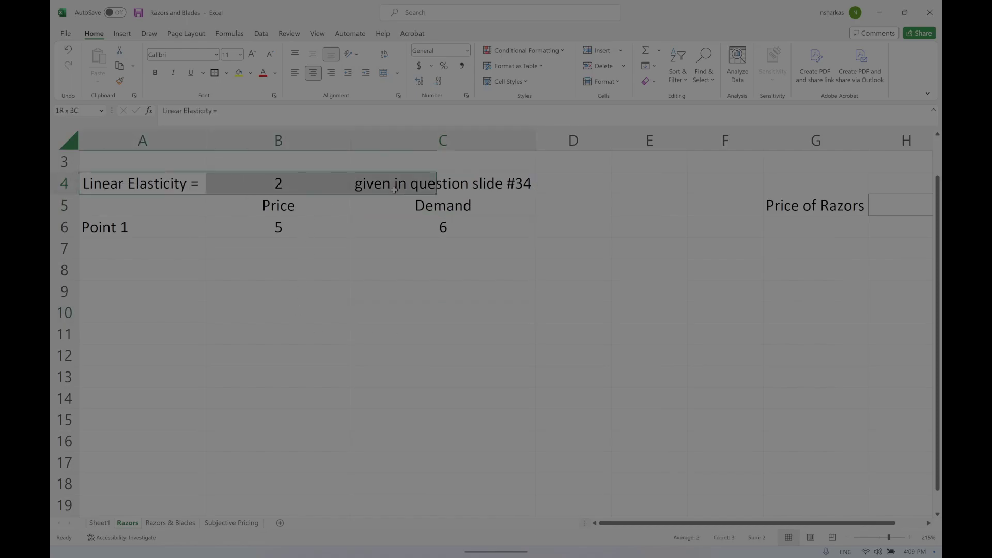
pyautogui.click(214, 73)
pyautogui.click(250, 249)
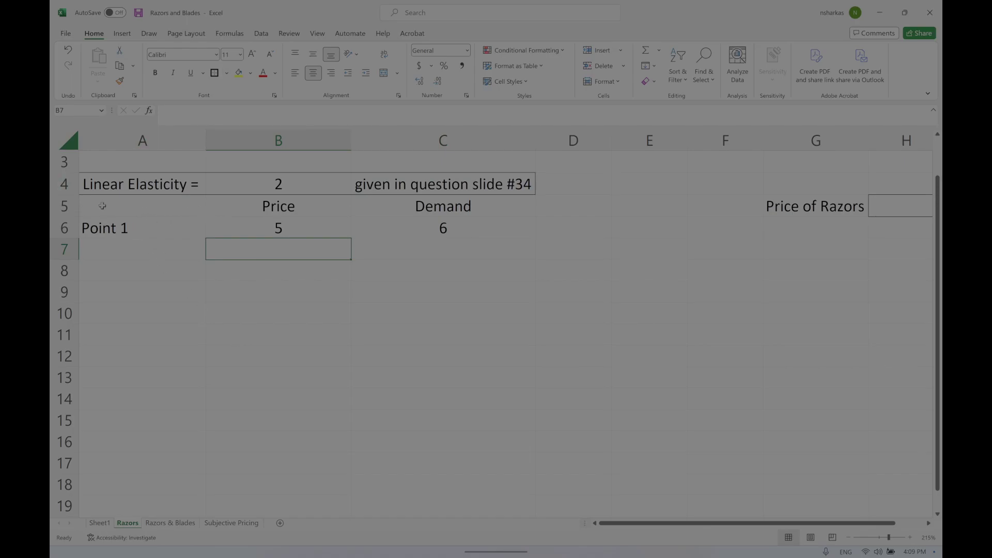
# Move the Price/Demand table A5:C7 down one row.
pyautogui.moveTo(104, 206); pyautogui.dragTo(372, 243)
pyautogui.hotkey('ctrl', 'c')
pyautogui.press('Down')
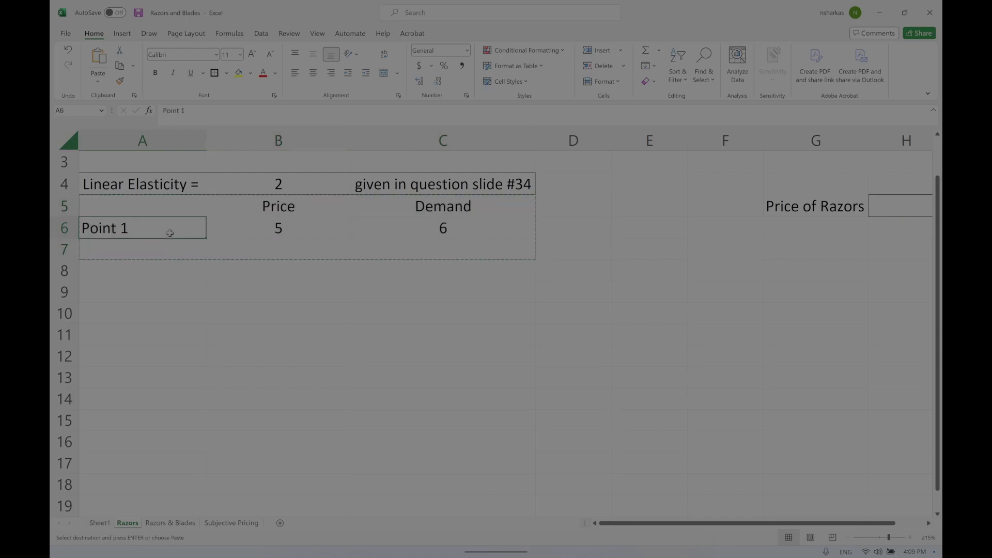
pyautogui.press('Return')
pyautogui.click(330, 361)
# Enter =B7+(B7*0.01) in B8, giving a price of 5.05.
pyautogui.click(255, 275)
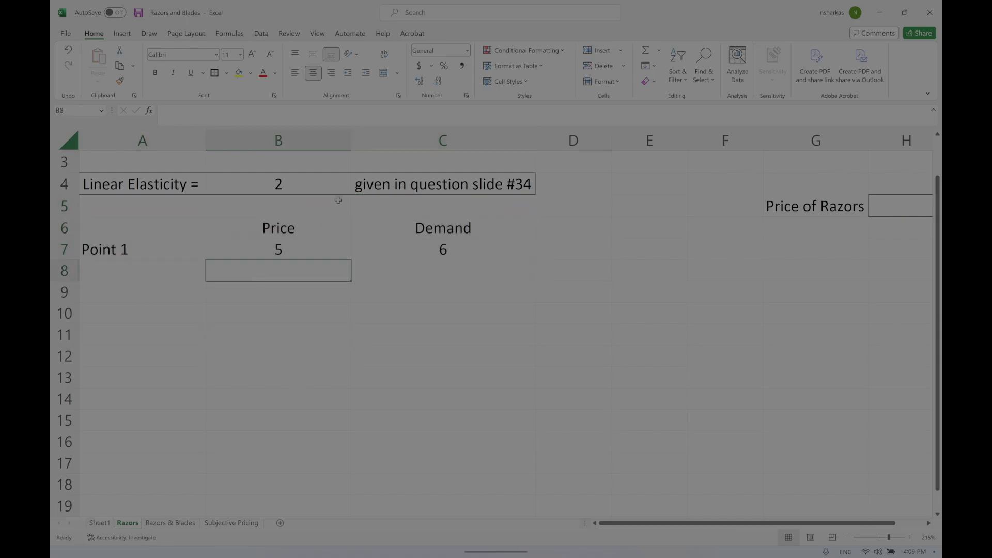
pyautogui.write('=')
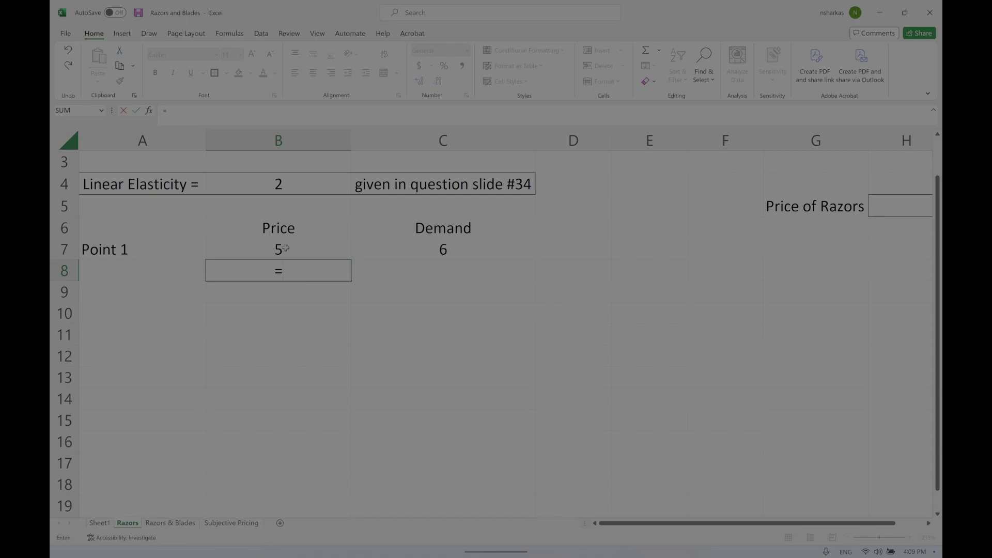
pyautogui.click(262, 248)
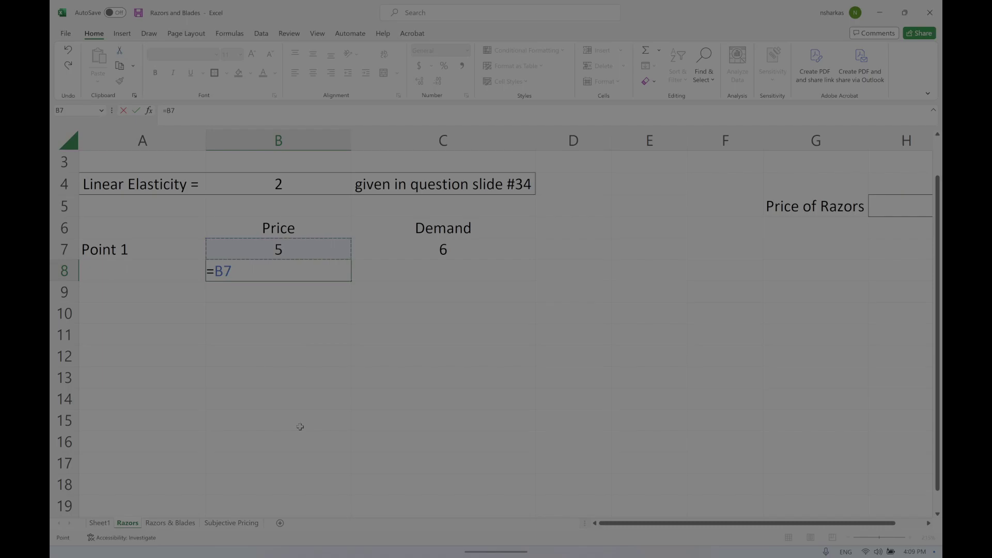
pyautogui.write('+(B7')
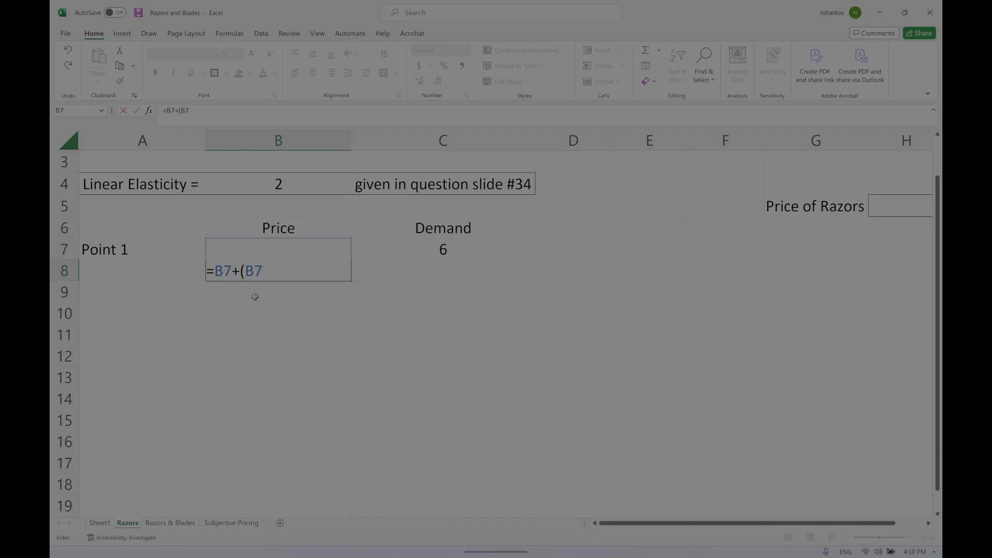
pyautogui.write('*0.01)')
pyautogui.press('Return')
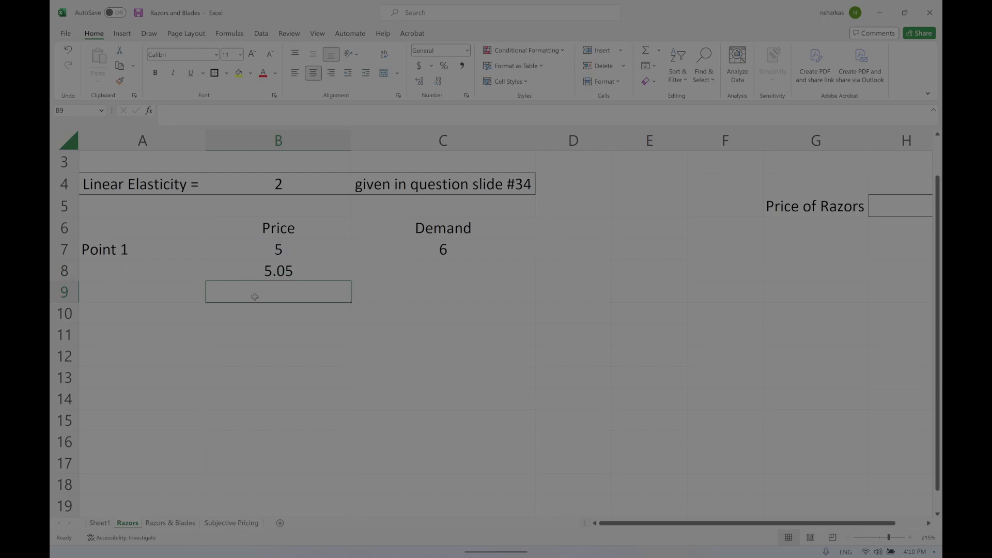
pyautogui.click(447, 272)
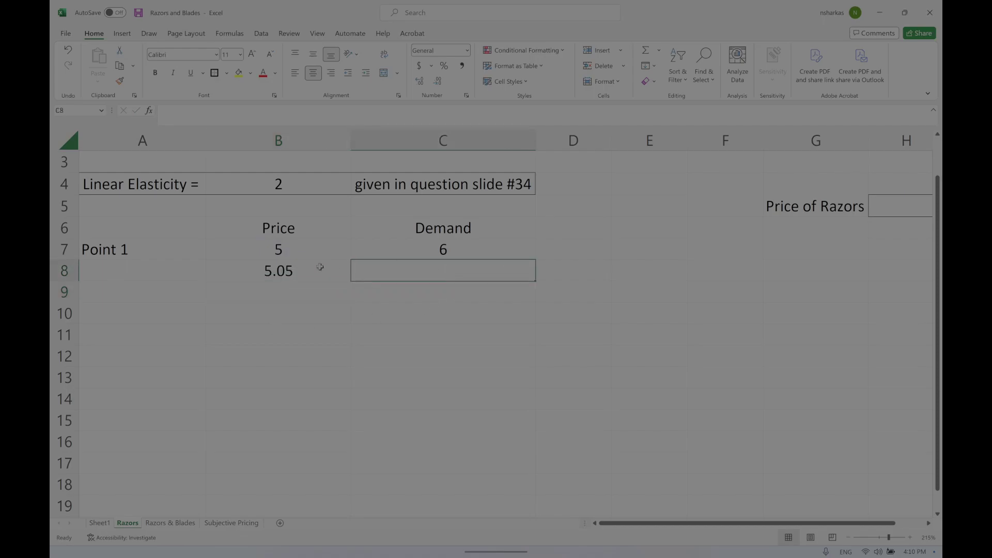
pyautogui.click(266, 268)
# Enter =C7-(C7*0.02) in C8, giving a demand of 5.88.
pyautogui.click(423, 277)
pyautogui.moveTo(466, 530)
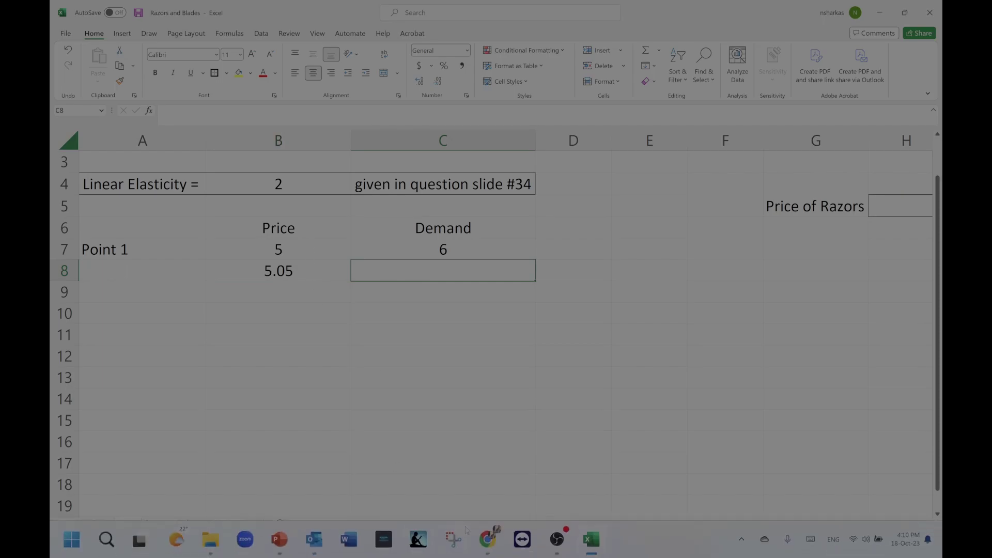
pyautogui.write('=')
pyautogui.click(431, 247)
pyautogui.write('-')
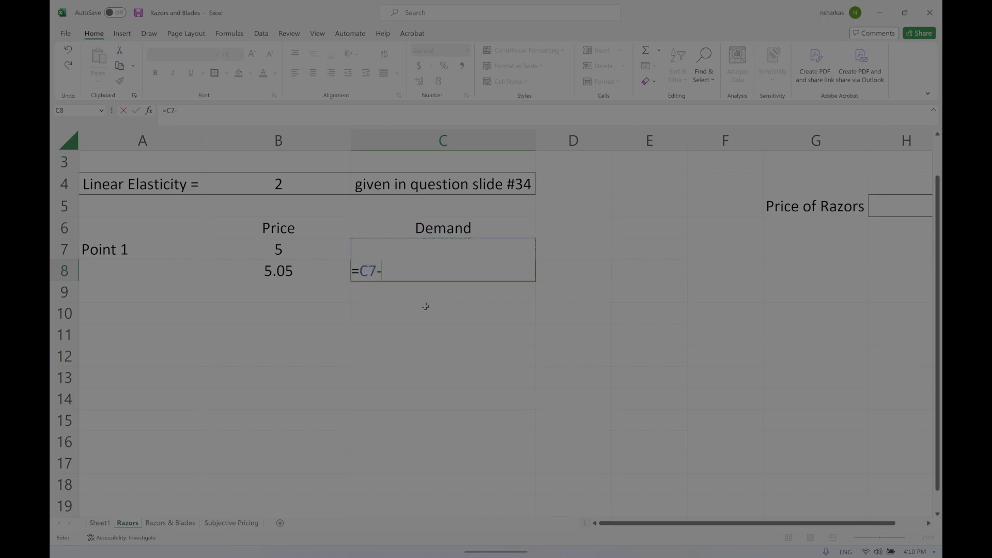
pyautogui.write('(C7*0.02)')
pyautogui.press('Return')
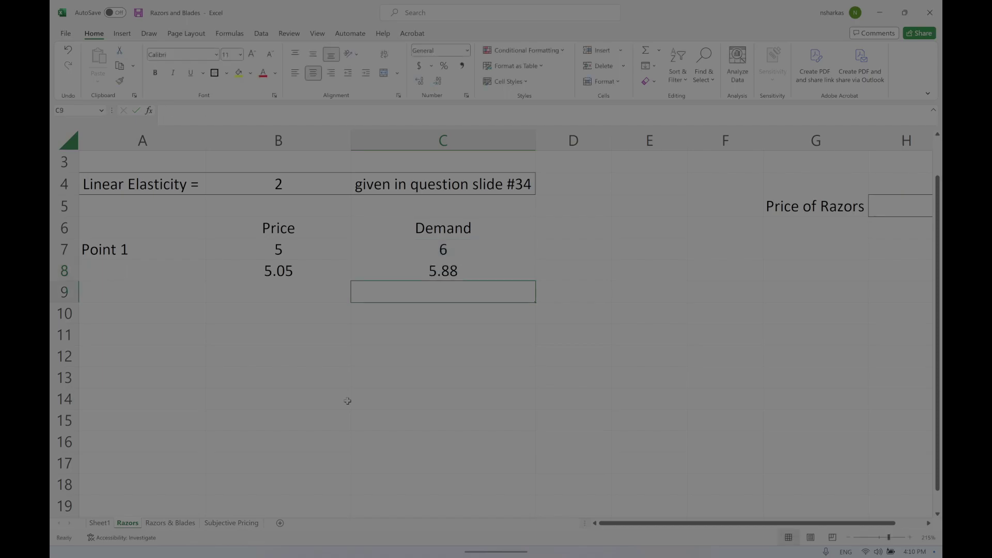
# Try an elasticity of 3 in B4 and inspect the B8 price formula.
pyautogui.click(283, 184)
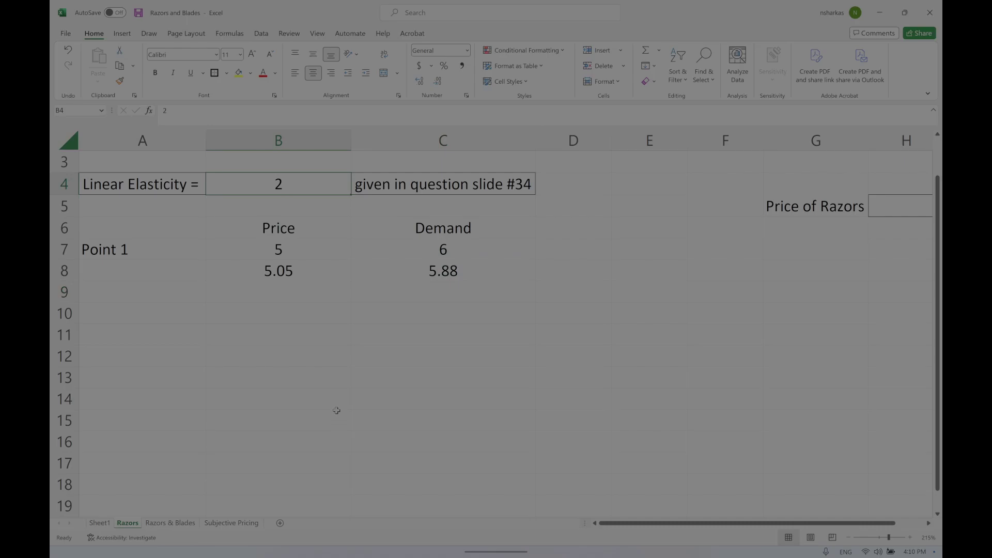
pyautogui.write('3')
pyautogui.click(335, 351)
pyautogui.click(284, 274)
pyautogui.doubleClick(289, 270)
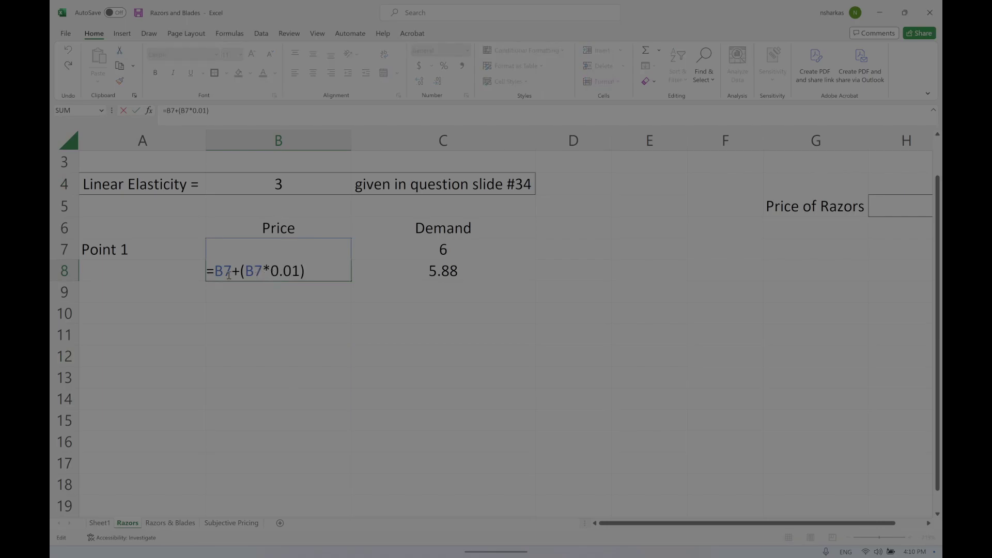
pyautogui.moveTo(230, 270); pyautogui.dragTo(300, 271)
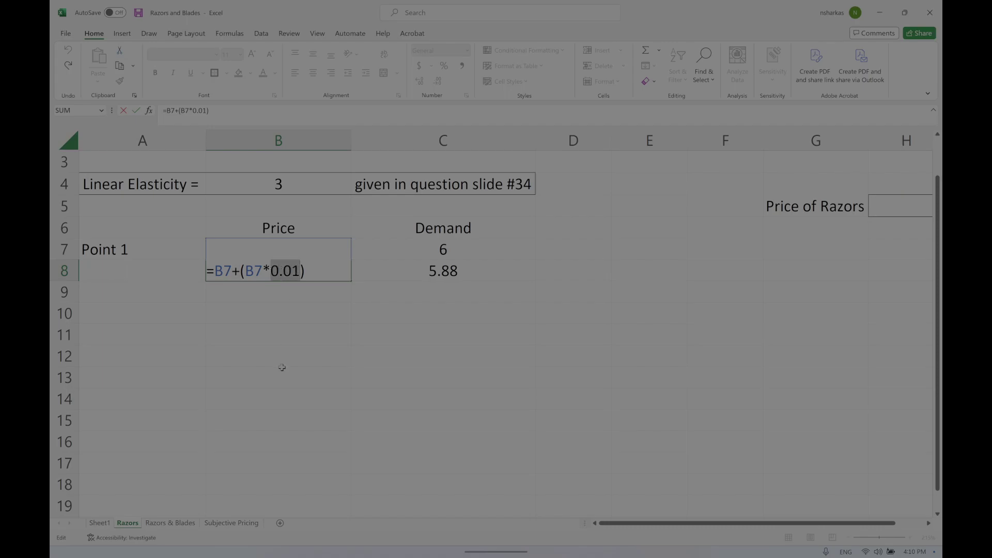
pyautogui.press('Escape')
# Change the C8 demand formula to use 0.03 and review it.
pyautogui.doubleClick(443, 270)
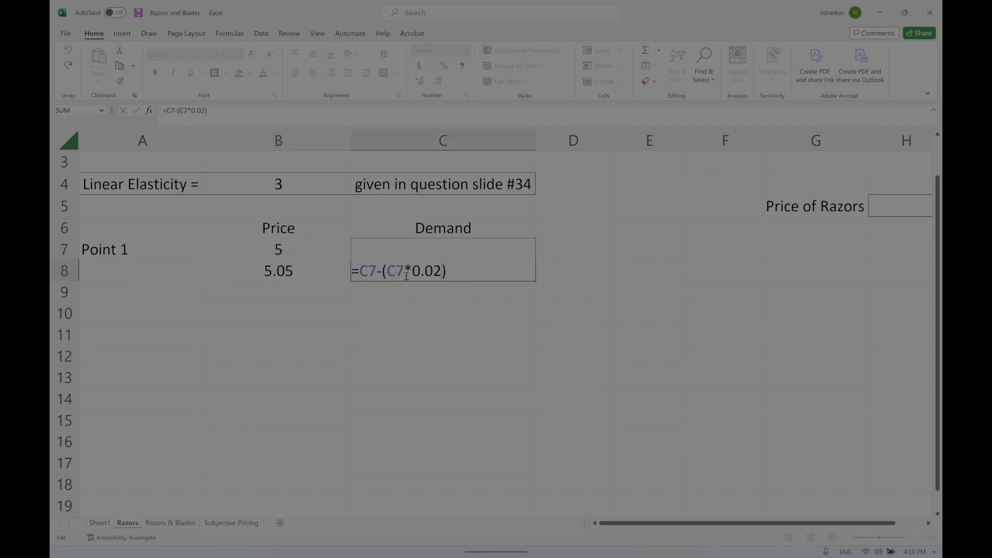
pyautogui.moveTo(376, 274); pyautogui.dragTo(441, 270)
pyautogui.write('3')
pyautogui.press('Return')
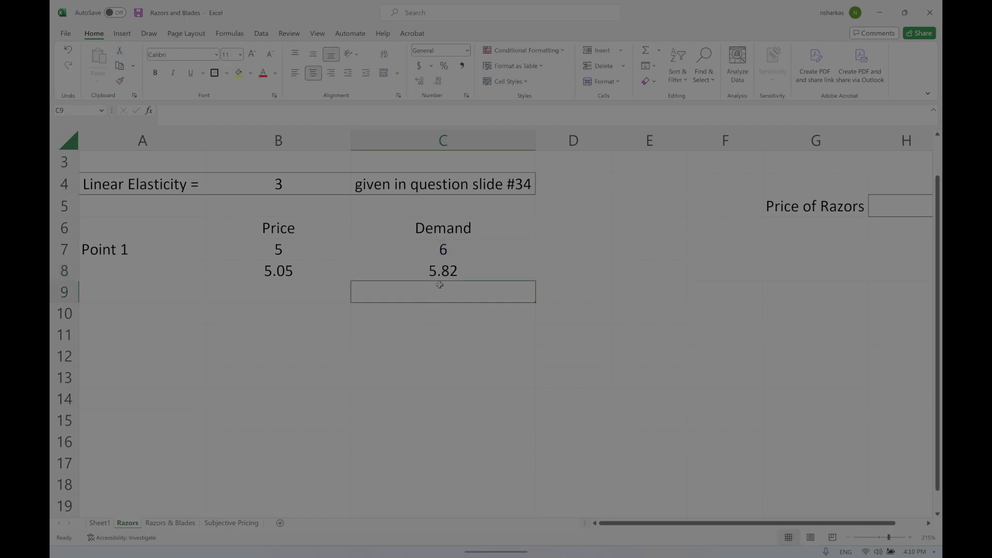
pyautogui.click(442, 272)
pyautogui.doubleClick(444, 272)
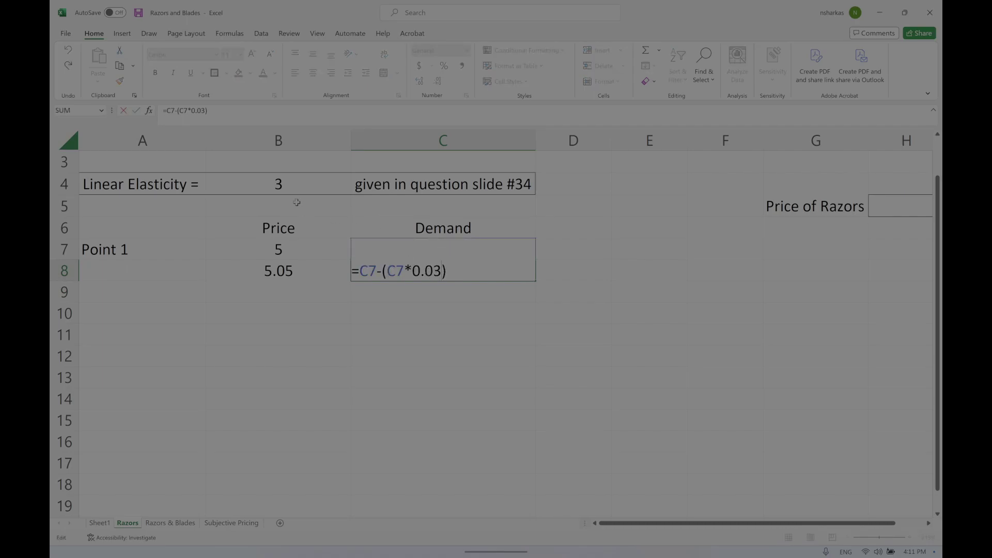
pyautogui.press('Escape')
# Restore elasticity 2 in B4, set the C8 formula back to 0.02, and save.
pyautogui.click(284, 187)
pyautogui.write('2')
pyautogui.click(385, 374)
pyautogui.doubleClick(429, 274)
pyautogui.moveTo(437, 275); pyautogui.dragTo(439, 279)
pyautogui.write('2')
pyautogui.press('Return')
pyautogui.click(278, 273)
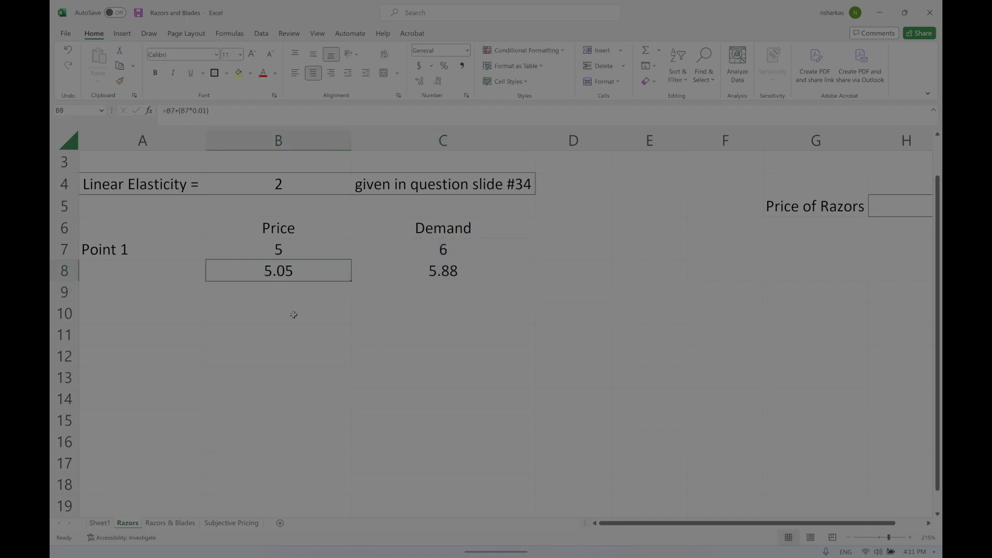
pyautogui.hotkey('ctrl', 's')
# Label cell A8 'Point 2'.
pyautogui.click(178, 263)
pyautogui.write('Point 2')
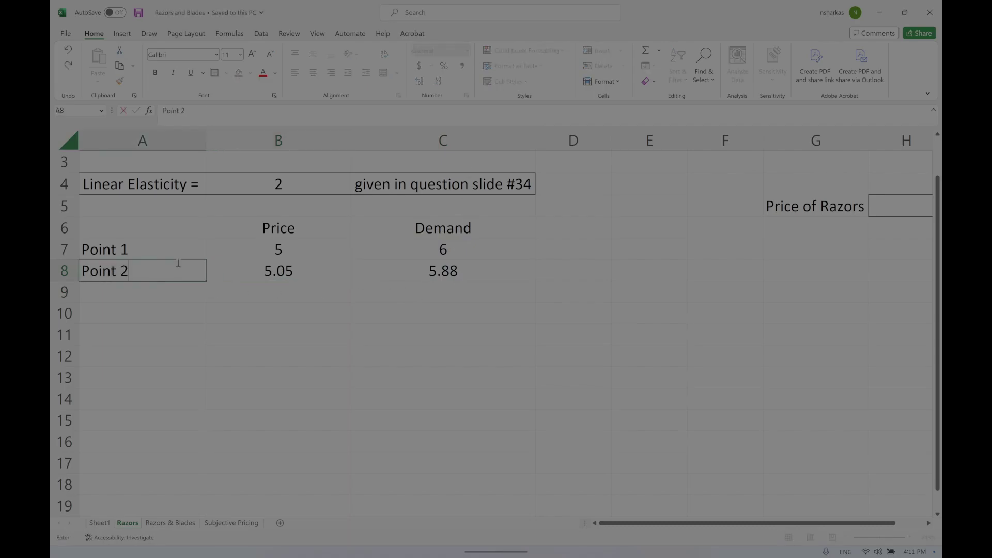
pyautogui.press('Return')
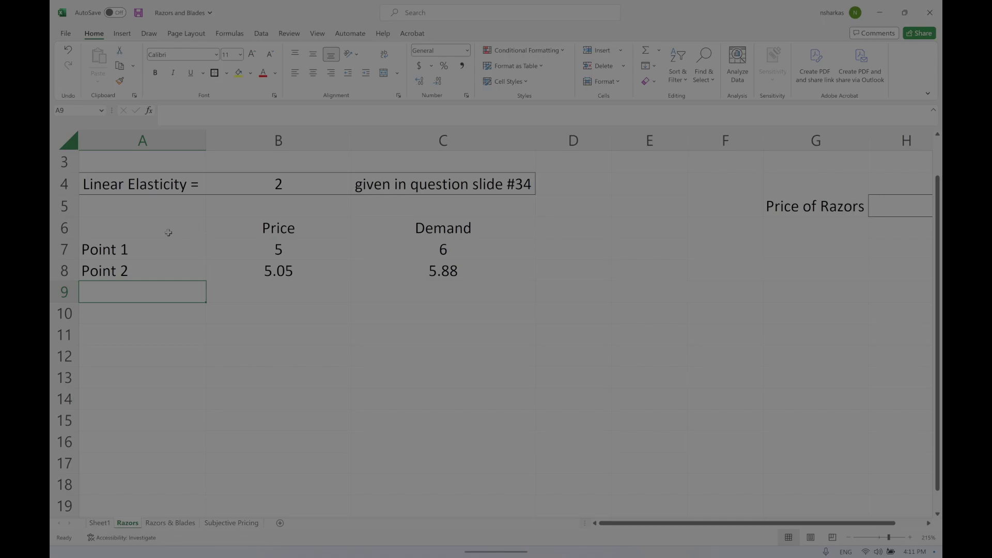
# Put an outside border around the Price/Demand table A6:C8.
pyautogui.moveTo(170, 228); pyautogui.dragTo(426, 267)
pyautogui.click(215, 73)
pyautogui.click(290, 315)
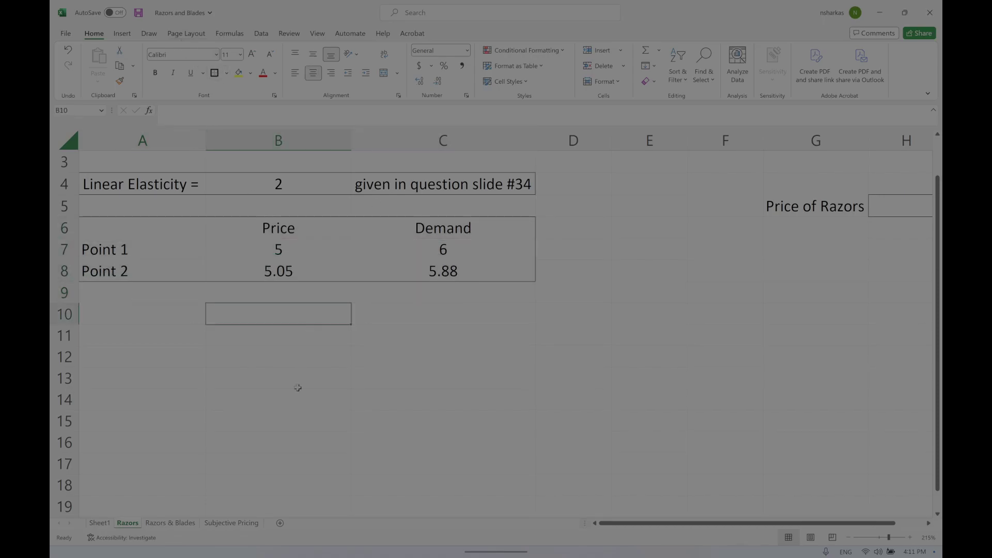
# Enter the bold heading 'Obtain the demand curve' in cell A10.
pyautogui.click(144, 315)
pyautogui.write('Plot the')
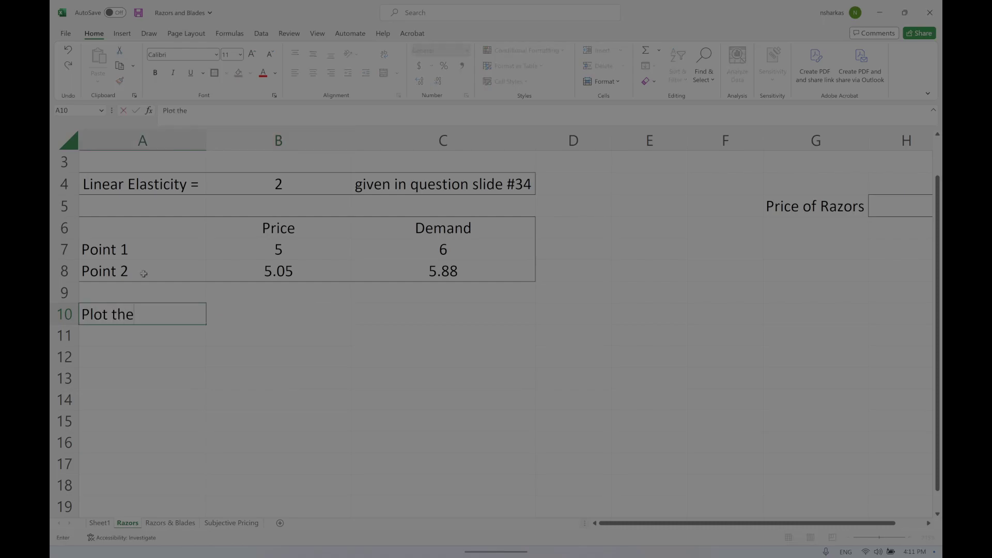
pyautogui.press('BackSpace')
pyautogui.press('BackSpace')
pyautogui.press('BackSpace')
pyautogui.press('BackSpace')
pyautogui.press('BackSpace')
pyautogui.press('BackSpace')
pyautogui.press('BackSpace')
pyautogui.press('BackSpace')
pyautogui.write('Obtain the demand ')
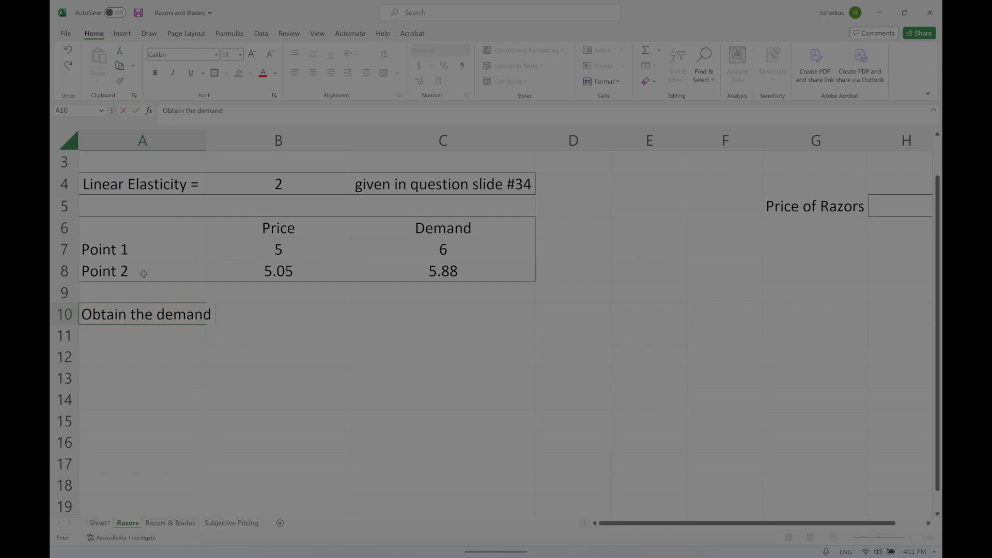
pyautogui.write('curve')
pyautogui.press('Return')
pyautogui.click(147, 317)
pyautogui.hotkey('ctrl', 'b')
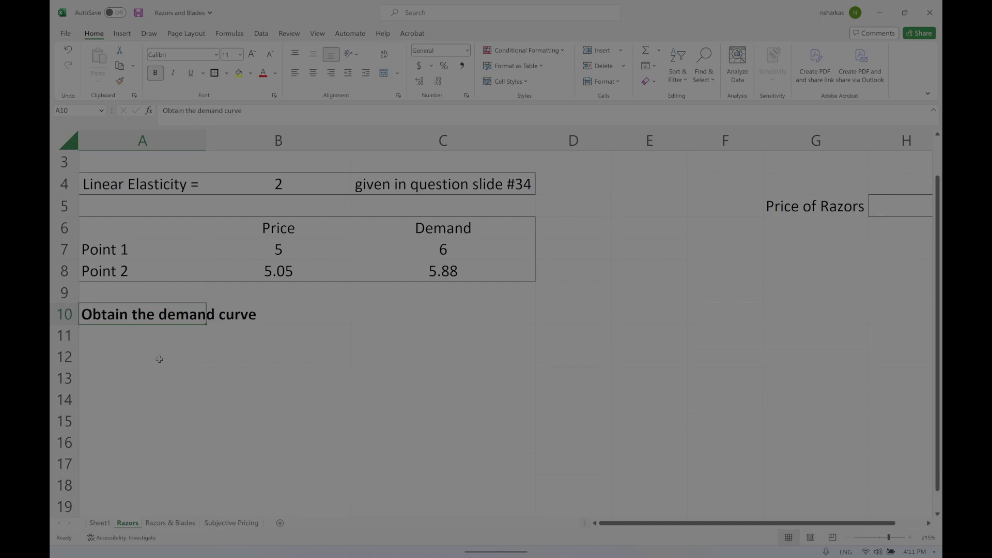
pyautogui.click(160, 359)
# Select the Price and Demand data in the table for charting.
pyautogui.moveTo(254, 228); pyautogui.dragTo(449, 272)
pyautogui.moveTo(150, 217); pyautogui.dragTo(425, 264)
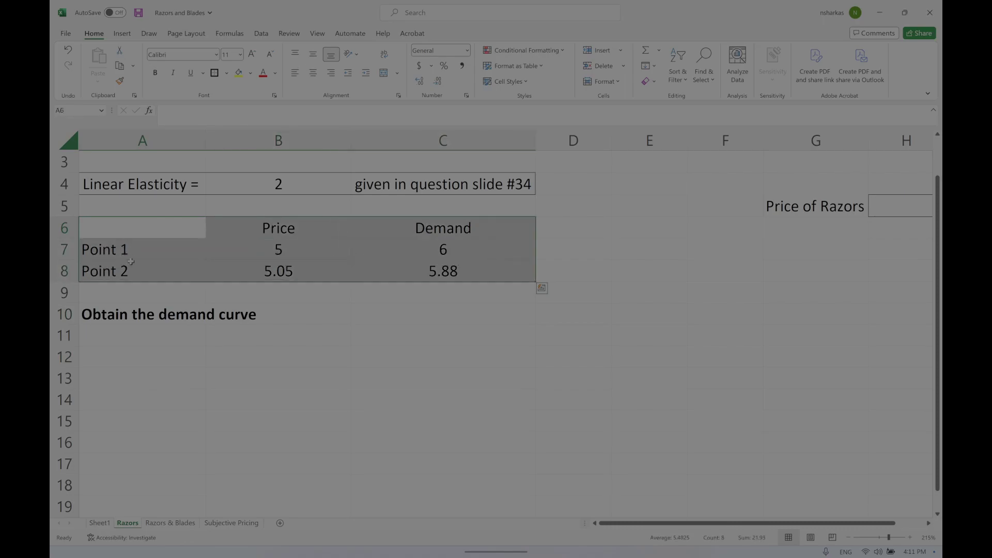
pyautogui.moveTo(264, 234); pyautogui.dragTo(432, 271)
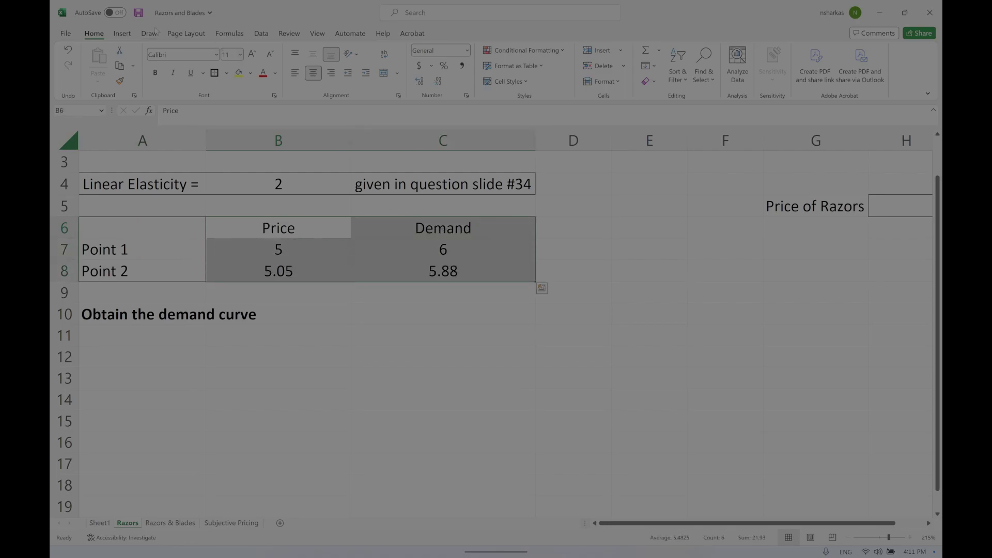
# Insert a plain scatter chart of the price/demand points and move it right of the table.
pyautogui.click(124, 34)
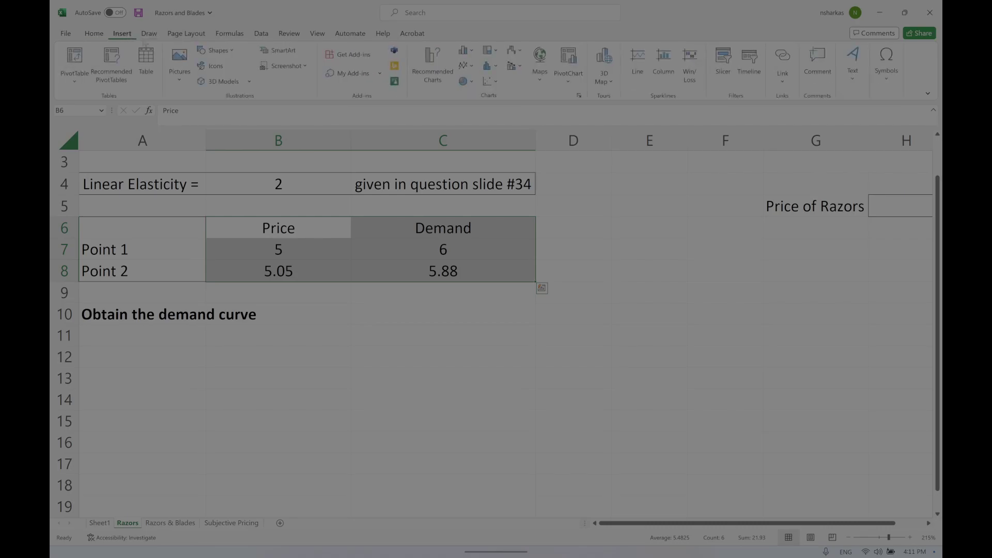
pyautogui.click(495, 81)
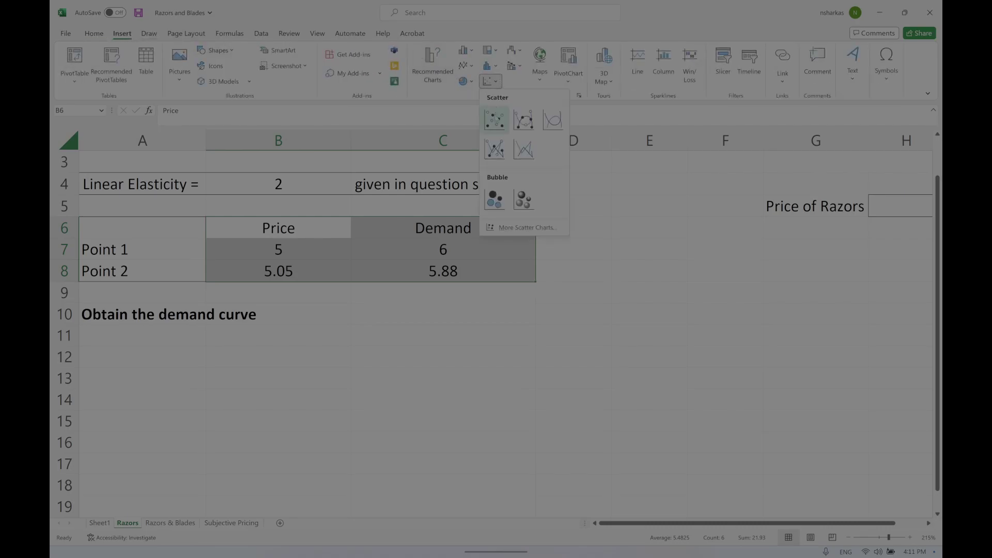
pyautogui.click(492, 119)
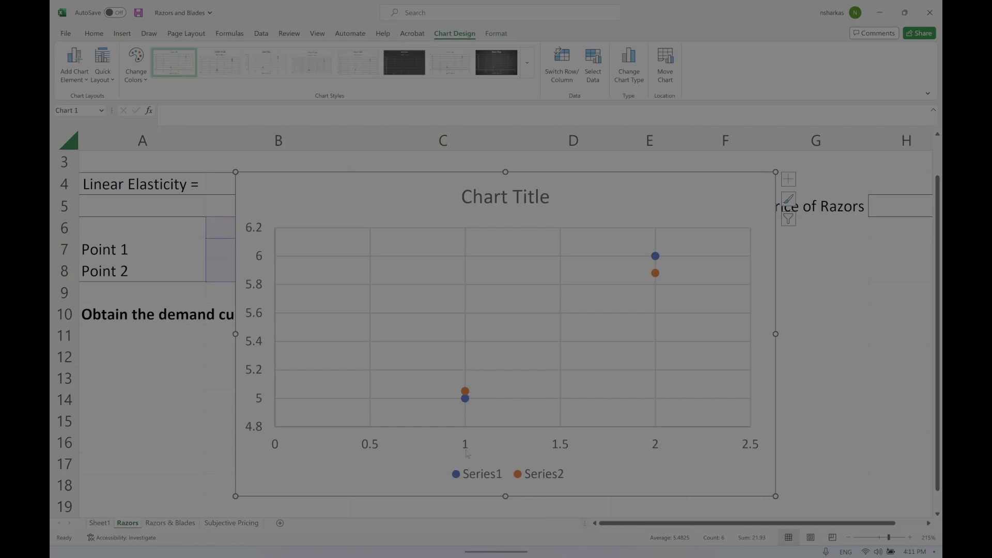
pyautogui.moveTo(342, 173); pyautogui.dragTo(239, 288)
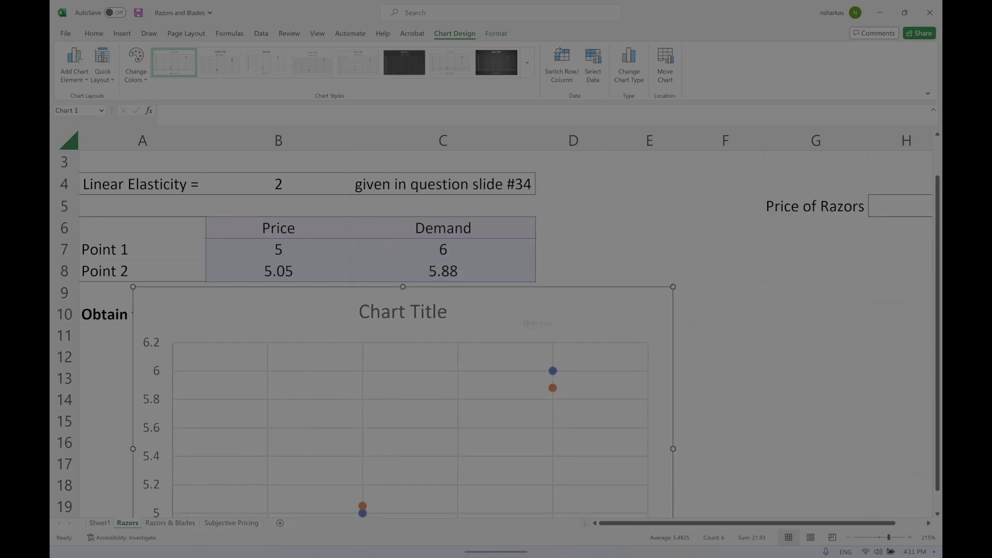
pyautogui.scroll(-7, 520, 310)
pyautogui.scroll(2, 207, 205)
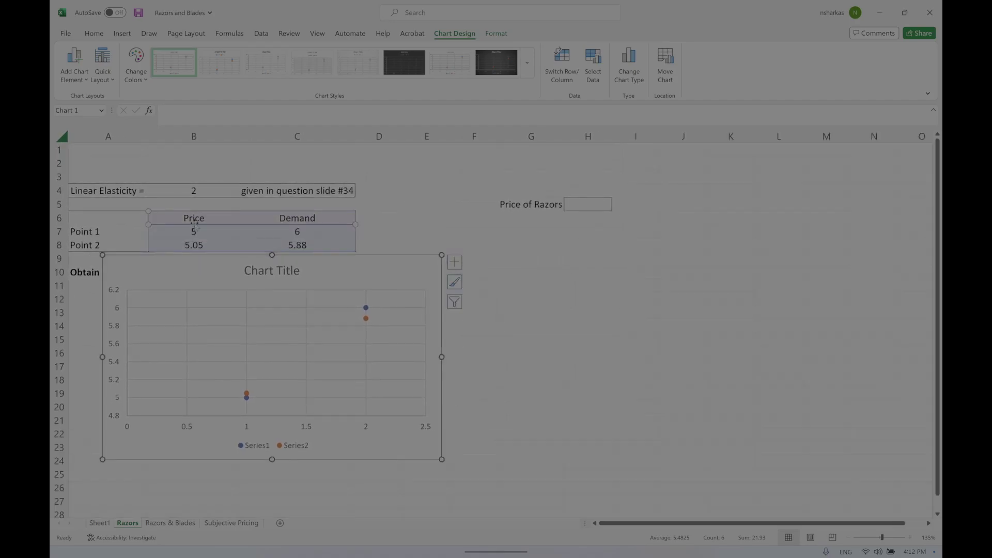
# Label the Price and Demand columns X and Y in cells B5 and C5.
pyautogui.click(206, 205)
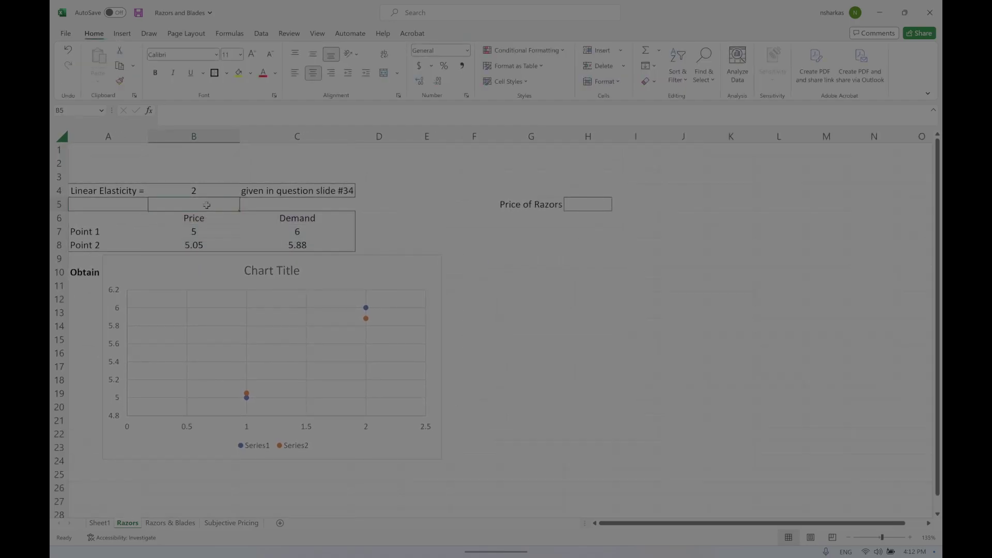
pyautogui.write('X')
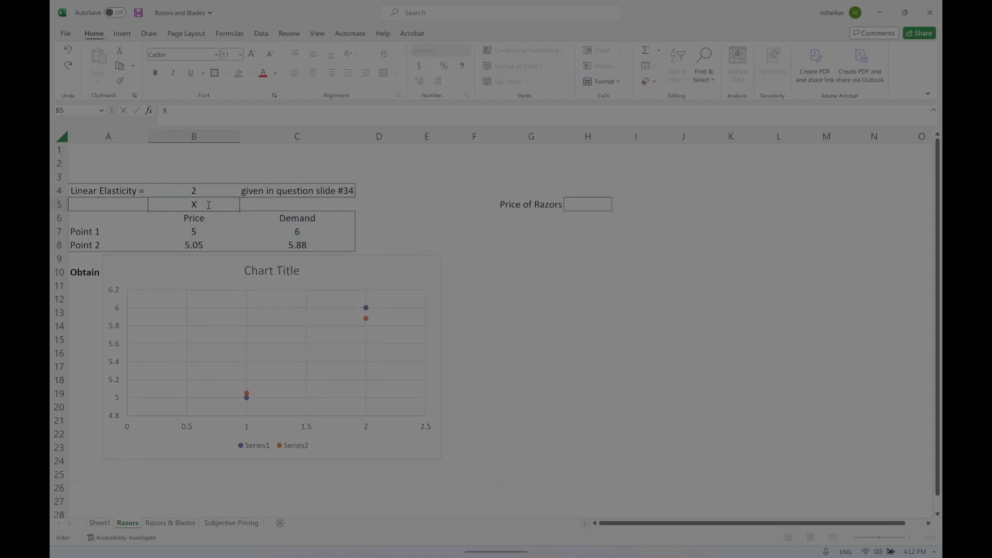
pyautogui.press('Tab')
pyautogui.write('Y')
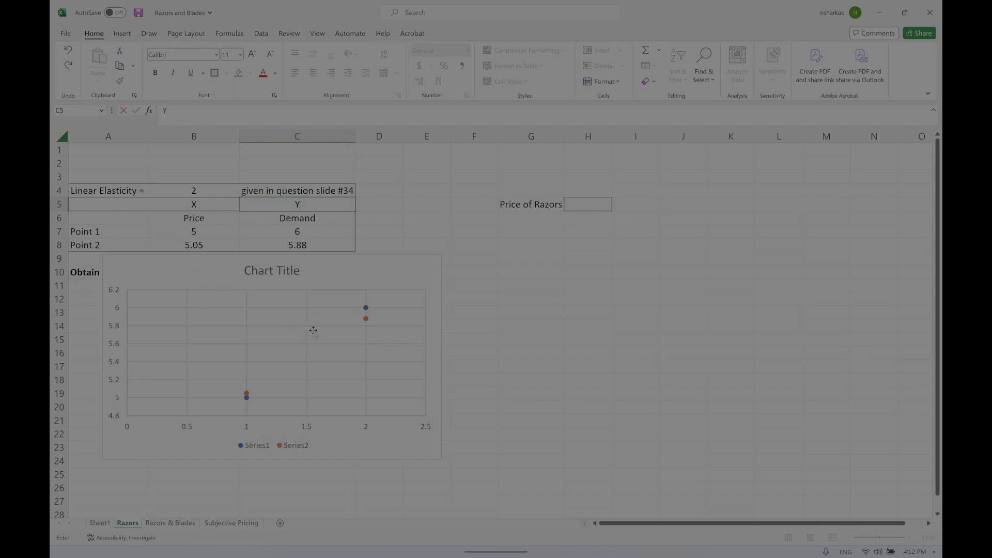
# Switch Row/Column so the chart plots one Demand series, then resize it under row 10.
pyautogui.click(336, 272)
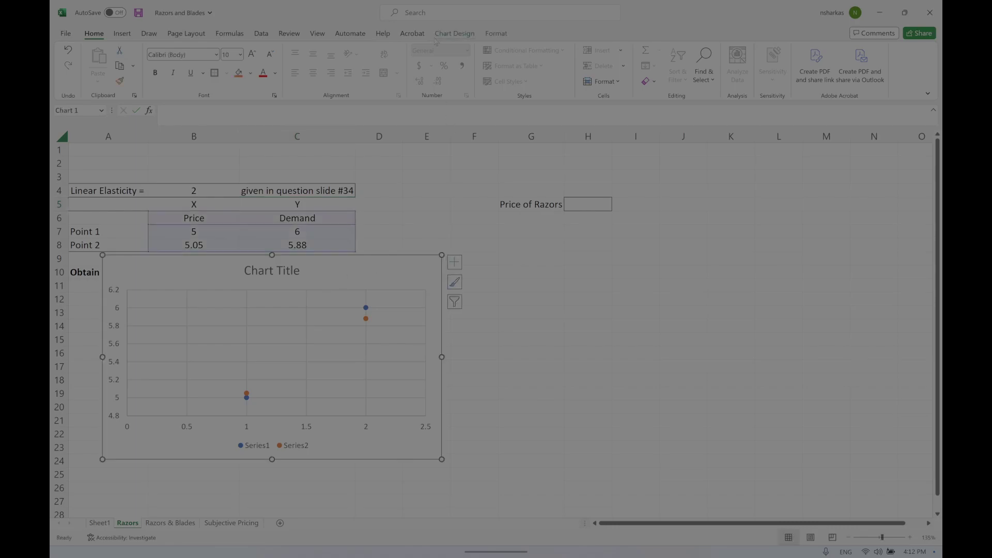
pyautogui.click(451, 34)
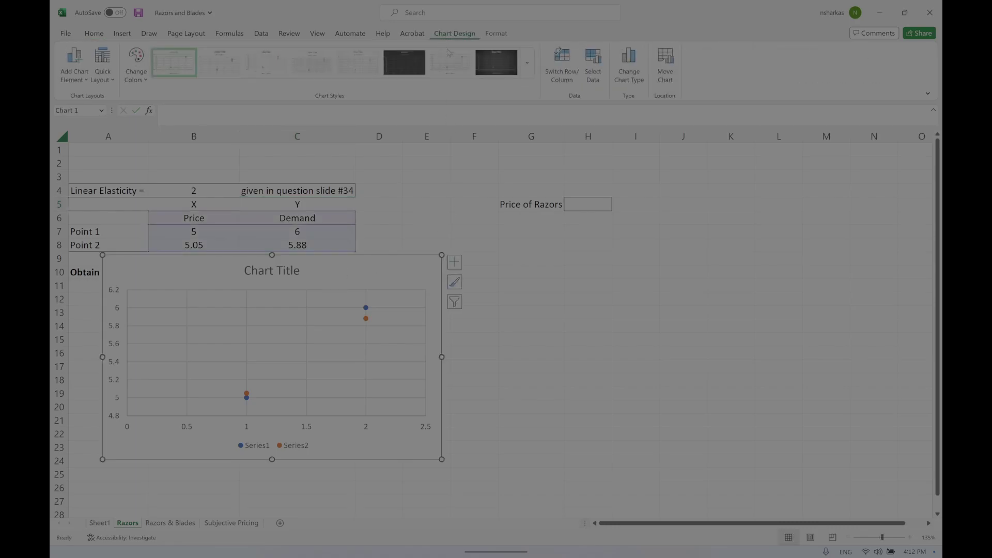
pyautogui.click(425, 173)
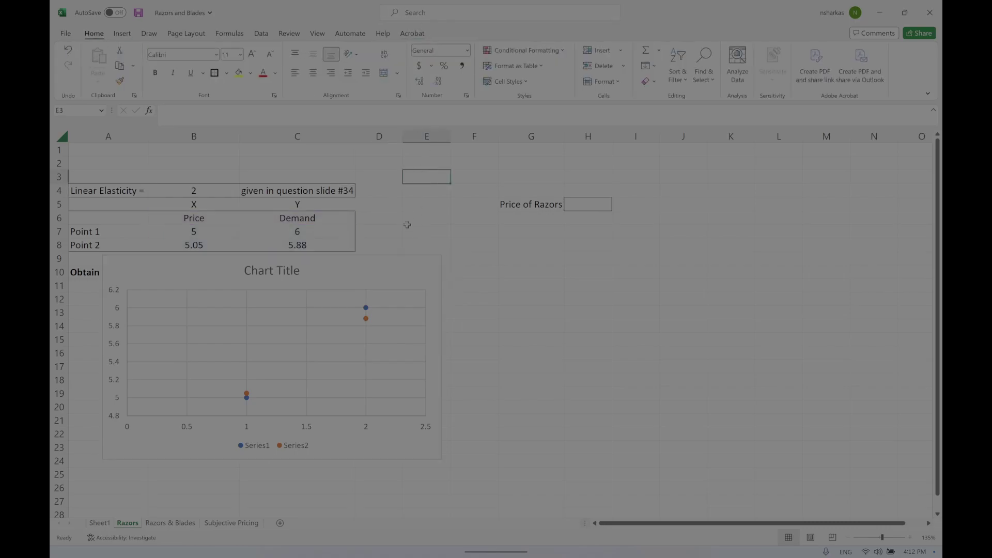
pyautogui.click(392, 259)
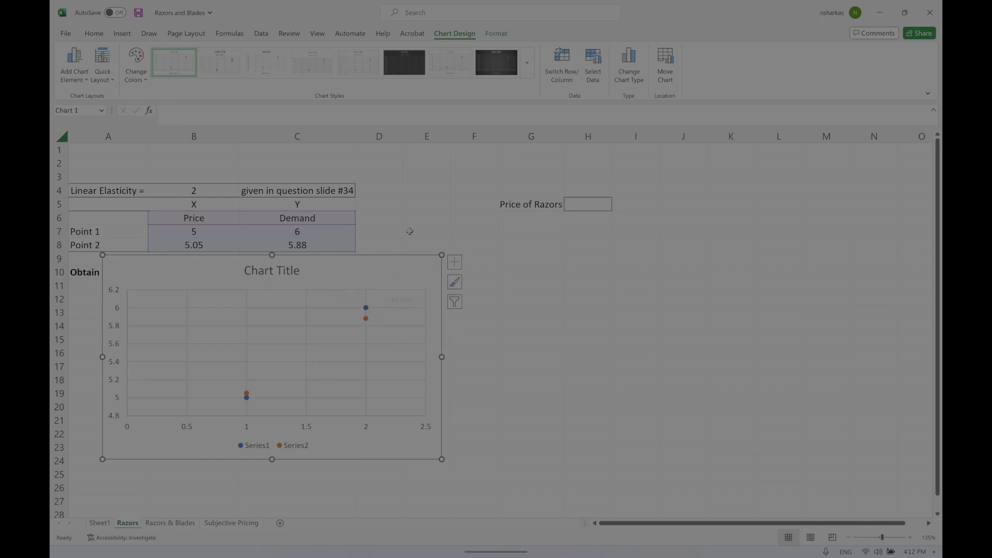
pyautogui.click(575, 80)
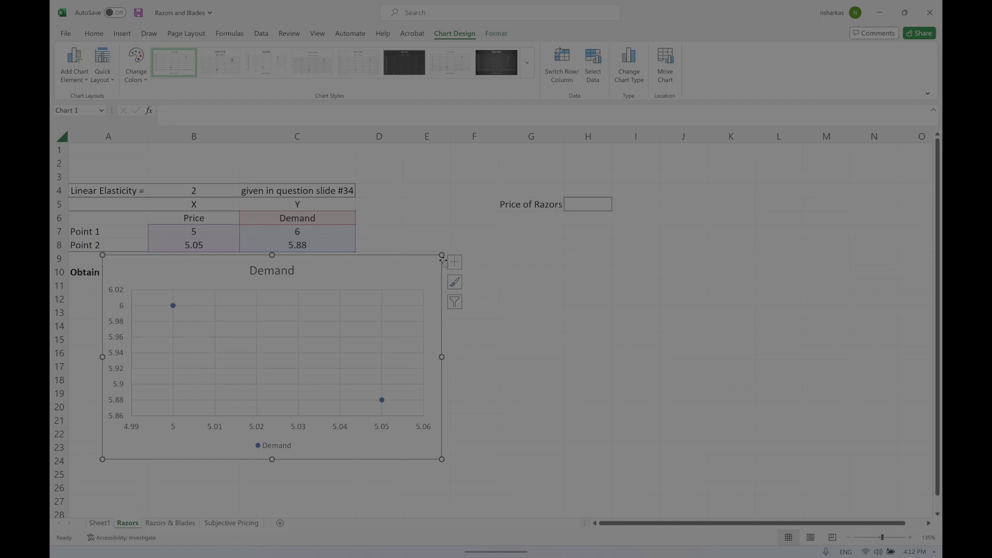
pyautogui.moveTo(442, 255); pyautogui.dragTo(387, 301)
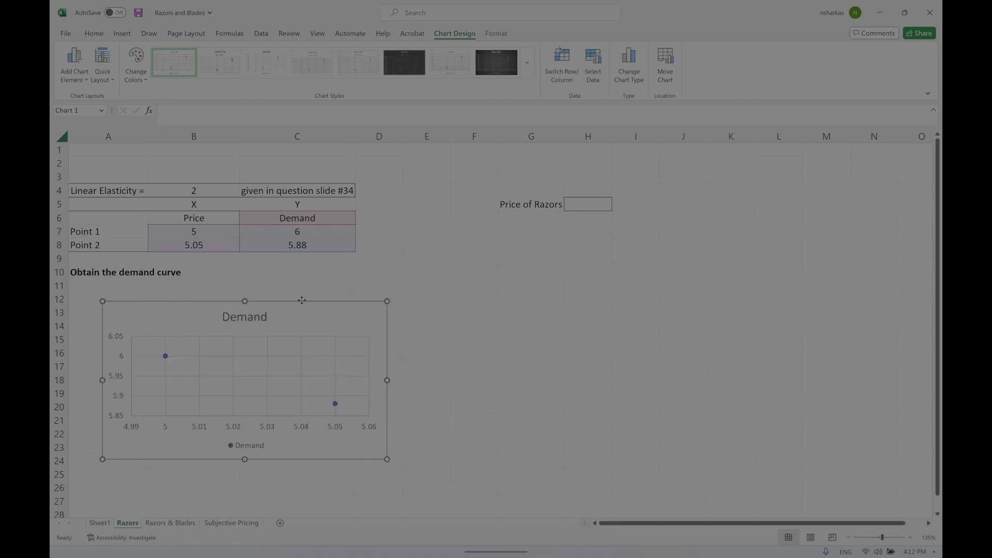
pyautogui.moveTo(302, 302); pyautogui.dragTo(276, 287)
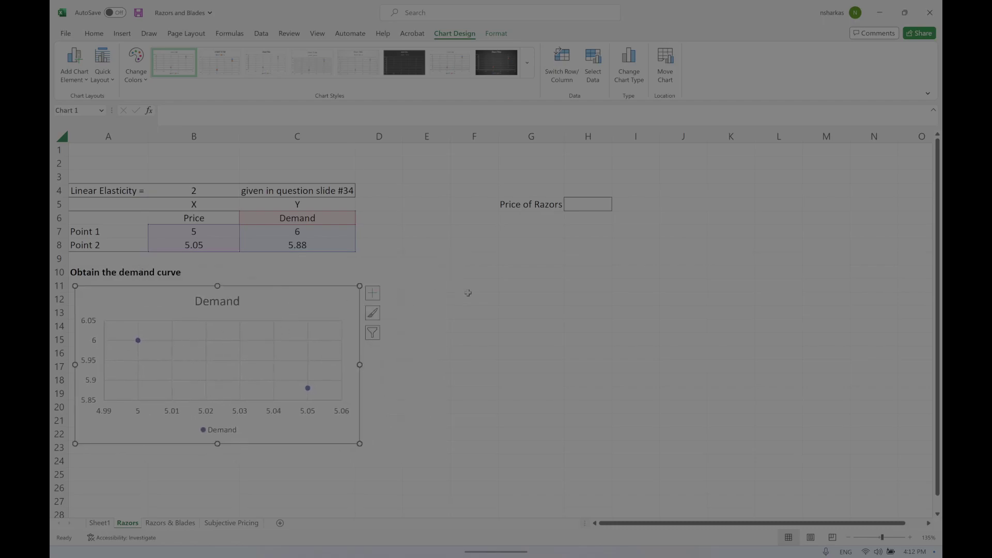
# Add a linear trendline to the Demand points, displaying its equation y = -2.4x + 18.
pyautogui.click(426, 328)
pyautogui.rightClick(138, 342)
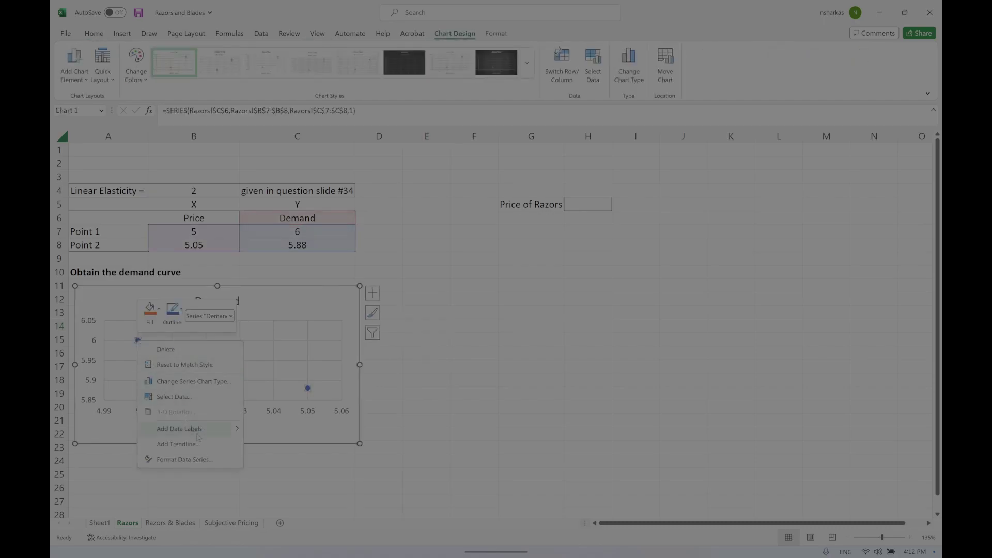
pyautogui.click(178, 444)
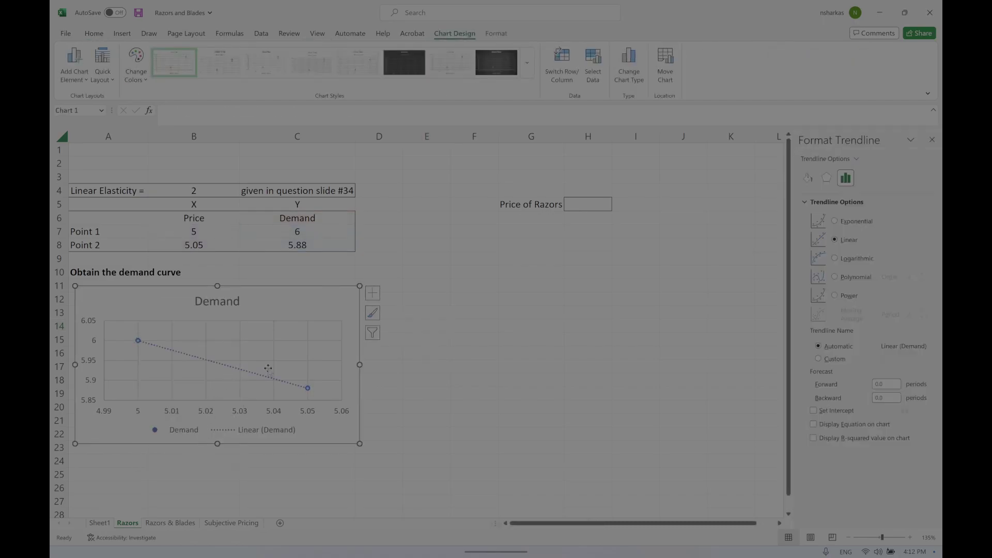
pyautogui.click(813, 425)
# Move the equation label beside the chart title and shrink the chart slightly.
pyautogui.click(272, 395)
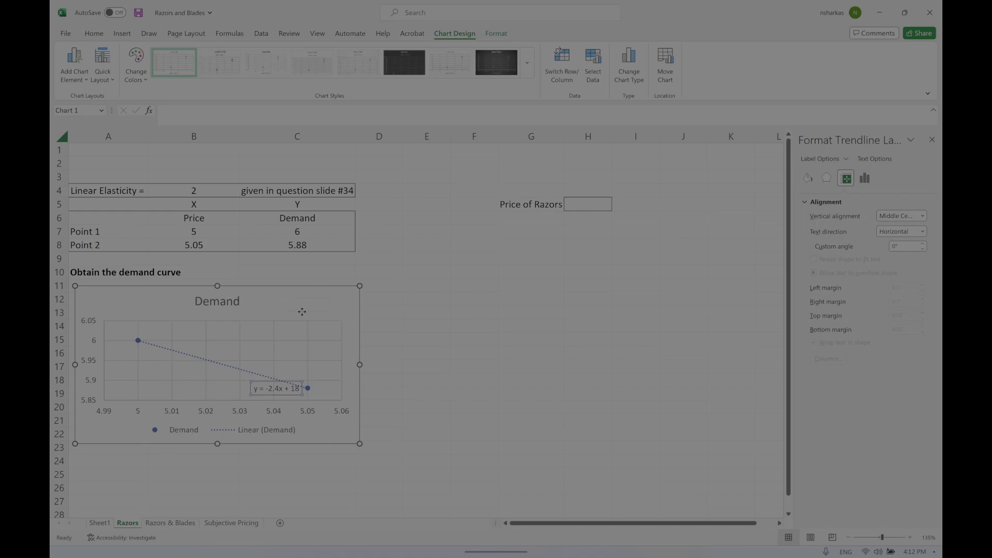
pyautogui.moveTo(301, 311); pyautogui.dragTo(303, 312)
pyautogui.click(391, 401)
pyautogui.click(360, 444)
pyautogui.moveTo(360, 444); pyautogui.dragTo(335, 430)
pyautogui.click(309, 460)
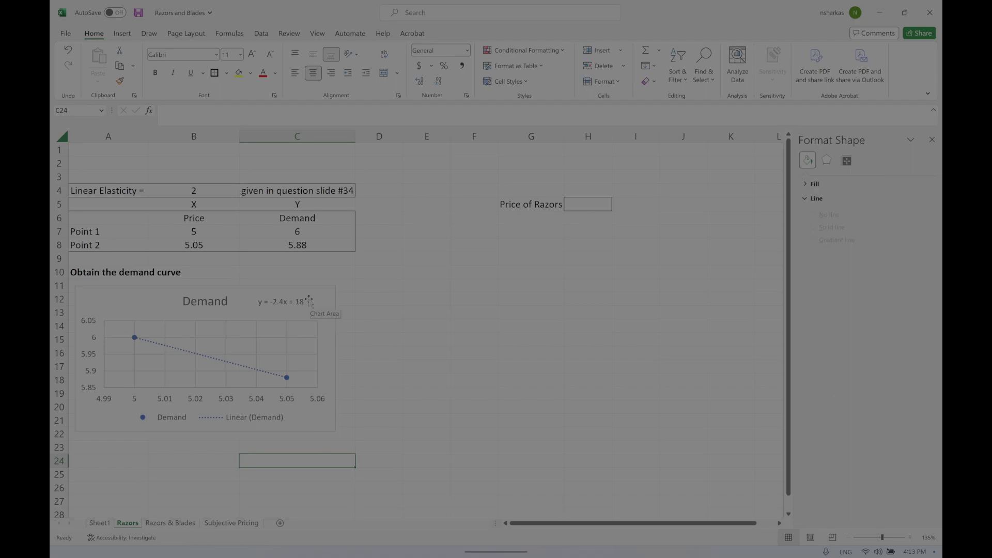
# Enter the text demand = -2.4*price+18 in cell C10 beside the heading.
pyautogui.click(257, 270)
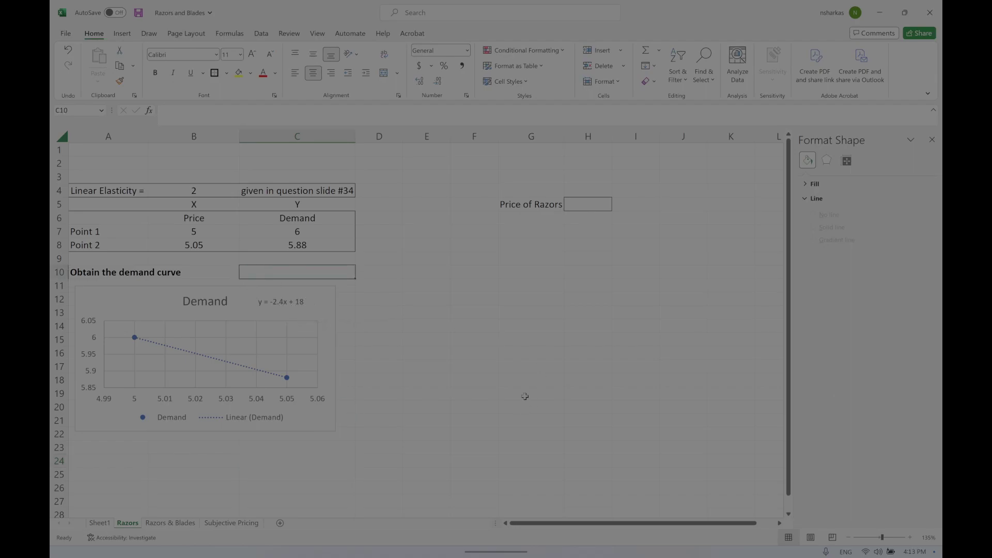
pyautogui.write('demand')
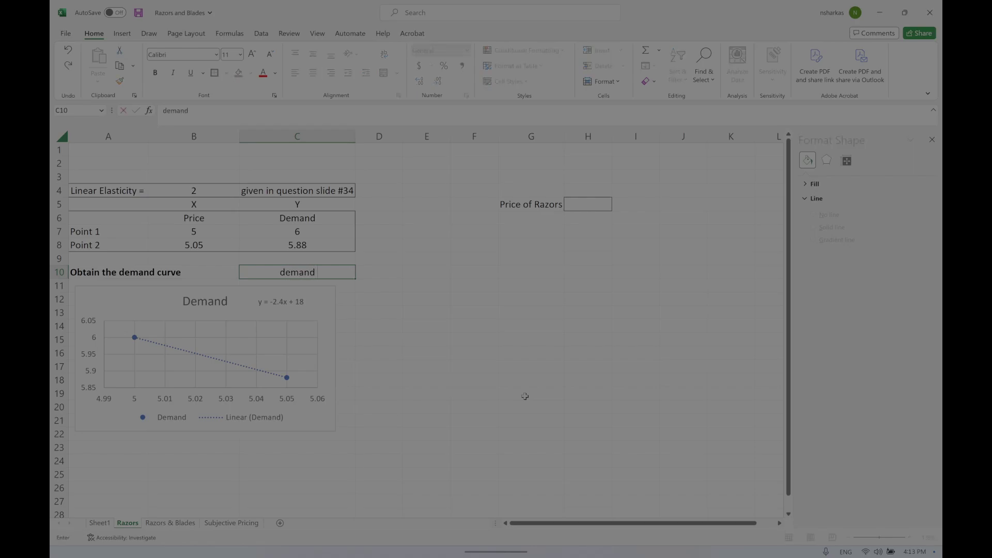
pyautogui.write(' = -2.4*price=')
pyautogui.press('BackSpace')
pyautogui.write('_')
pyautogui.press('BackSpace')
pyautogui.write('+18')
pyautogui.click(524, 365)
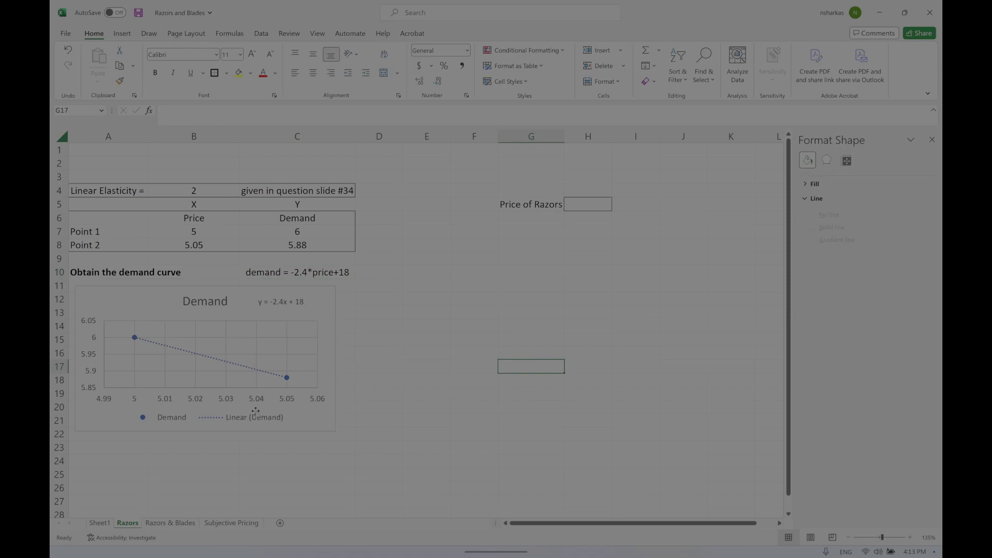
# Undo the accidental deletion of the Demand chart with Ctrl+Z, then delete its legend.
pyautogui.click(279, 423)
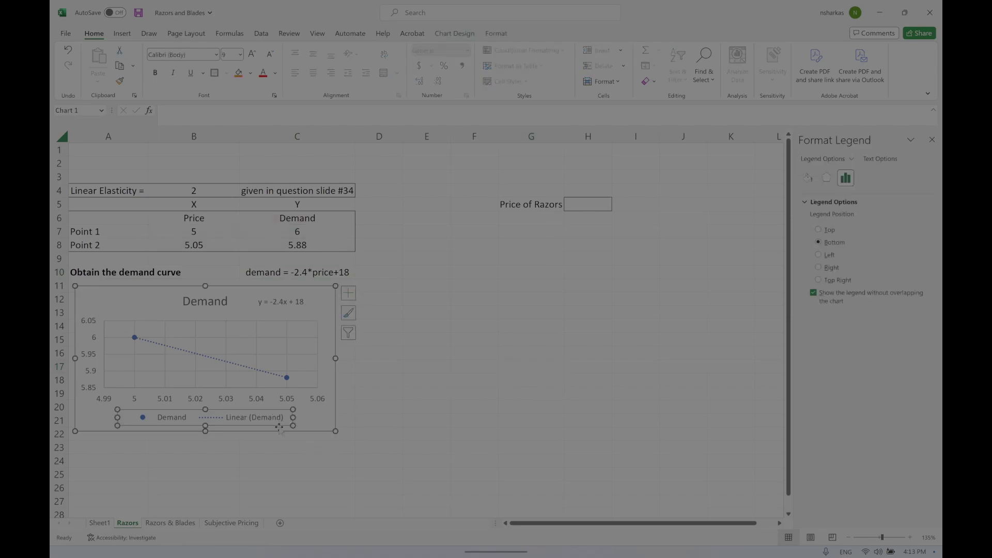
pyautogui.click(279, 427)
pyautogui.press('Delete')
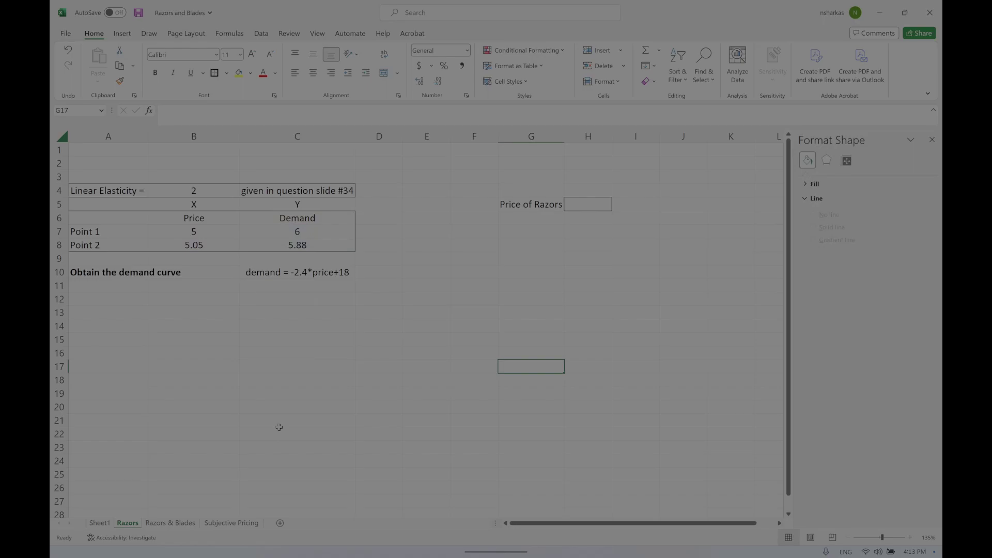
pyautogui.hotkey('ctrl', 'z')
pyautogui.click(279, 425)
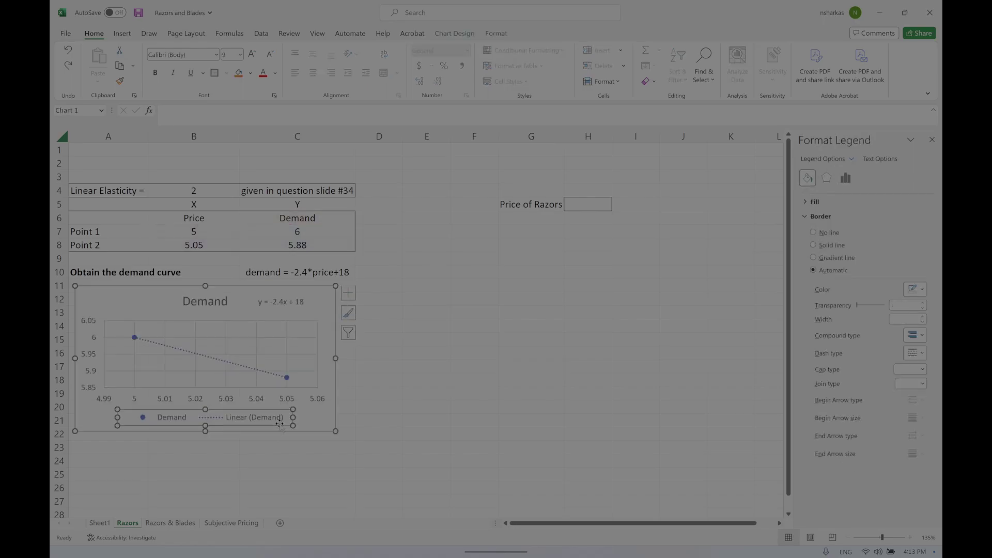
pyautogui.press('Delete')
pyautogui.click(293, 459)
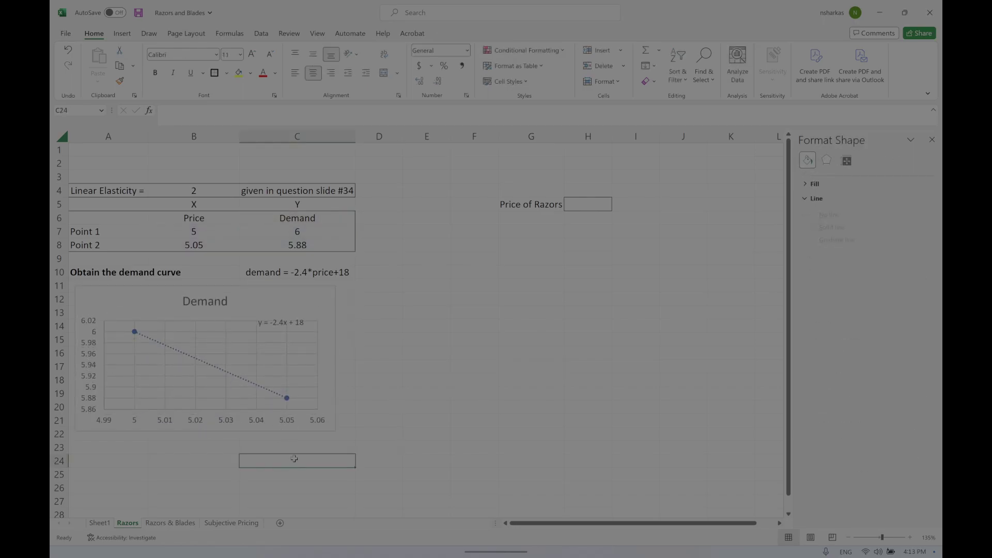
pyautogui.click(272, 427)
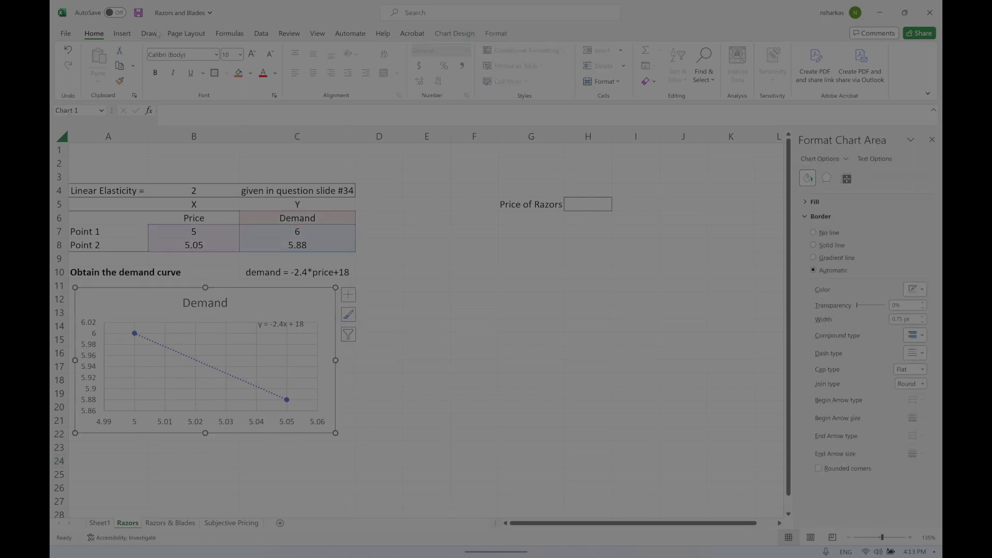
# Apply the dark Style 8 and a Quick Layout with axis titles and data labels.
pyautogui.click(441, 36)
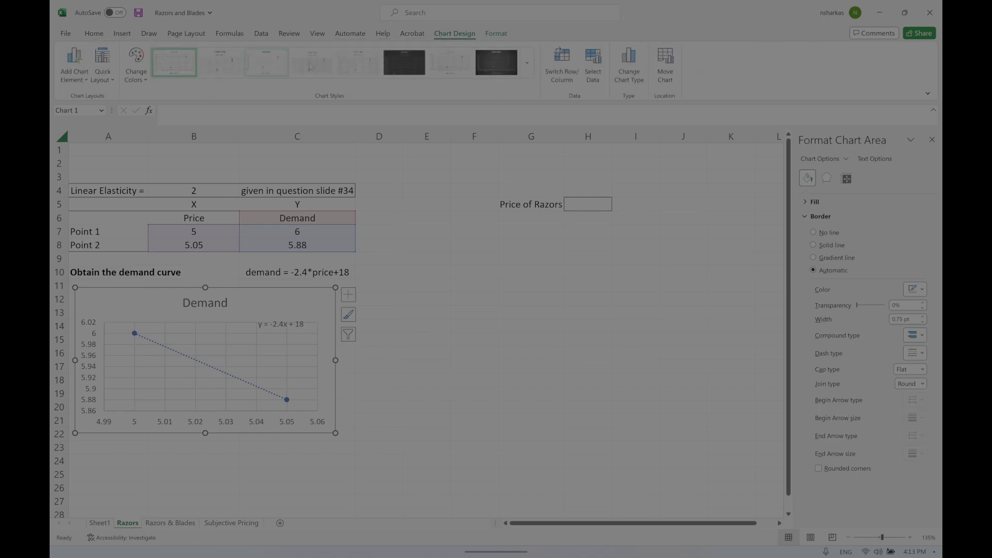
pyautogui.click(510, 71)
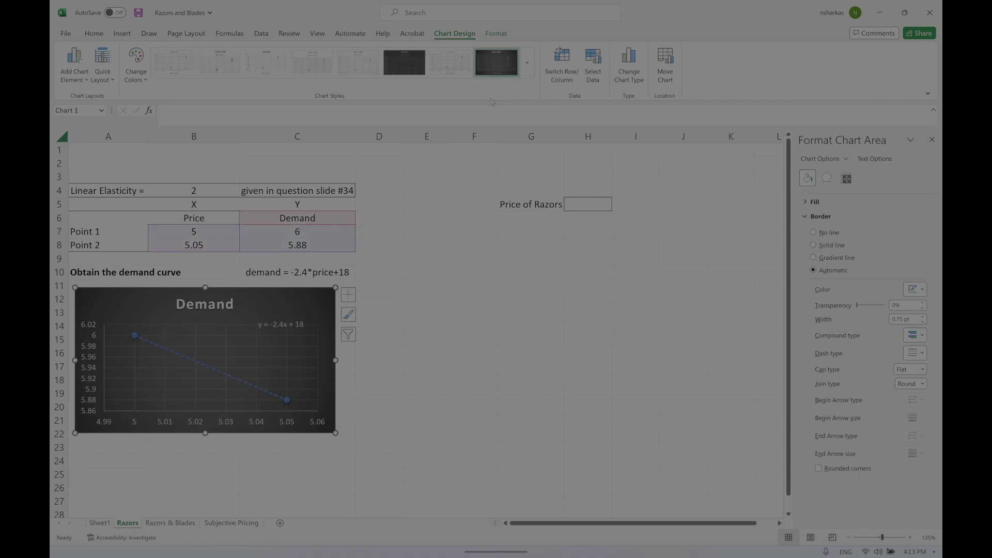
pyautogui.click(108, 80)
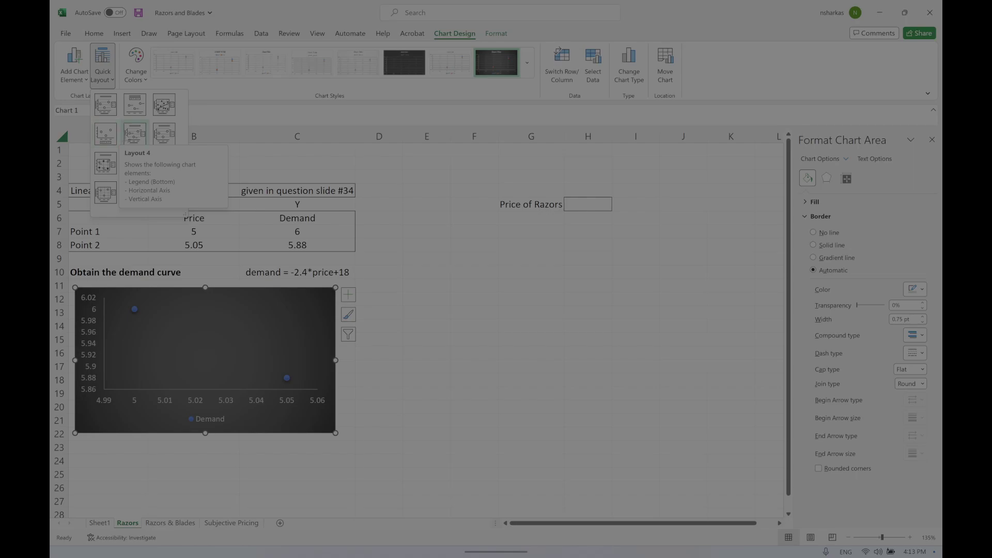
pyautogui.click(164, 194)
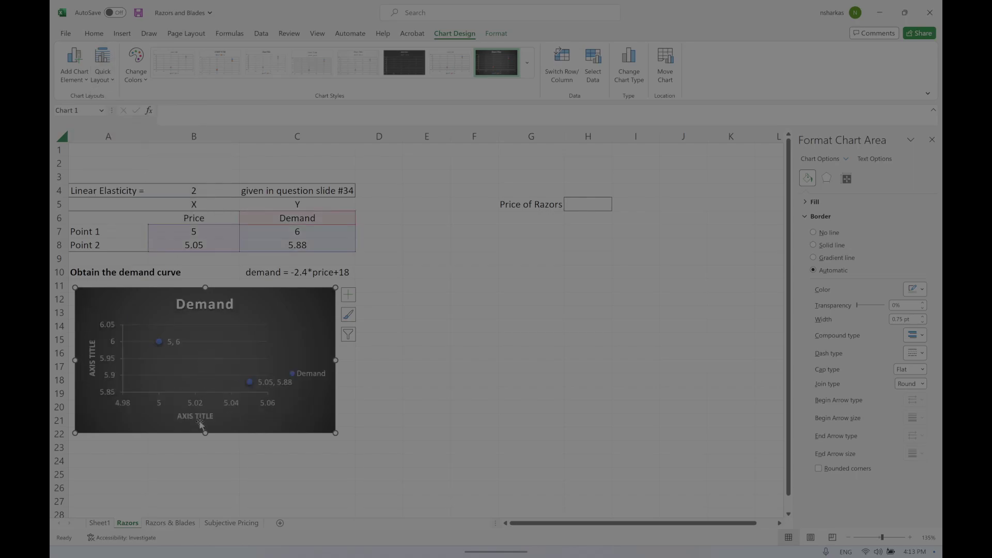
# Rename the axis titles Price and Demand and delete the chart legend.
pyautogui.click(201, 417)
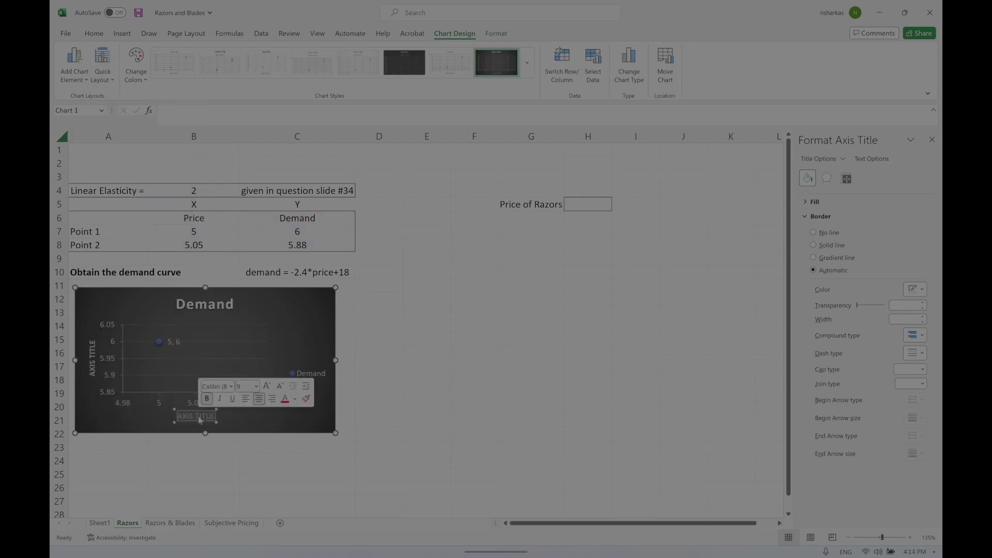
pyautogui.write('Price')
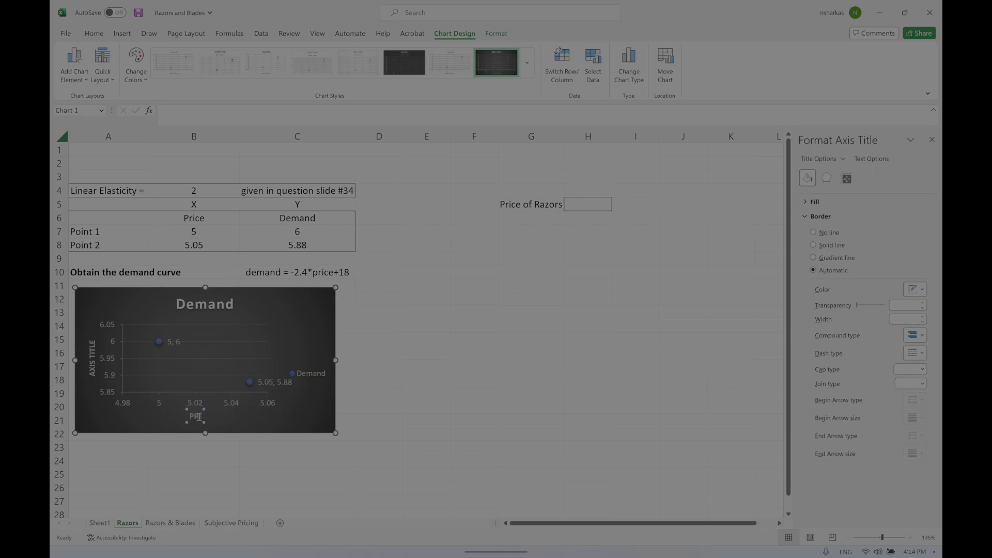
pyautogui.click(308, 378)
pyautogui.press('Delete')
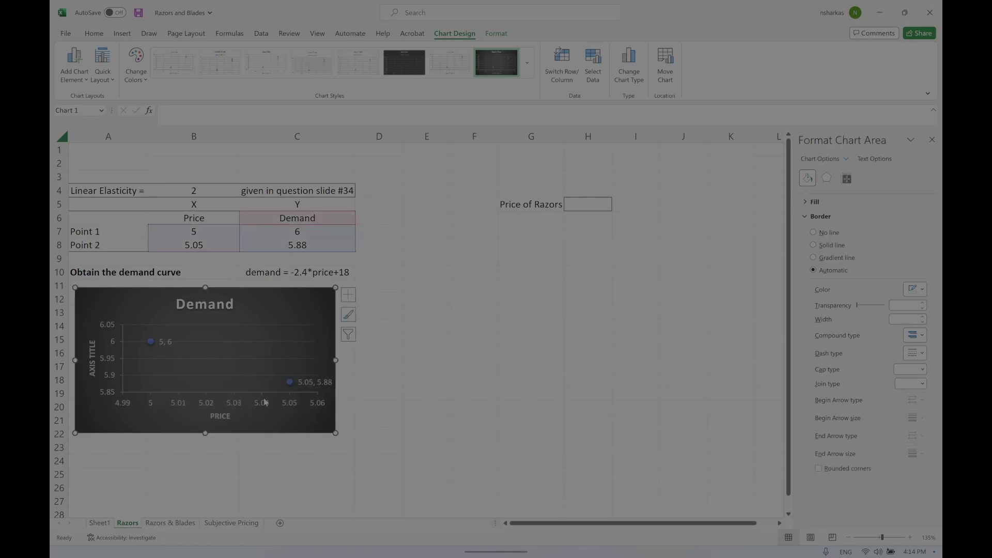
pyautogui.click(93, 356)
pyautogui.tripleClick(93, 357)
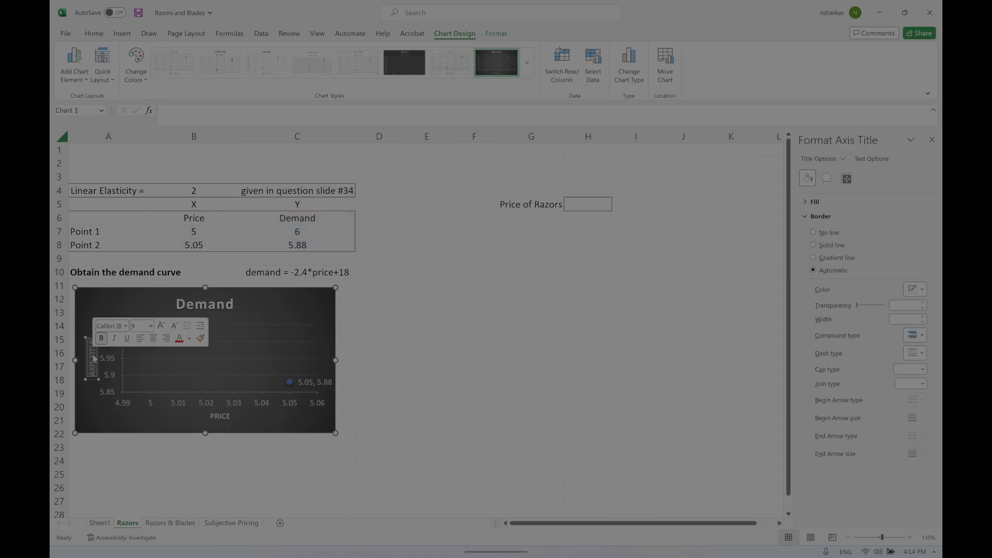
pyautogui.write('Demand')
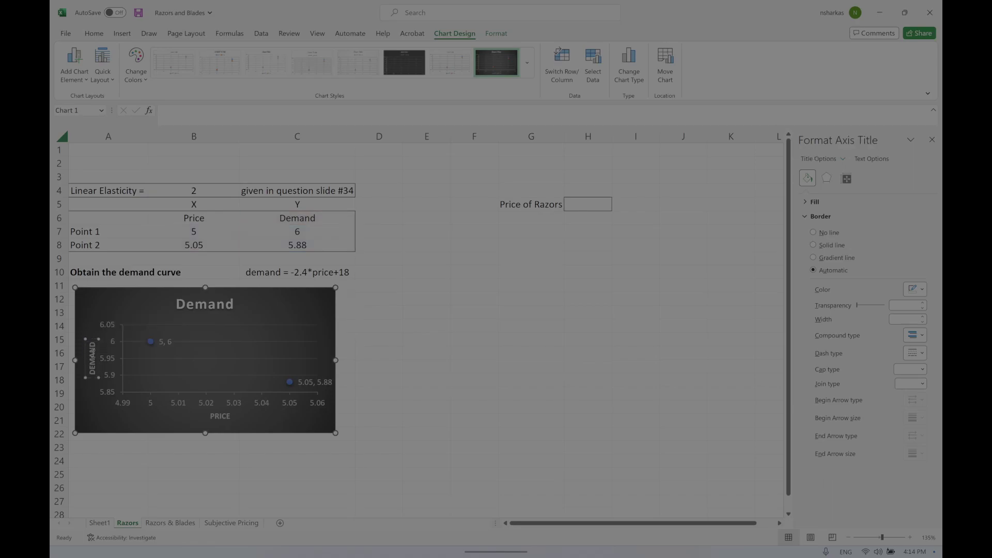
# Remove the data labels and add a trendline with equation y = -2.4x + 18 beside the title.
pyautogui.click(164, 342)
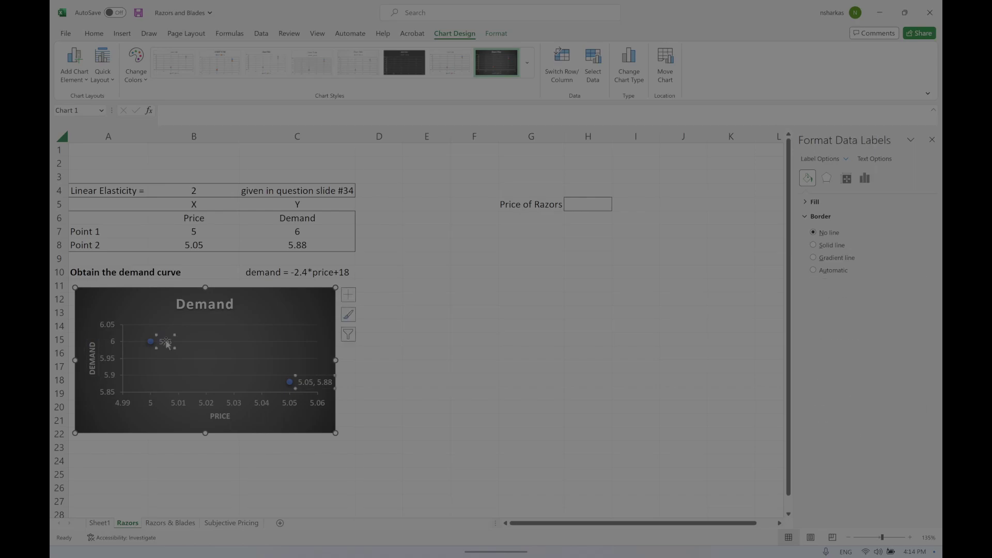
pyautogui.press('Delete')
pyautogui.rightClick(151, 341)
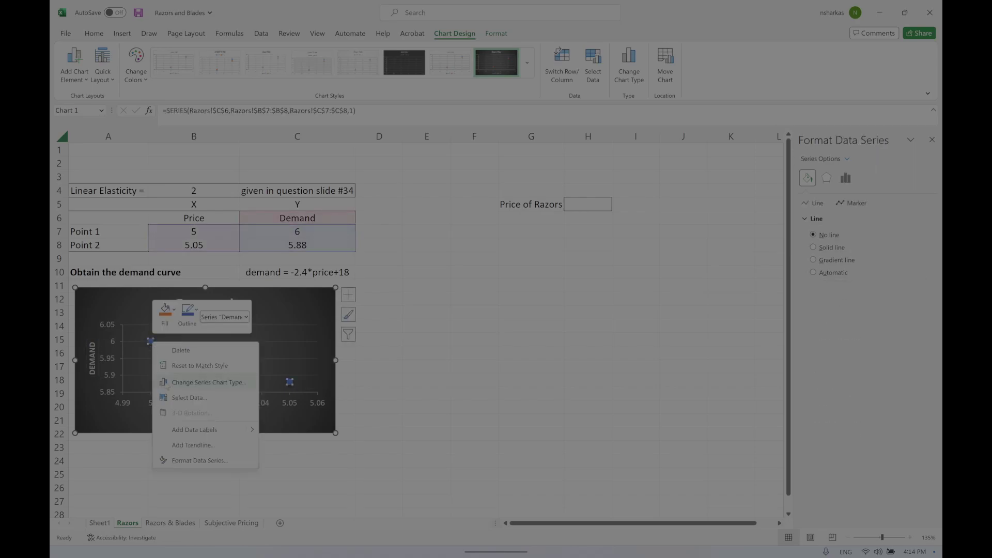
pyautogui.click(179, 446)
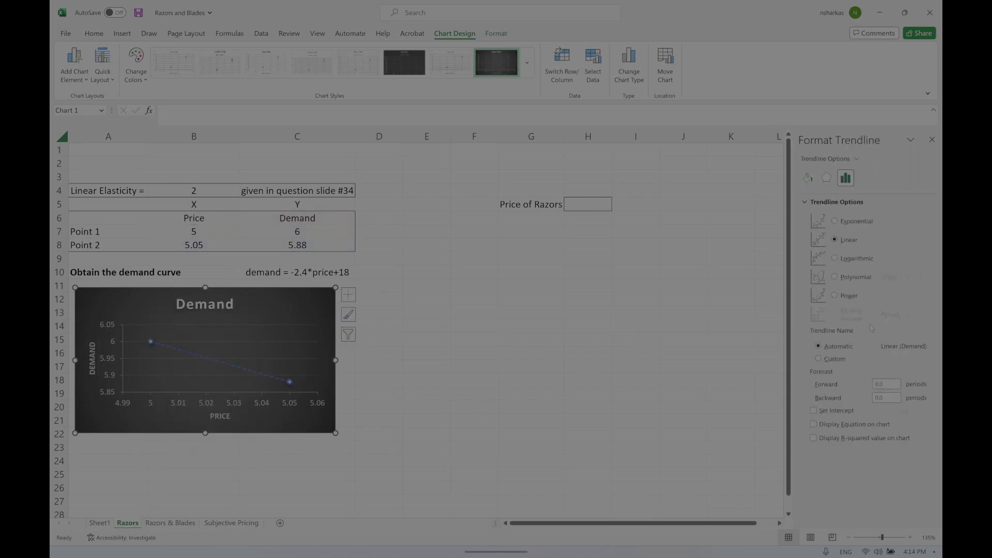
pyautogui.click(813, 424)
pyautogui.click(275, 390)
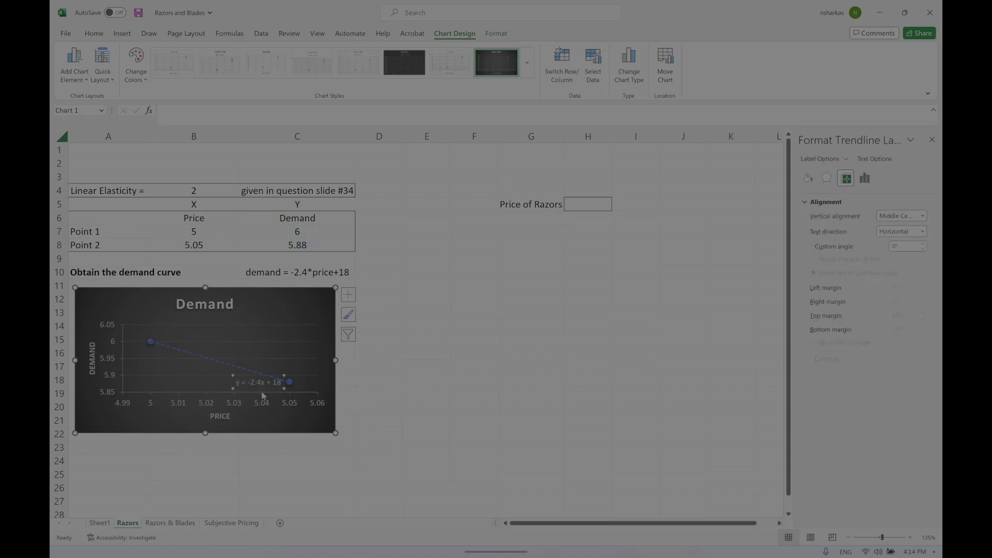
pyautogui.moveTo(257, 387); pyautogui.dragTo(283, 316)
# Centre the ?? placeholder in cell I5 next to the price cell.
pyautogui.click(537, 230)
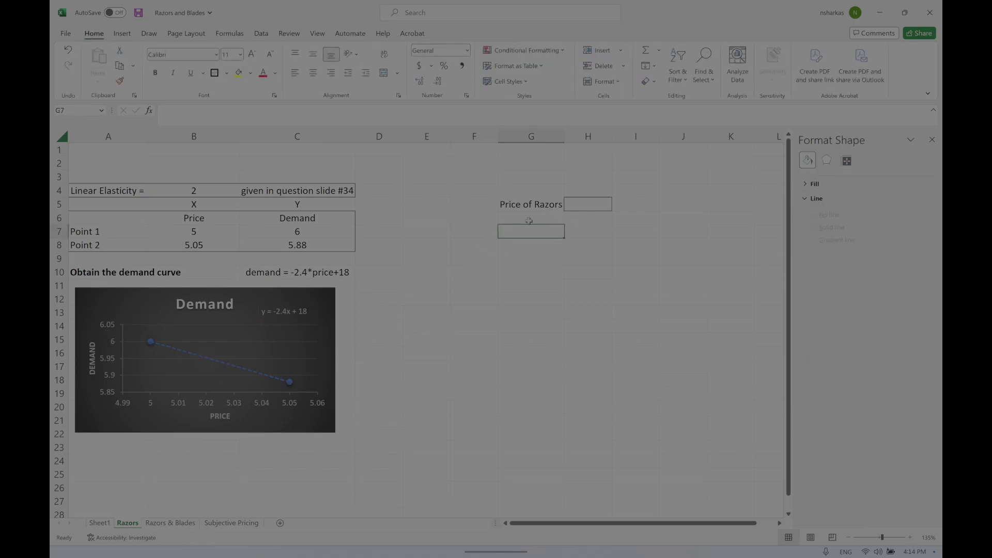
pyautogui.click(529, 222)
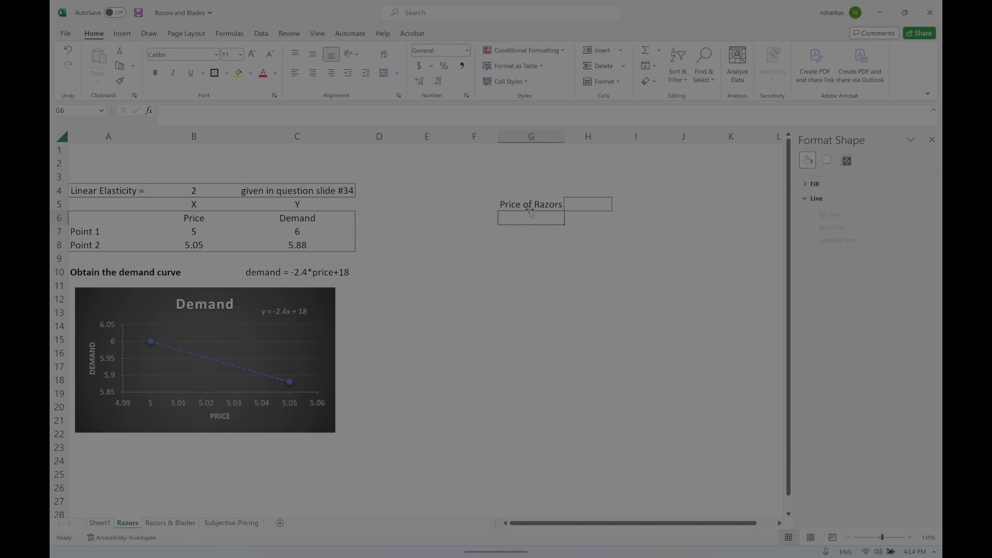
pyautogui.click(590, 203)
pyautogui.click(649, 200)
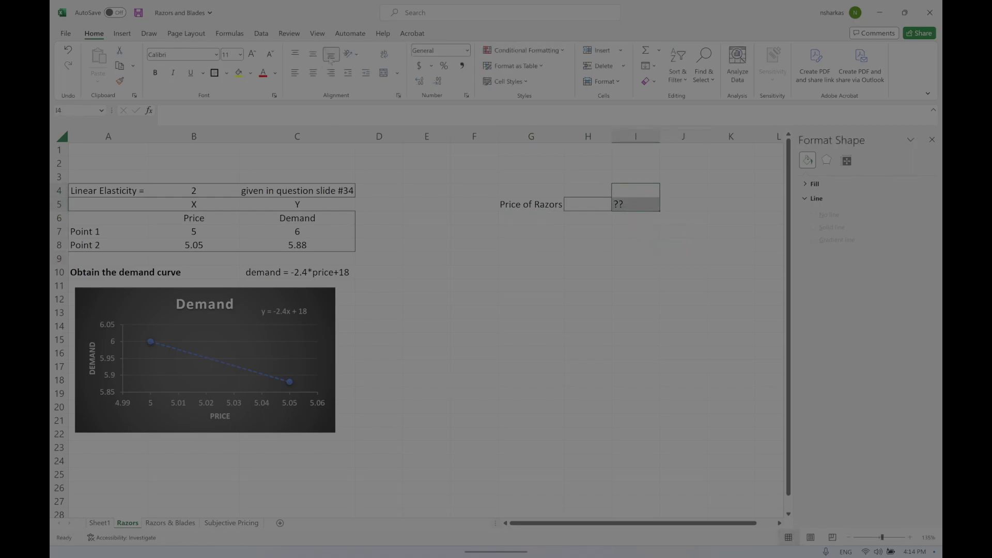
pyautogui.click(313, 72)
# Enter the label Demand in cell G6 under Price of Razors.
pyautogui.click(522, 219)
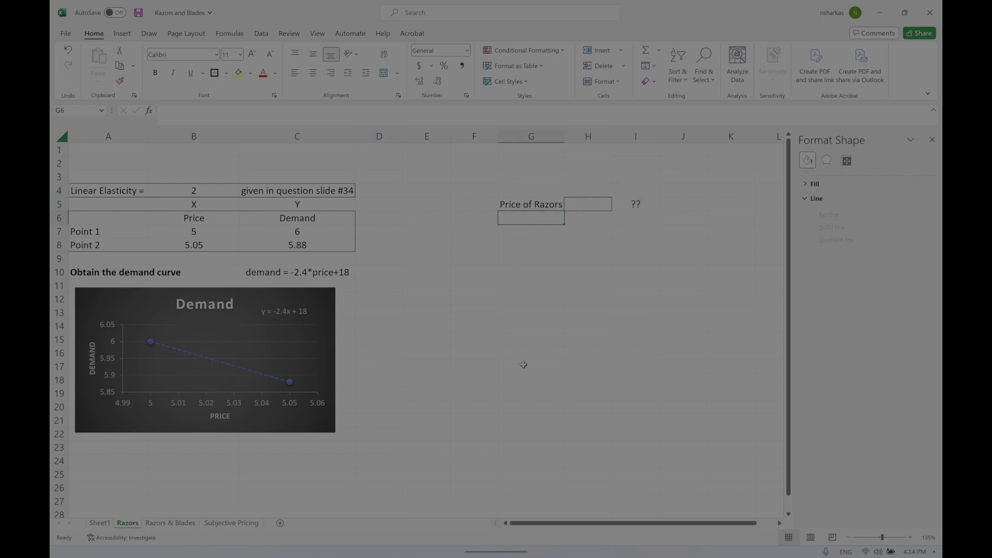
pyautogui.write('Demand')
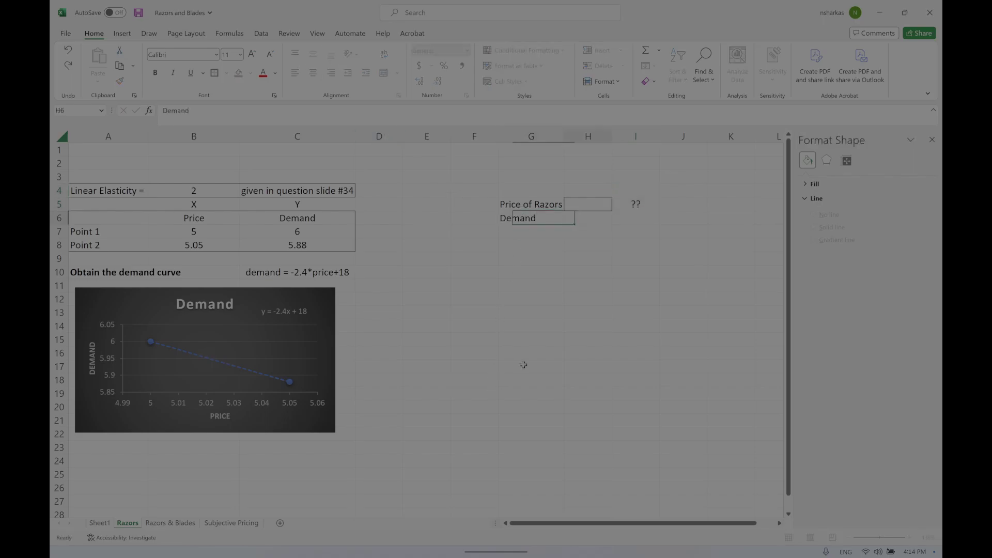
pyautogui.press('Tab')
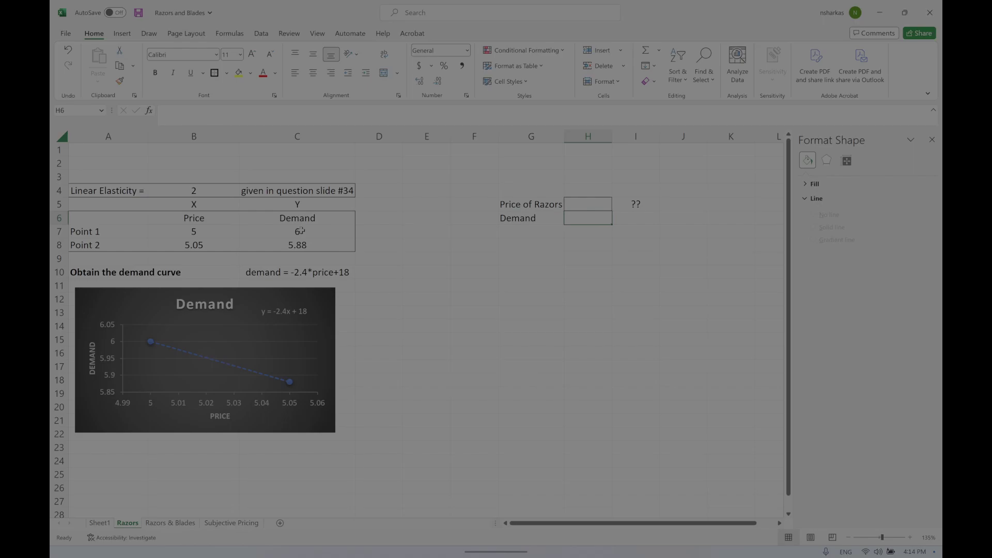
pyautogui.click(302, 269)
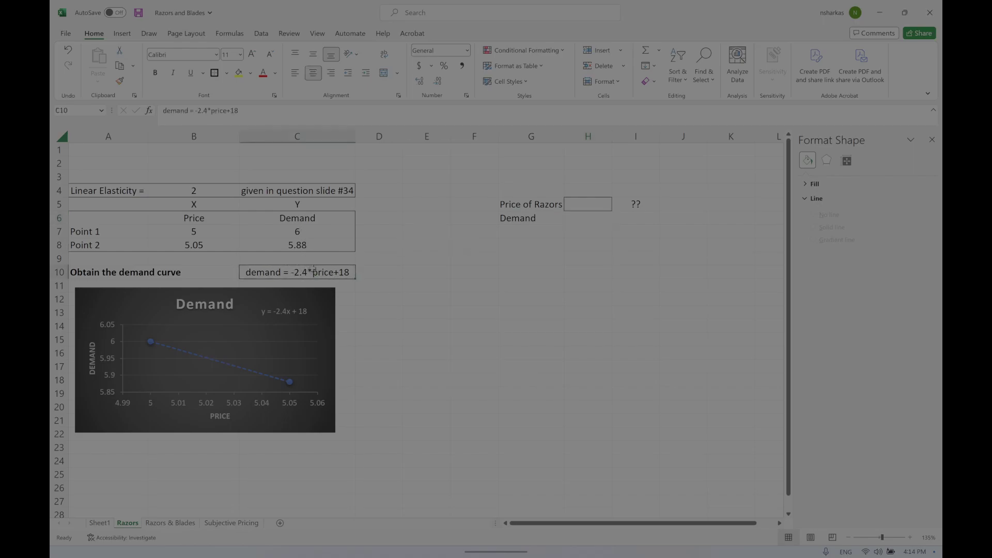
pyautogui.click(591, 218)
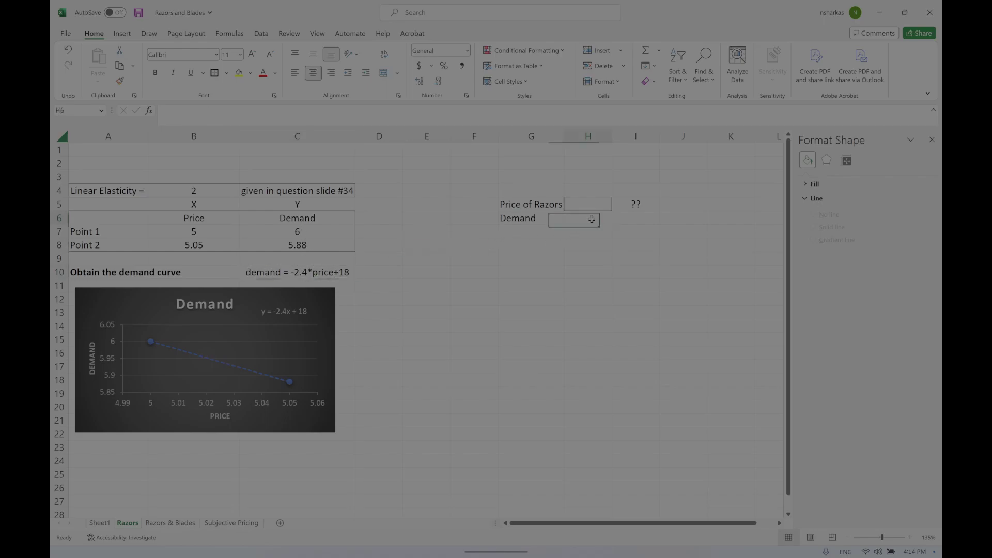
pyautogui.click(688, 203)
# Type the note 'the question asks about the profit-maximizing price of razors' in J5.
pyautogui.write('the question asks ab')
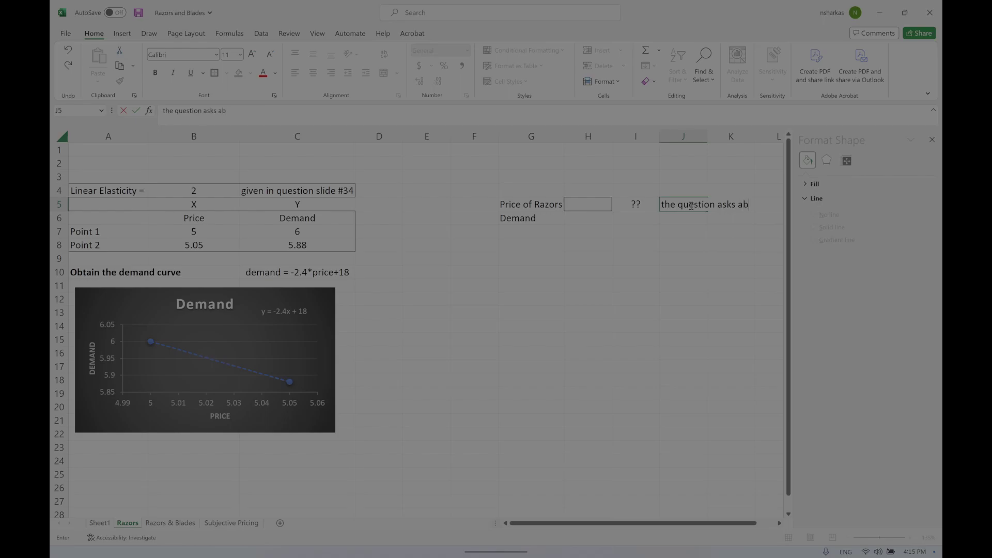
pyautogui.write('out the ')
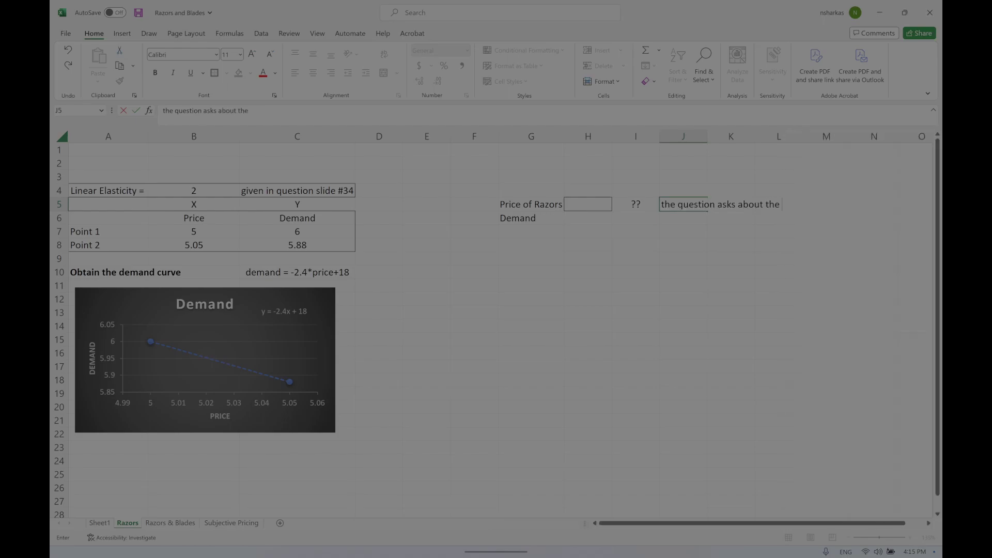
pyautogui.write('pr')
pyautogui.press('BackSpace')
pyautogui.press('BackSpace')
pyautogui.write('ofit-maximizing price of')
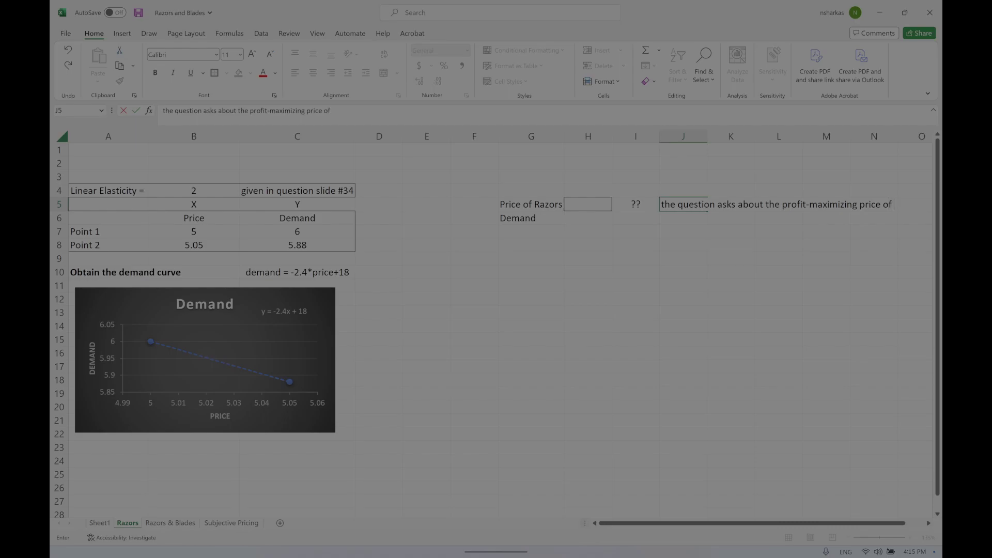
pyautogui.write(' razors?')
pyautogui.click(826, 272)
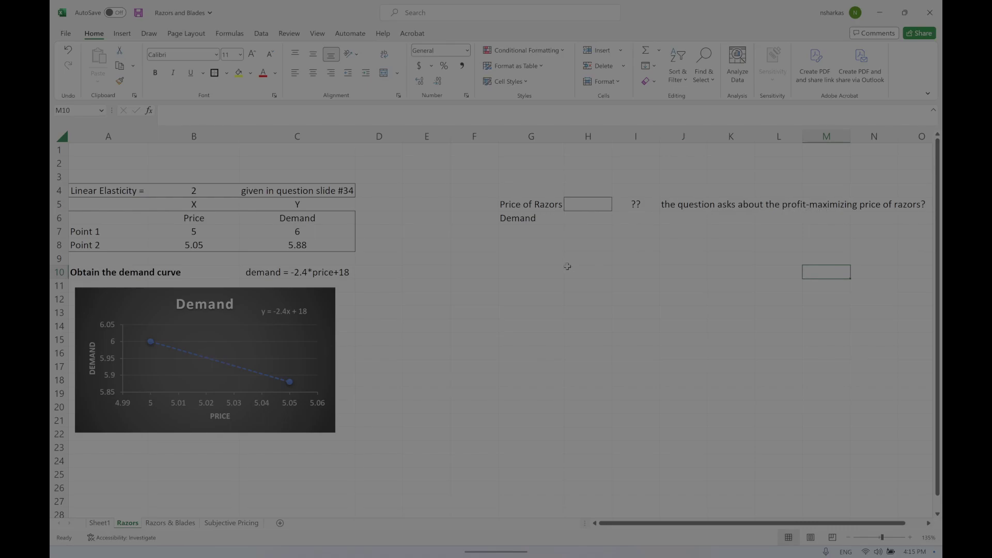
# Edit the J5 note to delete the word 'profit-maximizing'.
pyautogui.click(672, 206)
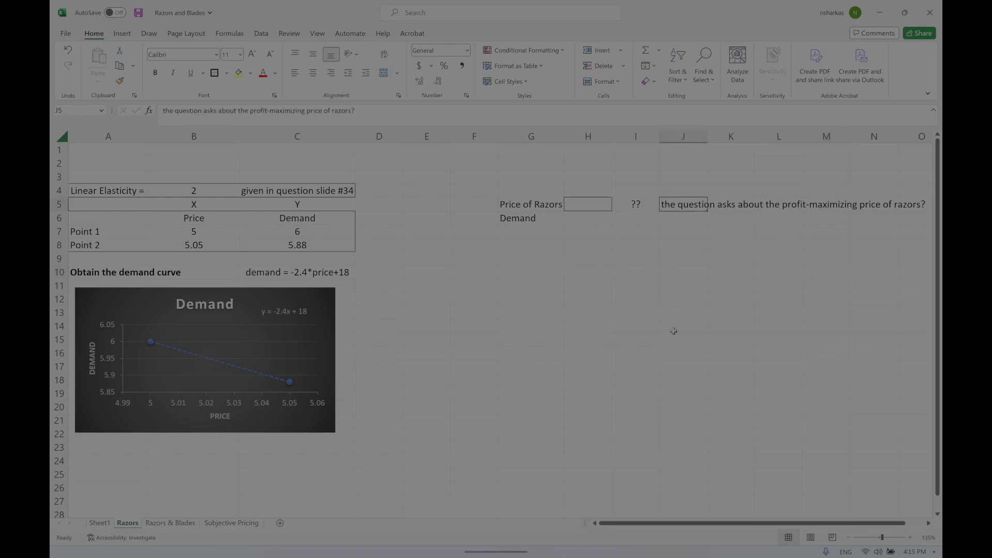
pyautogui.doubleClick(694, 205)
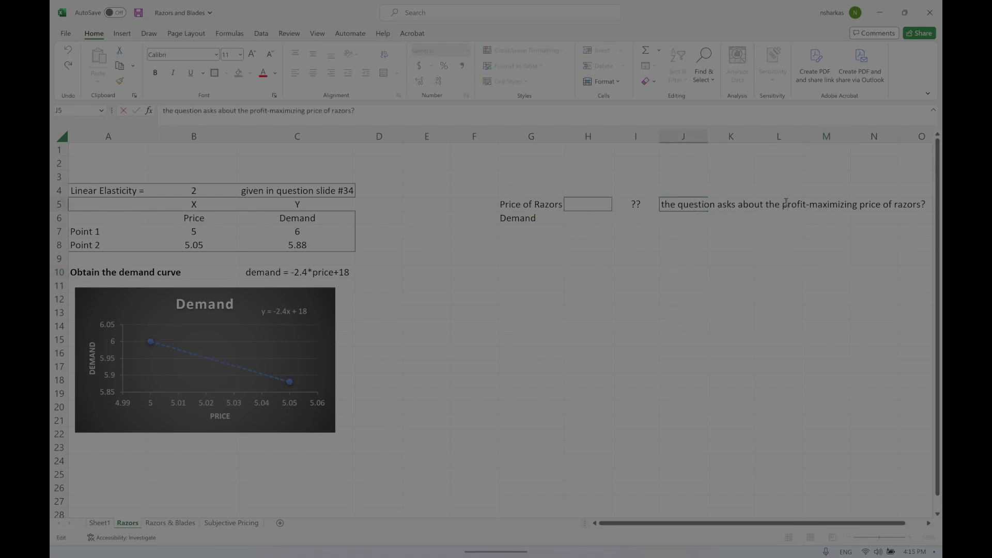
pyautogui.moveTo(784, 201); pyautogui.dragTo(859, 213)
pyautogui.press('Delete')
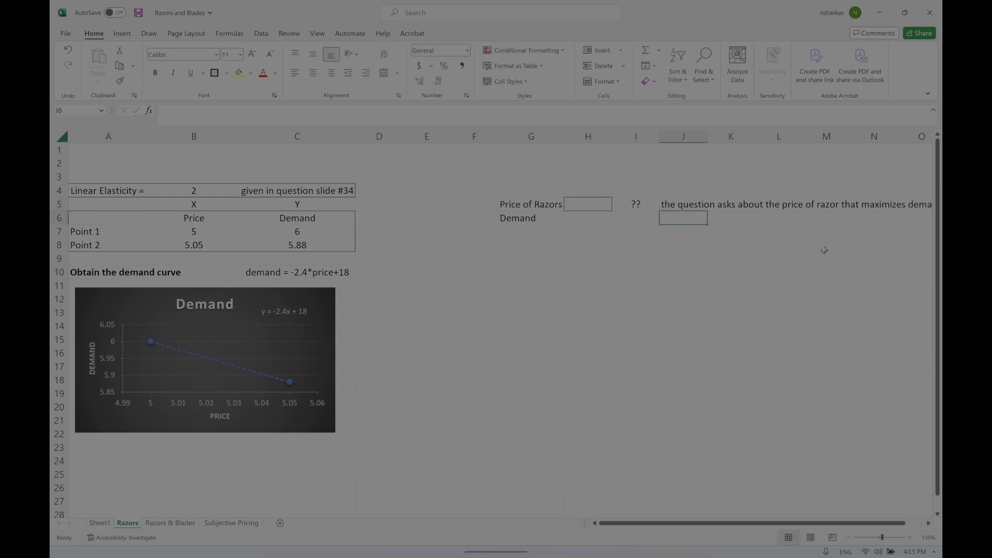
pyautogui.click(581, 219)
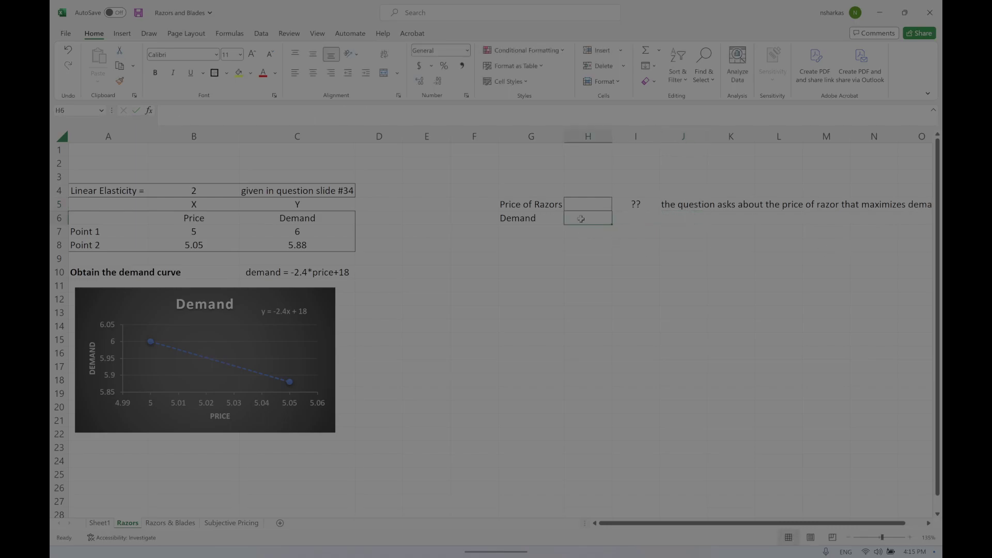
pyautogui.click(670, 217)
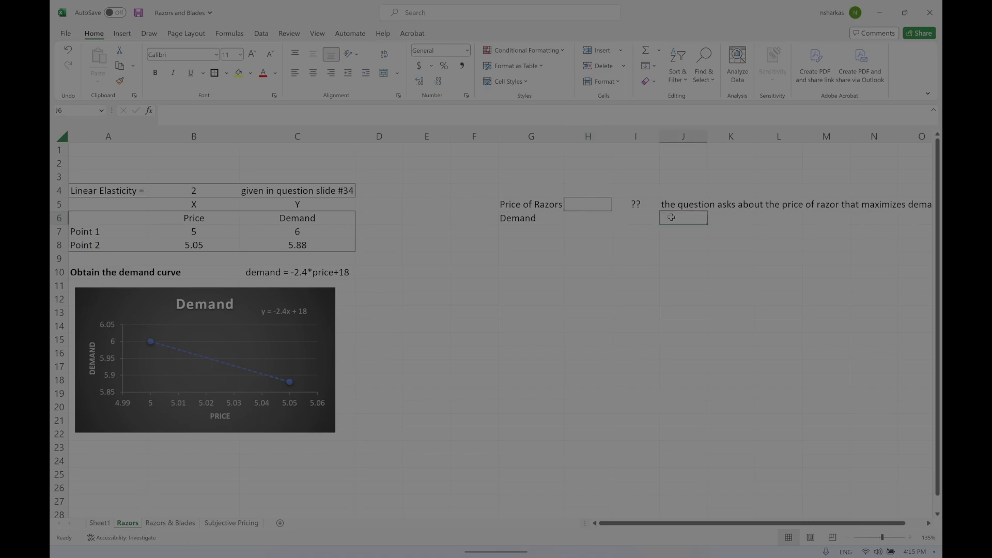
# Type the note 'expressed as a function at all times' in J6 and the label 'UC of a razor' in G7.
pyautogui.write('it')
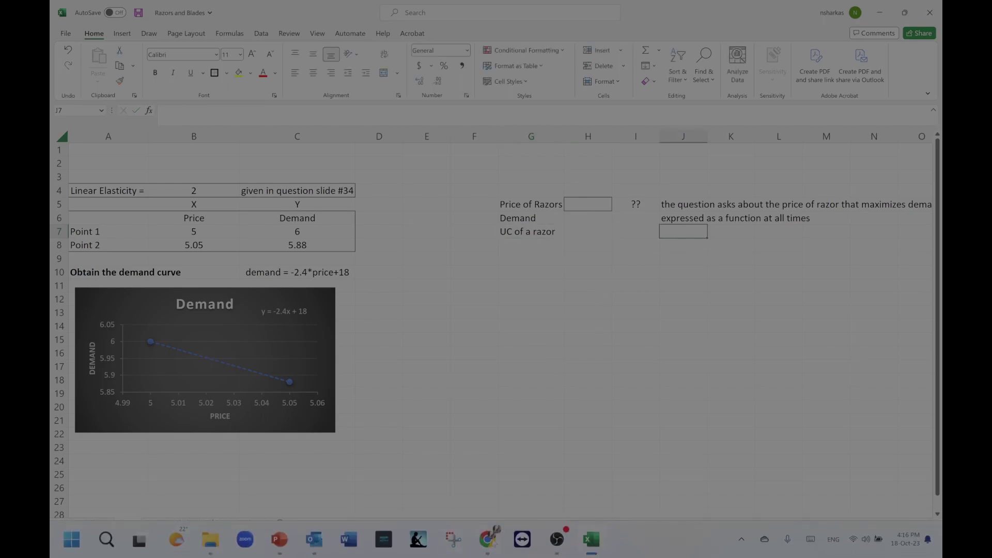
# Highlight the slide 34 sentence stating the $2.00 variable cost of a razor.
pyautogui.click(279, 539)
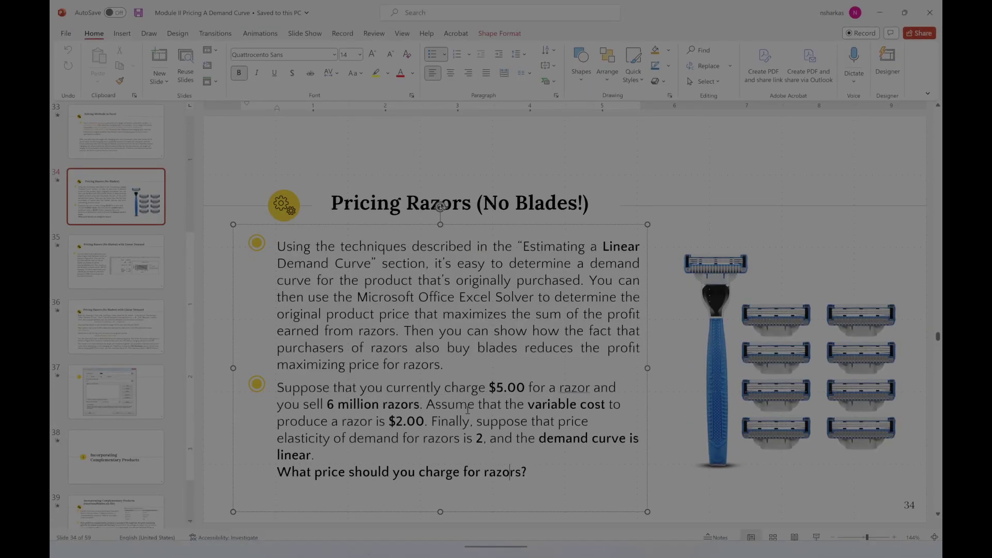
pyautogui.moveTo(527, 405); pyautogui.dragTo(424, 421)
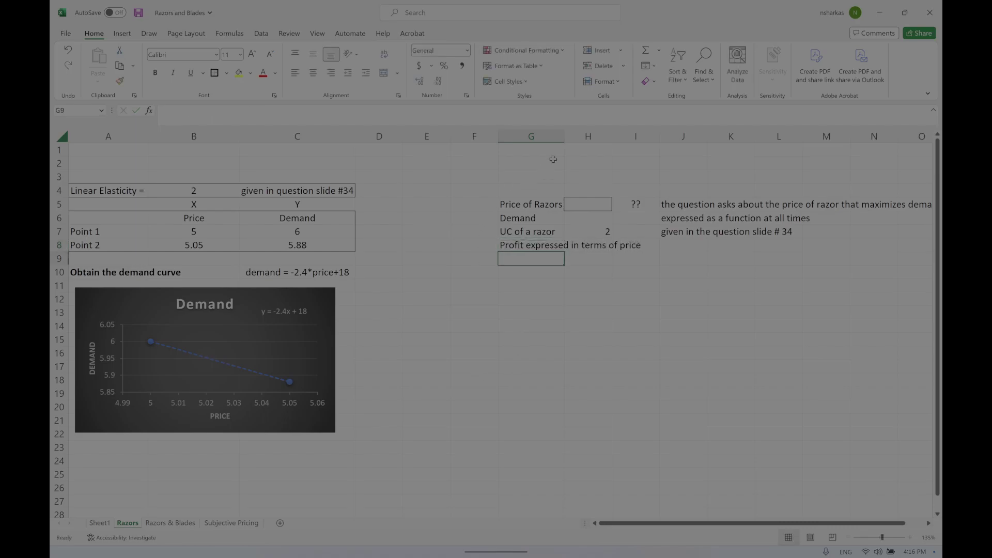
# Fit column G to the profit-in-terms-of-price label and move to J8 for the objective-function note.
pyautogui.doubleClick(564, 135)
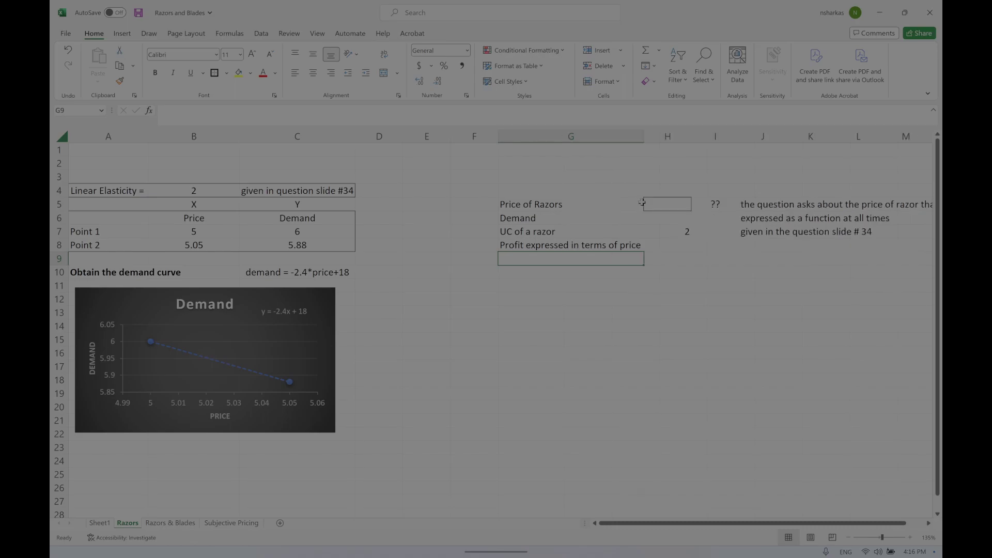
pyautogui.click(658, 245)
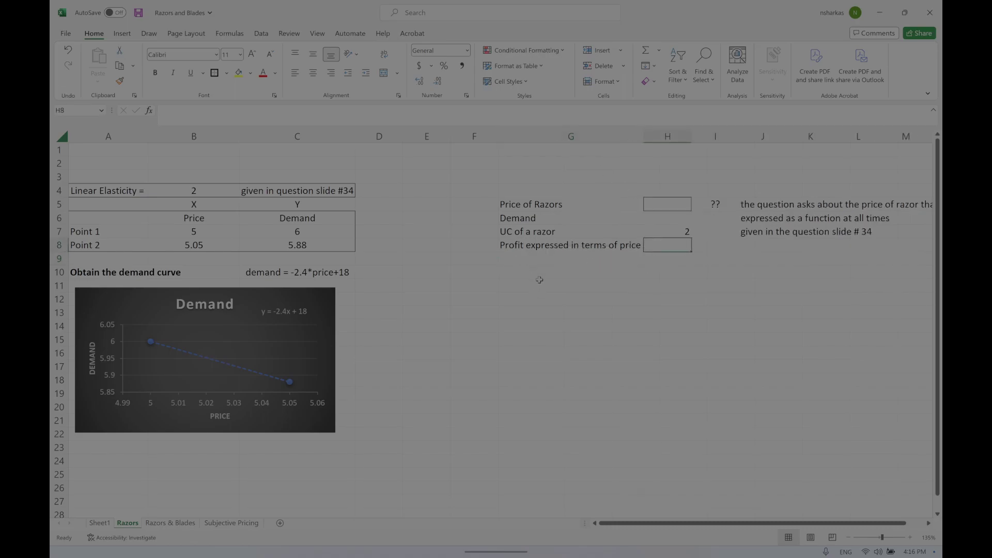
pyautogui.click(748, 244)
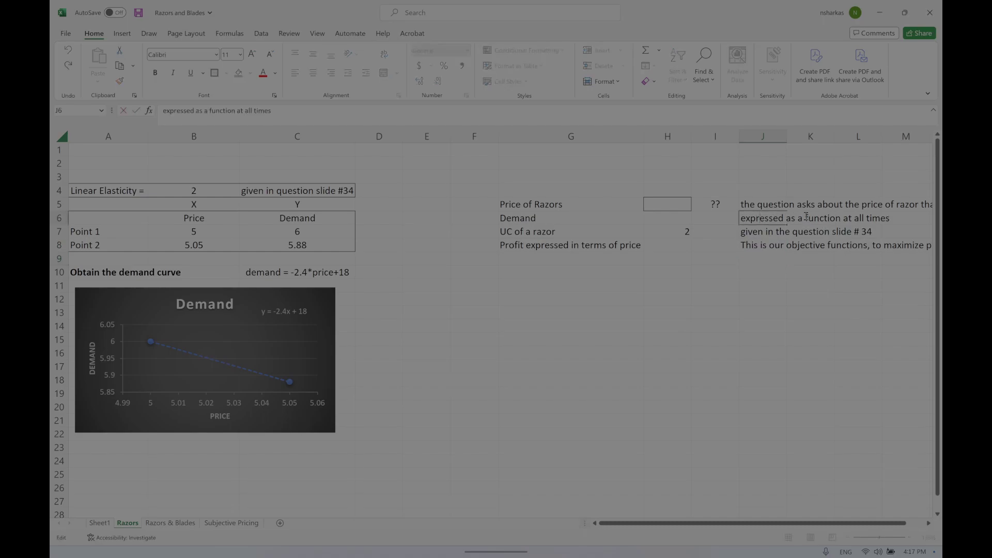
# Insert the word 'demand' at the start of the J6 note.
pyautogui.click(742, 222)
pyautogui.write('Dema')
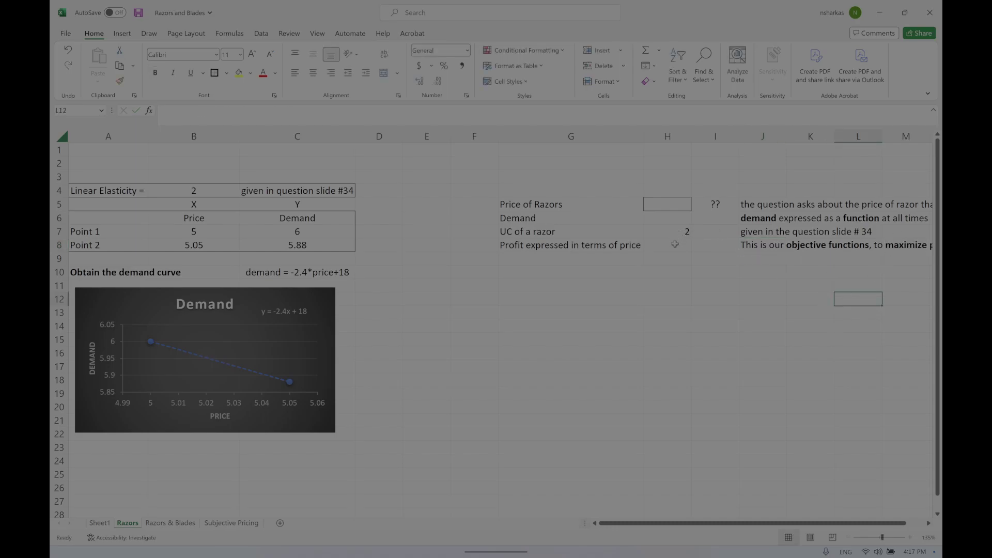
pyautogui.click(675, 243)
# Centre the values in column H.
pyautogui.click(674, 138)
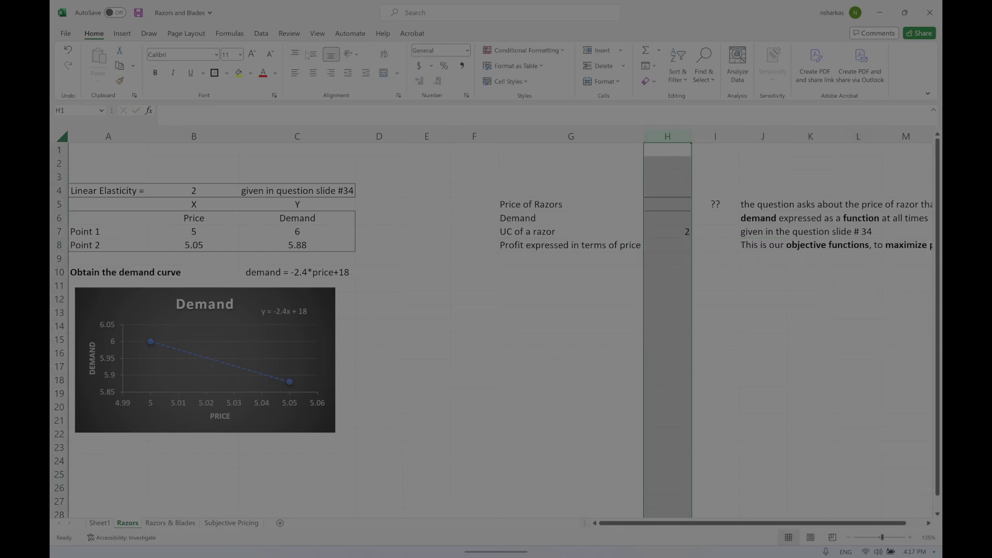
pyautogui.click(313, 72)
pyautogui.click(674, 246)
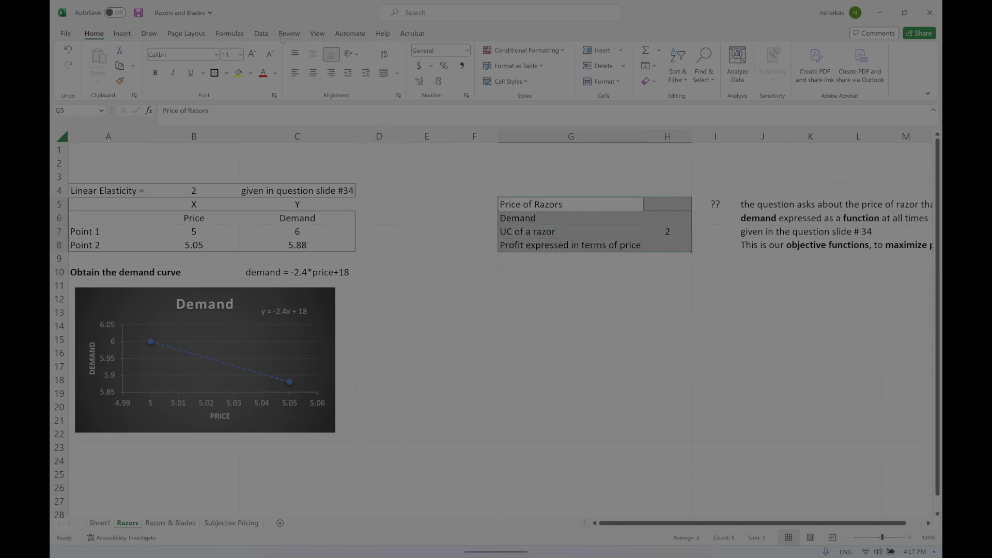
# Relabel G5 'Price Razor' and name the price cell H5 PriceRazor.
pyautogui.click(666, 205)
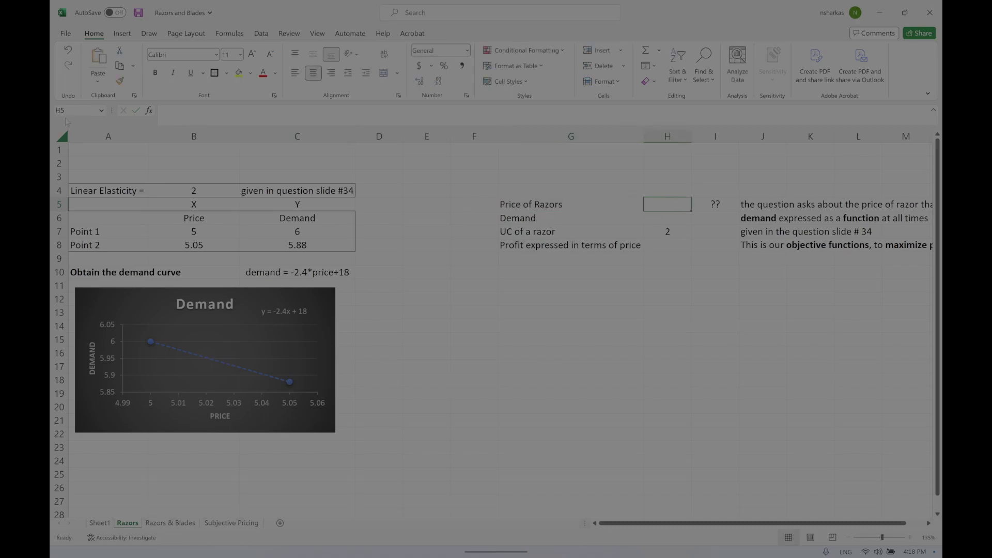
pyautogui.click(75, 111)
pyautogui.hotkey('ctrl', 'v')
pyautogui.press('Return')
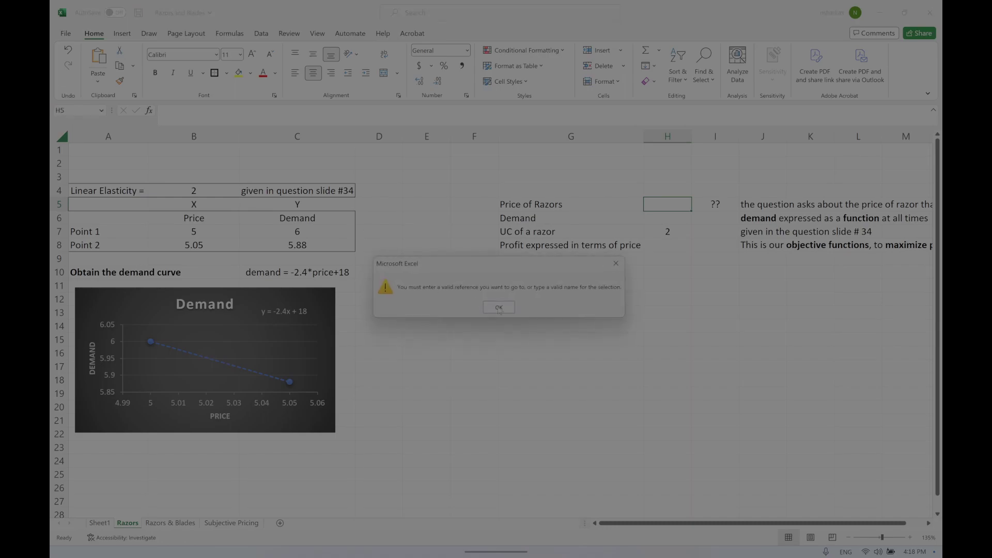
pyautogui.click(499, 308)
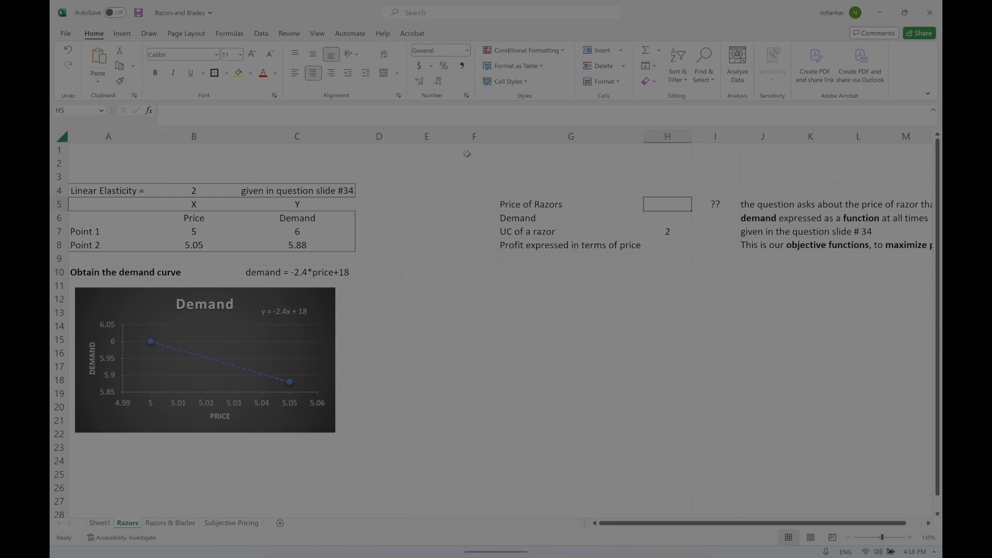
pyautogui.click(541, 198)
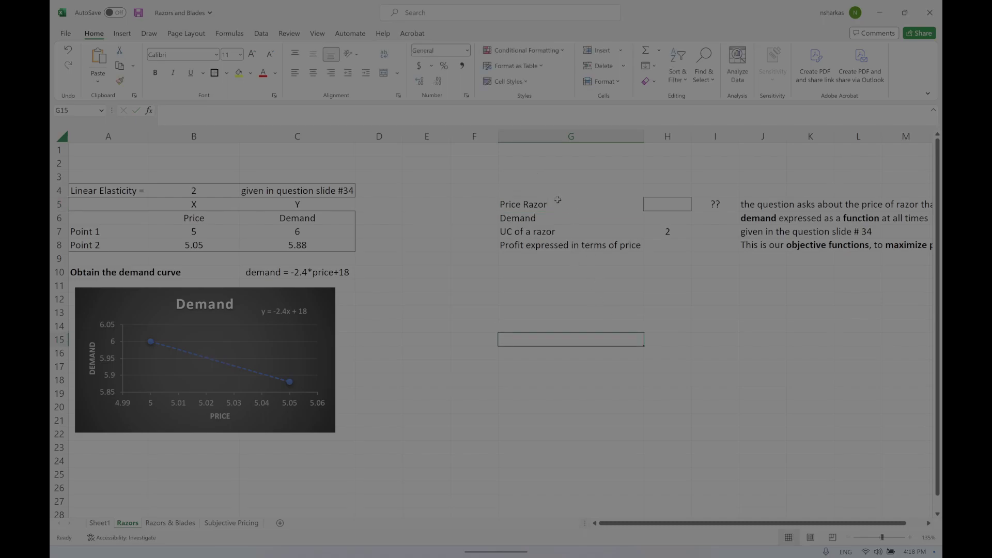
pyautogui.moveTo(554, 202); pyautogui.dragTo(493, 207)
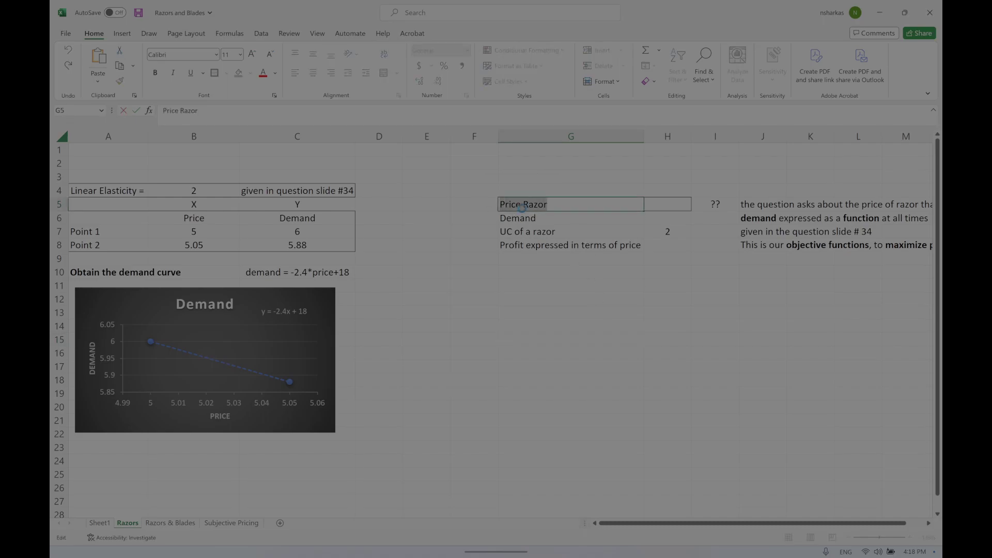
pyautogui.click(655, 205)
pyautogui.click(63, 109)
pyautogui.hotkey('ctrl', 'v')
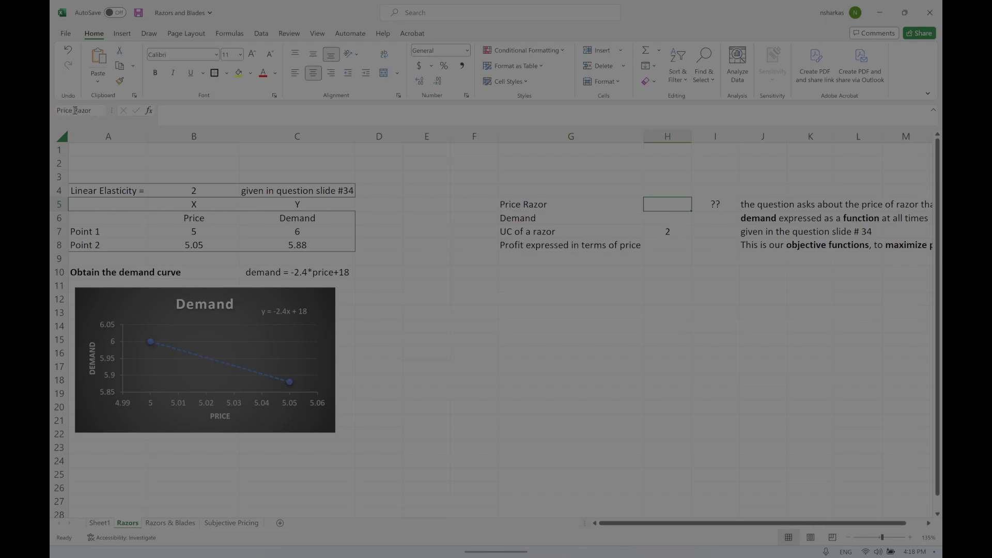
pyautogui.press('BackSpace')
pyautogui.press('Return')
# Relabel G6 'Demand_Razor', give H6 the name Demand_Razor, and verify both cell names.
pyautogui.click(658, 220)
pyautogui.moveTo(514, 222); pyautogui.dragTo(668, 231)
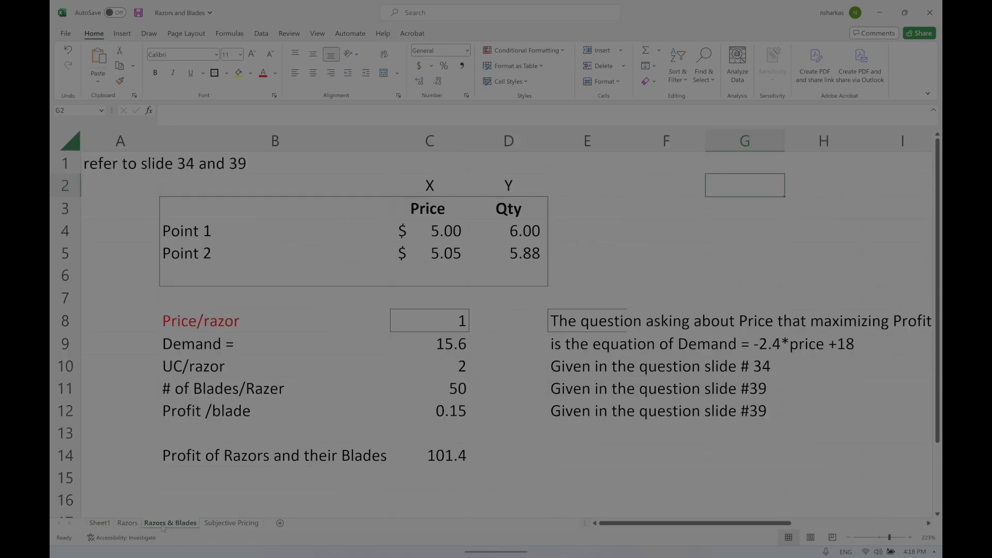
pyautogui.click(127, 522)
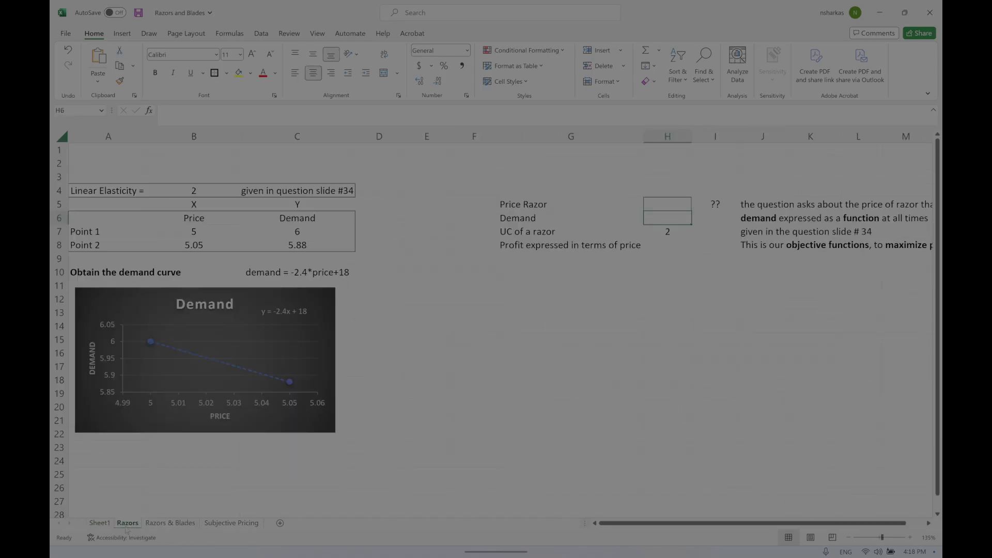
pyautogui.doubleClick(563, 219)
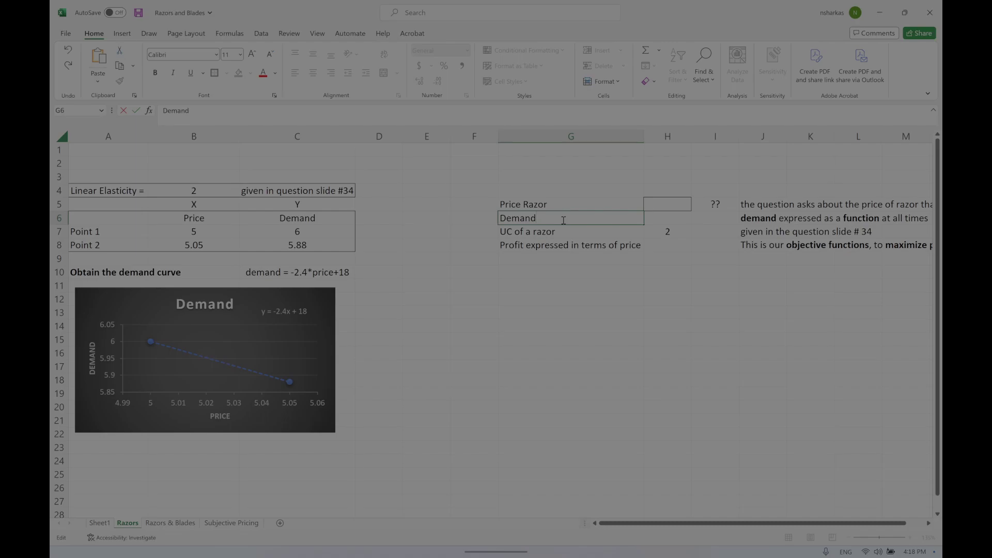
pyautogui.write('_Ra')
pyautogui.click(623, 294)
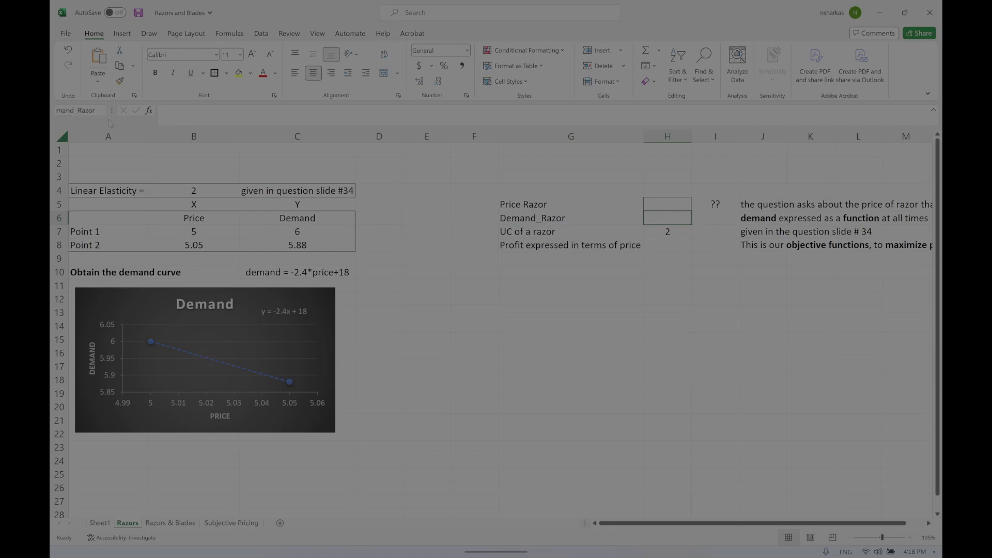
pyautogui.press('Return')
pyautogui.click(682, 204)
pyautogui.click(670, 216)
# Name H7 and H8 from their left-column labels in G7:G8 using Create from Selection.
pyautogui.moveTo(607, 231); pyautogui.dragTo(648, 245)
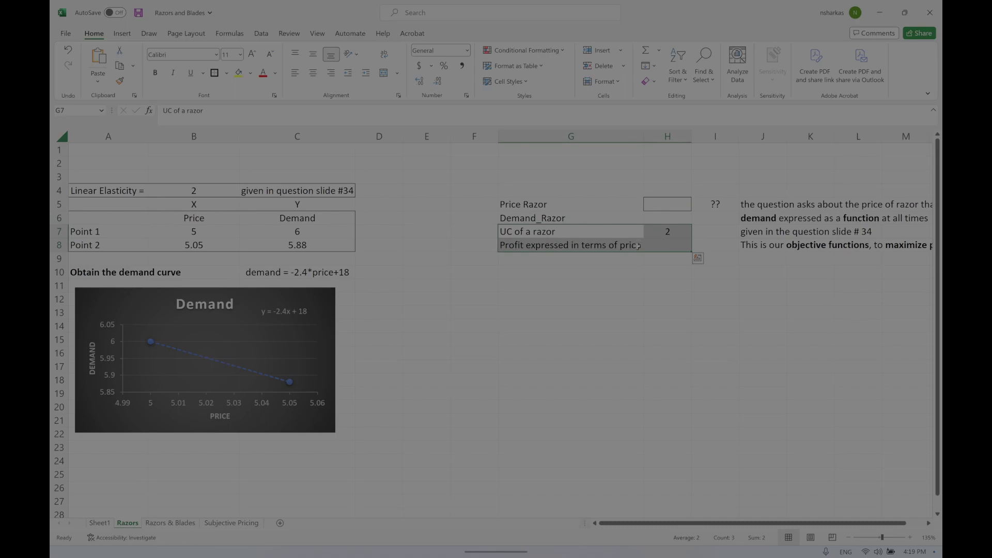
pyautogui.click(234, 37)
pyautogui.click(416, 81)
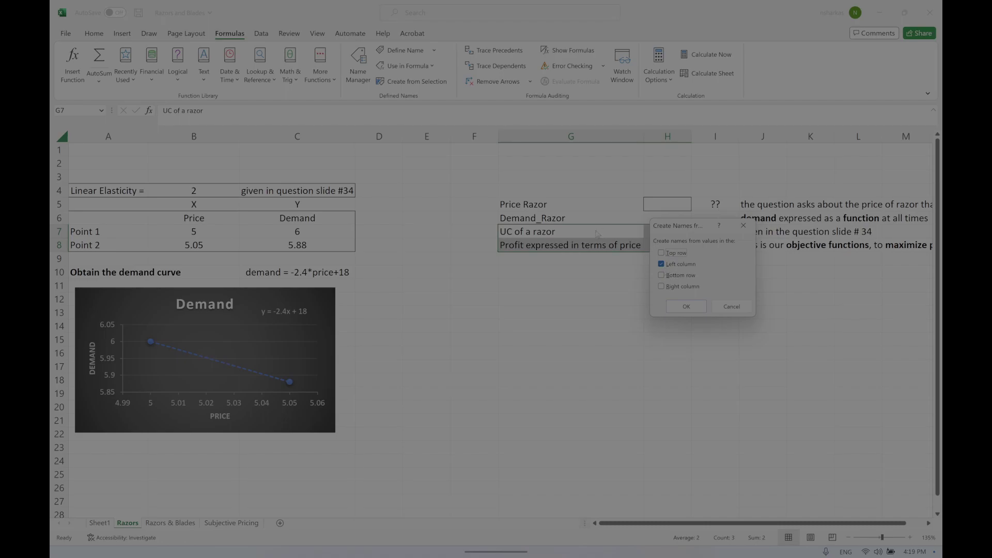
pyautogui.click(686, 307)
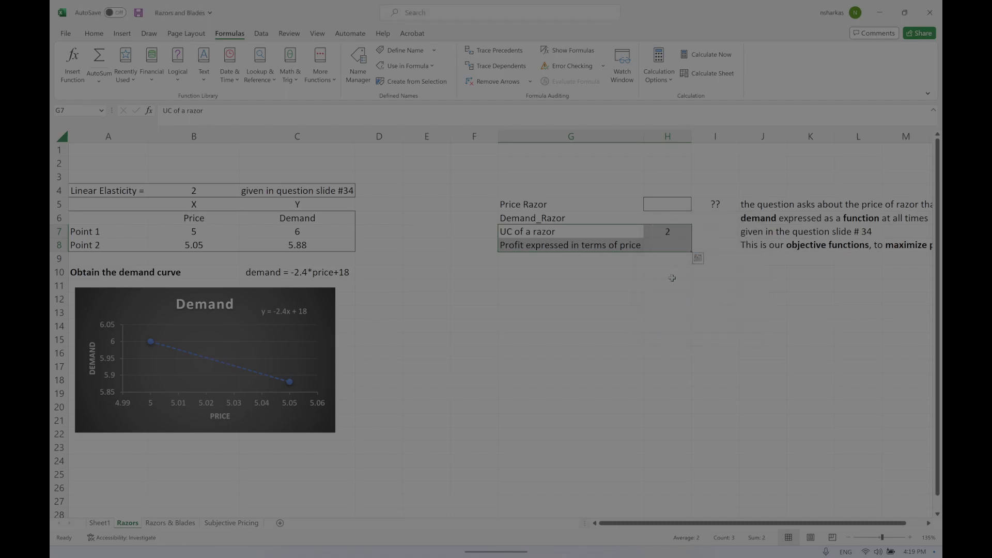
pyautogui.click(672, 245)
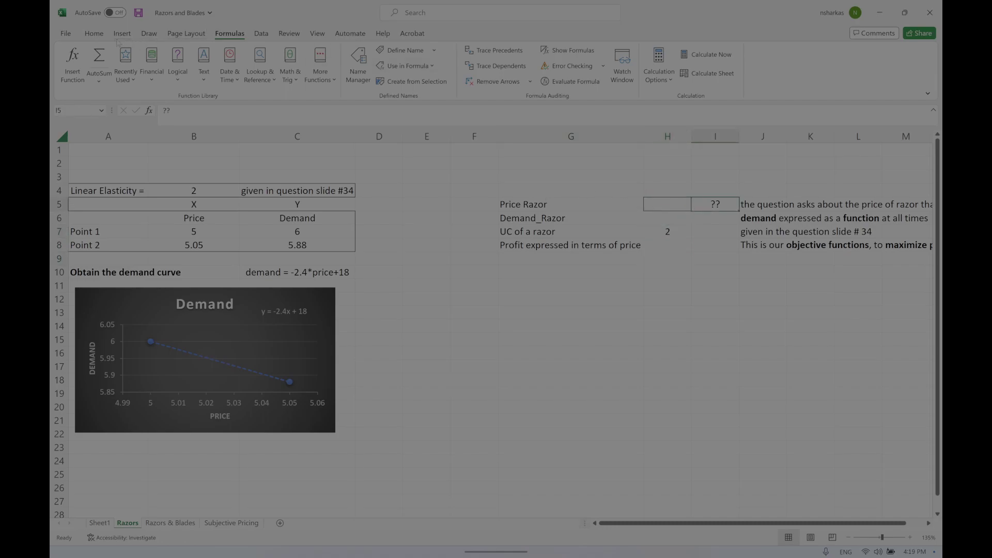
# Colour the ?? in I5 red.
pyautogui.click(94, 33)
pyautogui.click(263, 72)
pyautogui.click(656, 219)
pyautogui.write('=')
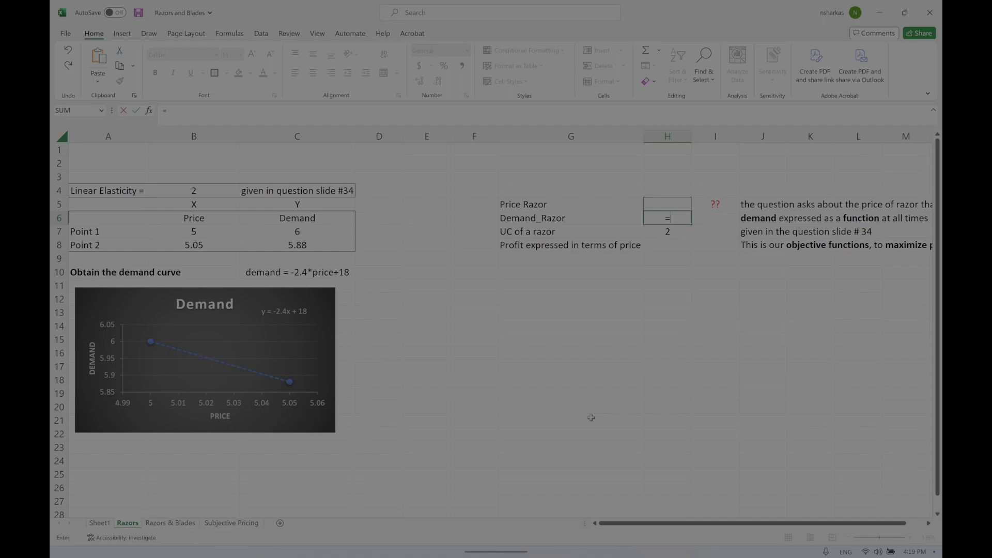
pyautogui.press('Escape')
# Prefix the J5 price note with '(decision variable)'.
pyautogui.click(749, 206)
pyautogui.doubleClick(750, 205)
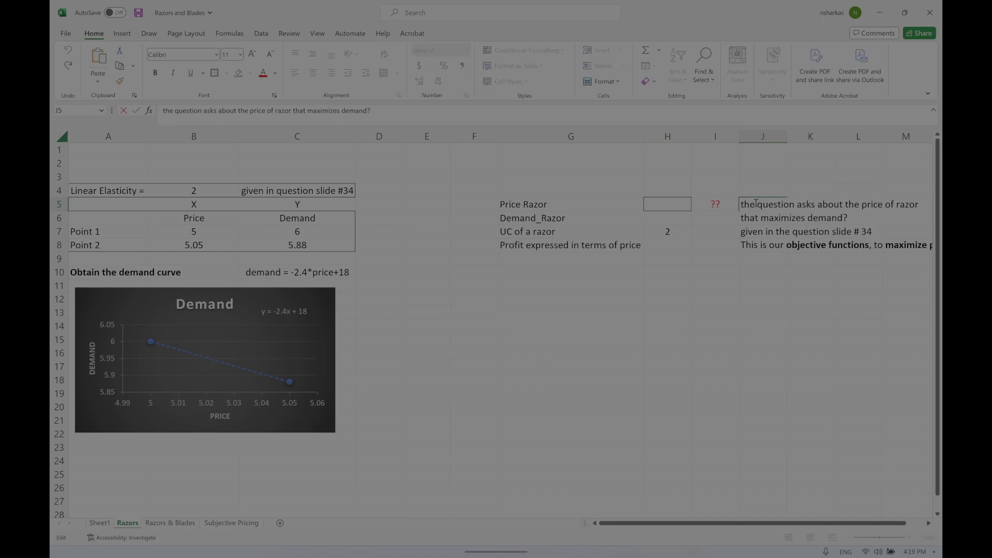
pyautogui.write('(')
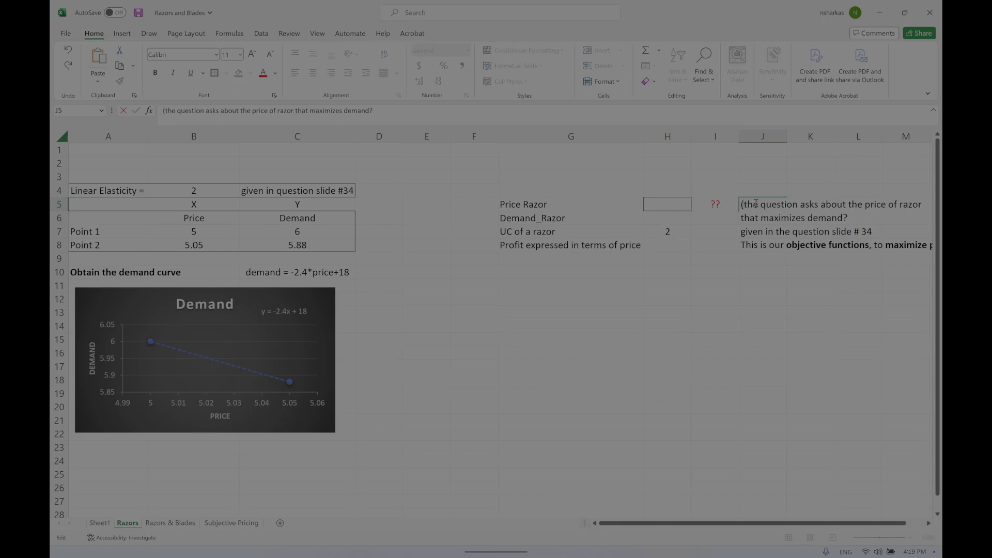
pyautogui.write('decision variable) the question asks about th')
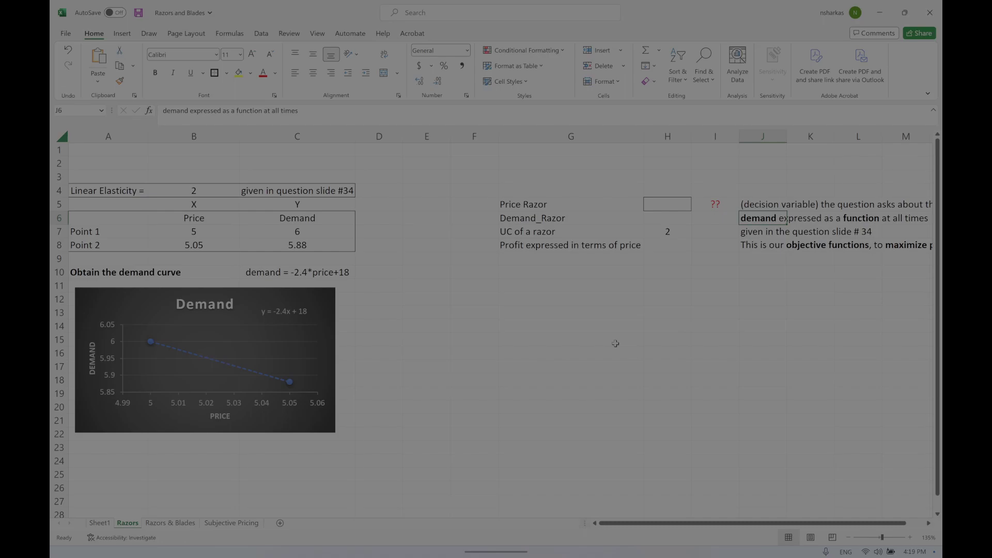
pyautogui.press('Down')
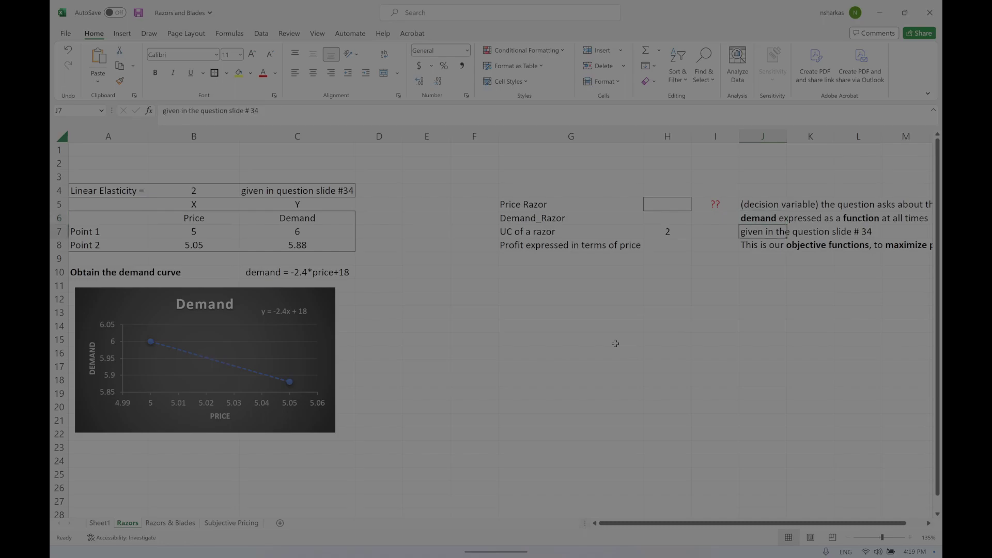
# Enter =Demand_Razor*(PriceRazor-UC_of_a_razor) as the profit formula in H8, giving -36.
pyautogui.click(663, 224)
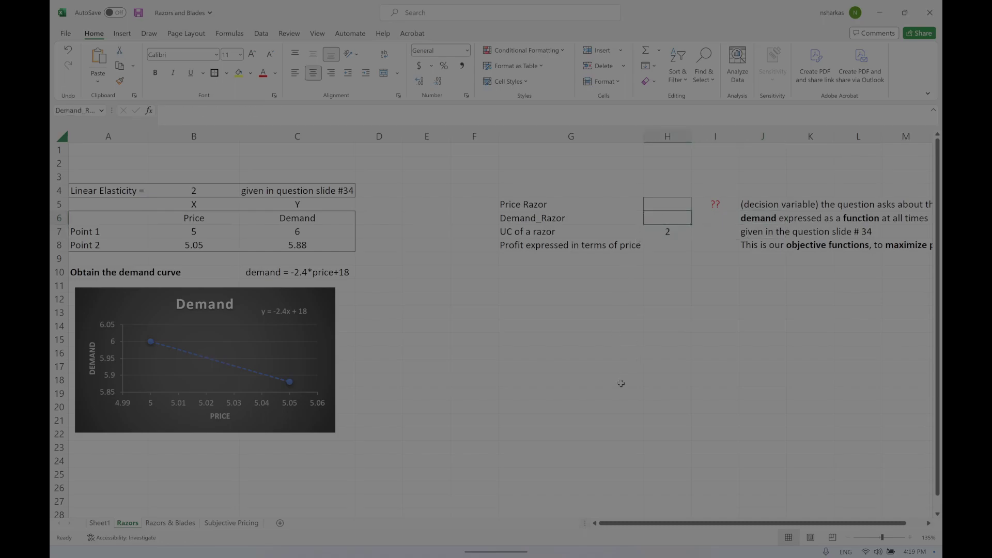
pyautogui.write('=')
pyautogui.write('1')
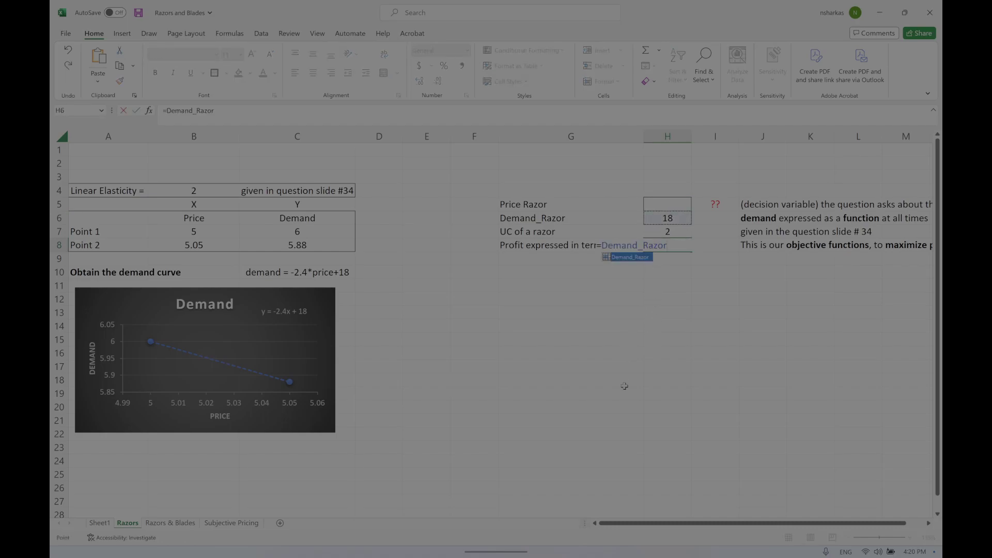
pyautogui.write('*(')
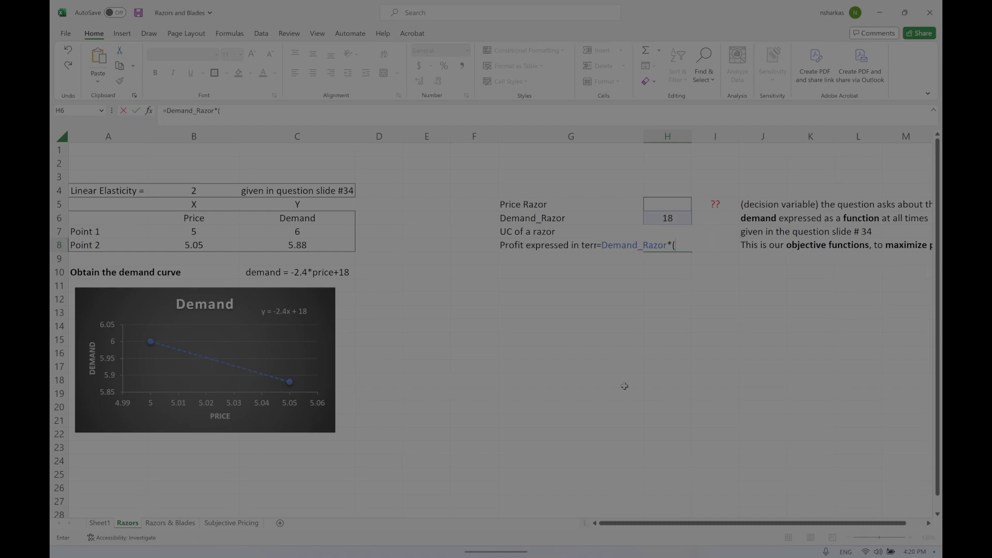
pyautogui.click(660, 204)
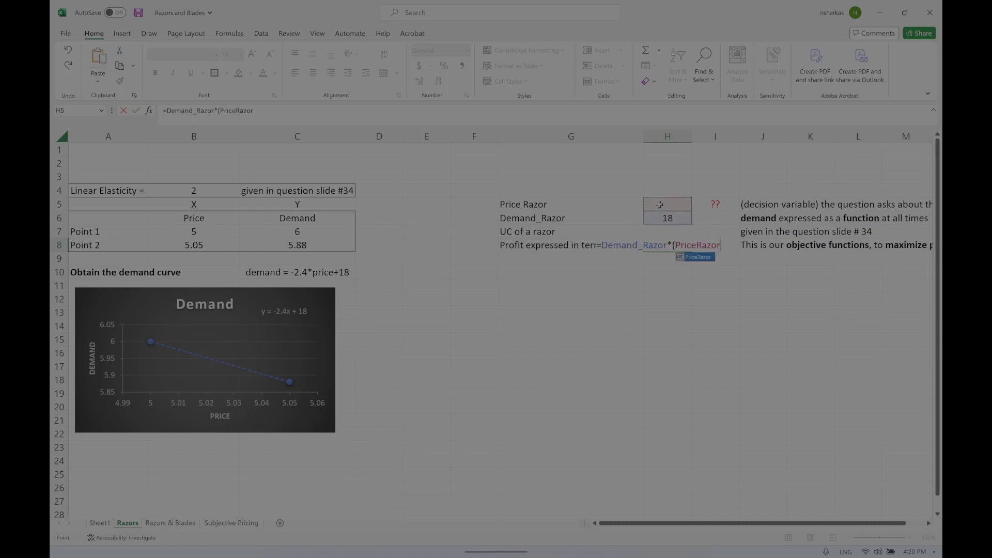
pyautogui.write('-')
pyautogui.click(562, 231)
pyautogui.press('Right')
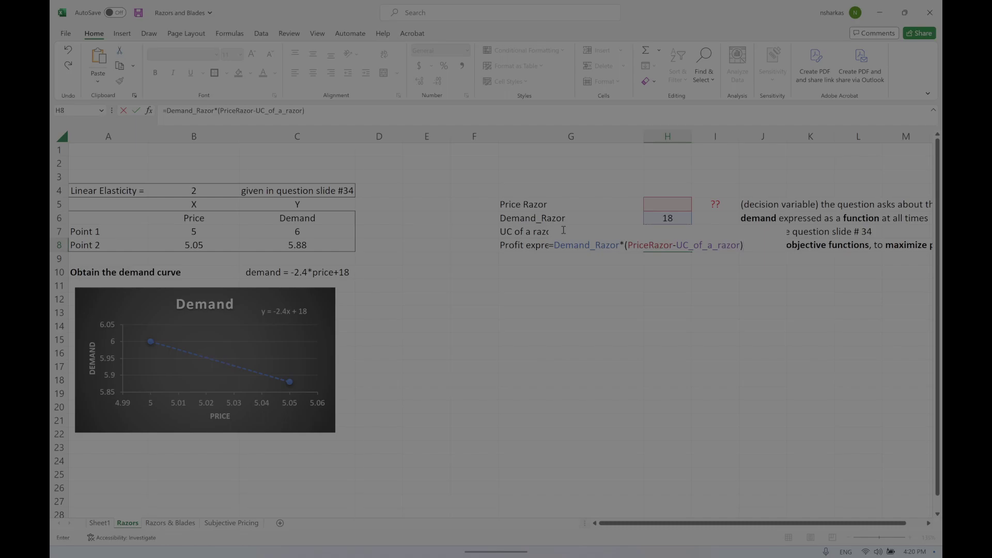
pyautogui.press('Return')
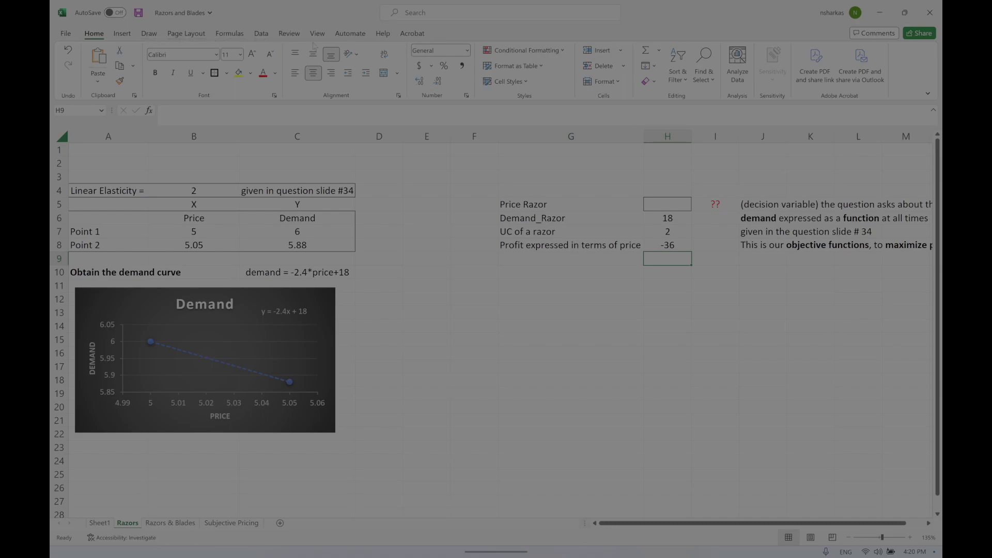
# Bold the demand and profit labels and type 'Note: both demand and profit are expressed as functions' in G10.
pyautogui.click(260, 35)
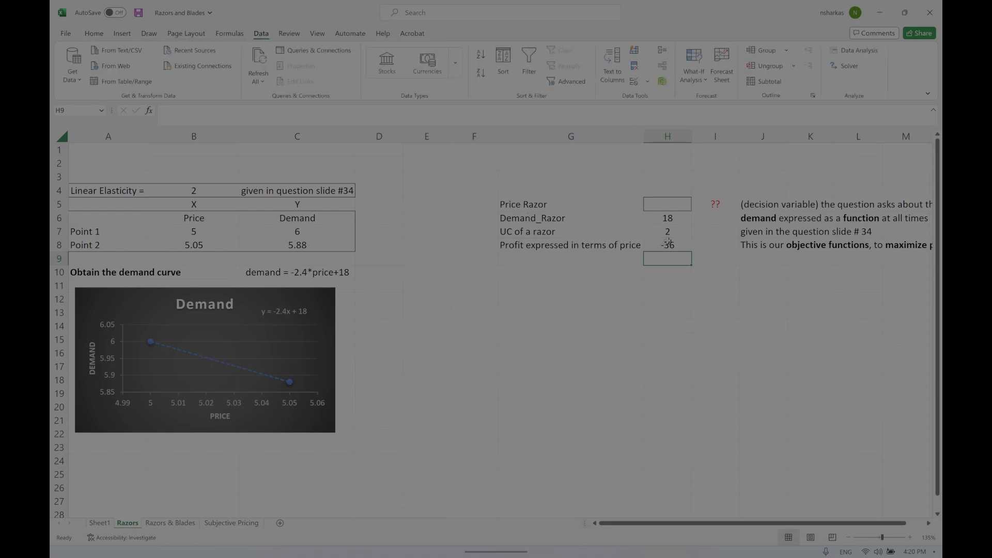
pyautogui.click(567, 217)
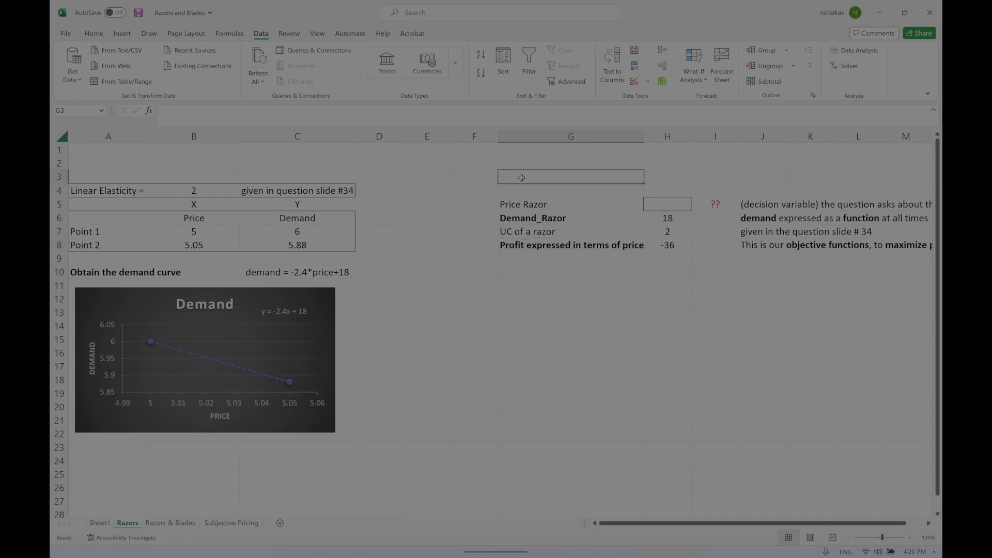
pyautogui.click(520, 272)
pyautogui.write('Note')
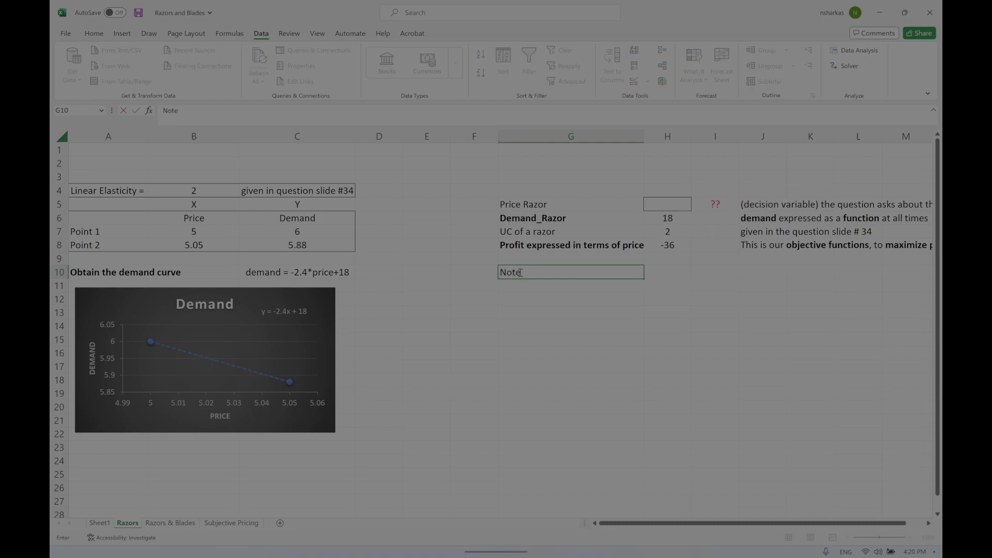
pyautogui.write(': both demand an')
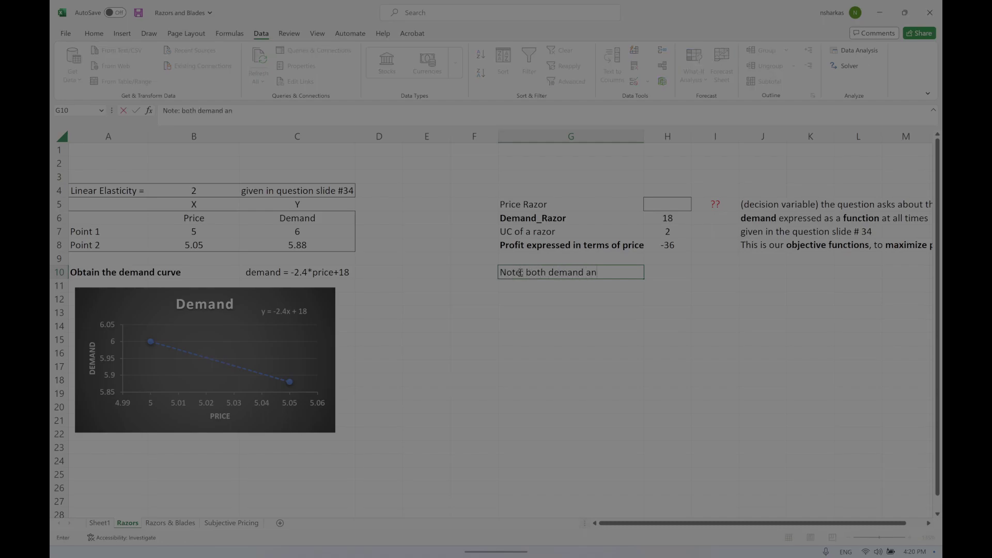
pyautogui.write('d profit are expressed as functions')
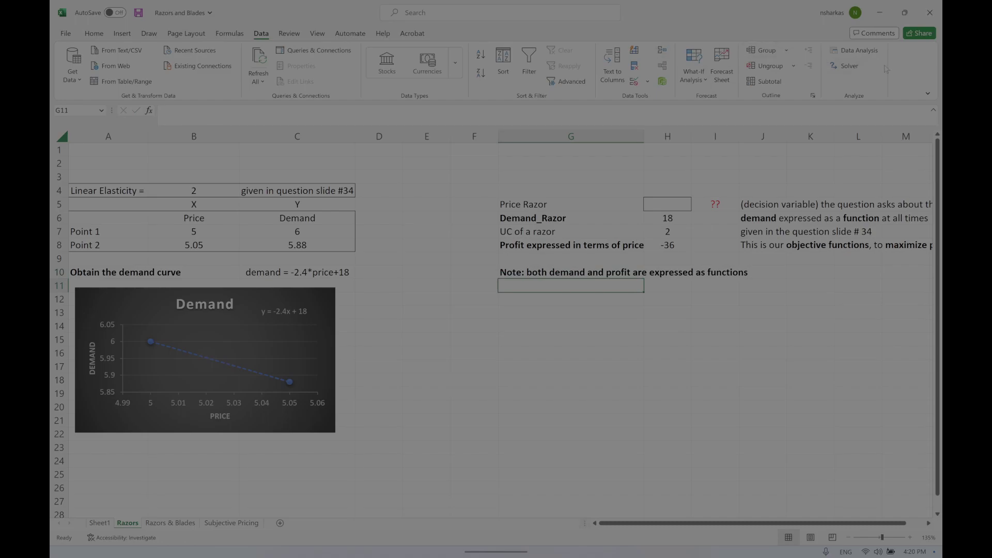
# Set up Solver to maximize the profit cell H8 by changing the price cell H5.
pyautogui.click(847, 65)
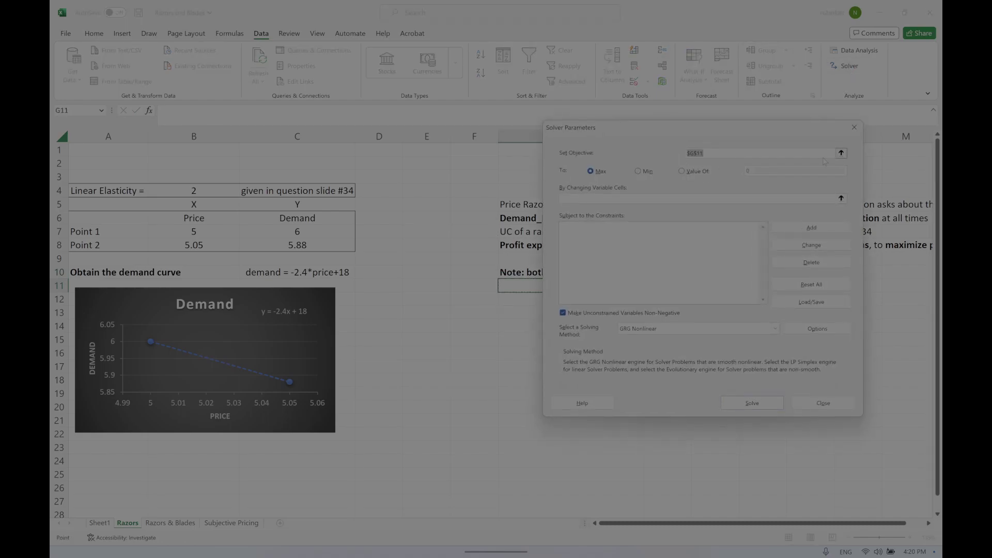
pyautogui.click(844, 153)
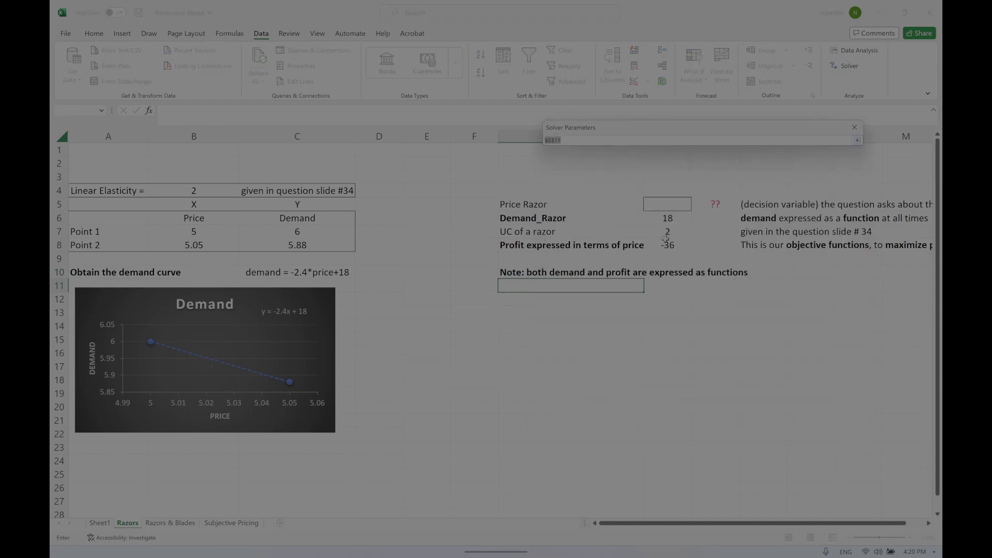
pyautogui.click(690, 241)
pyautogui.click(857, 140)
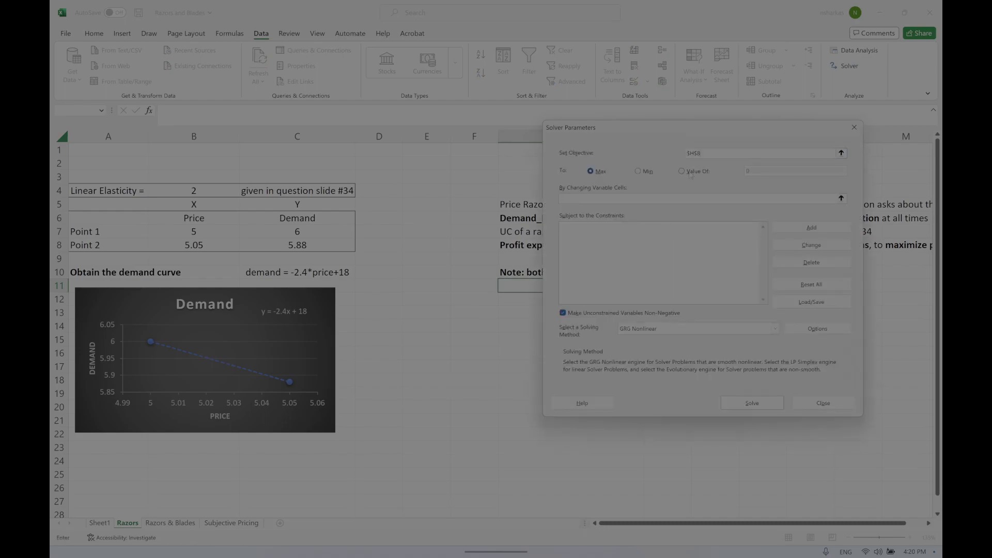
pyautogui.click(841, 199)
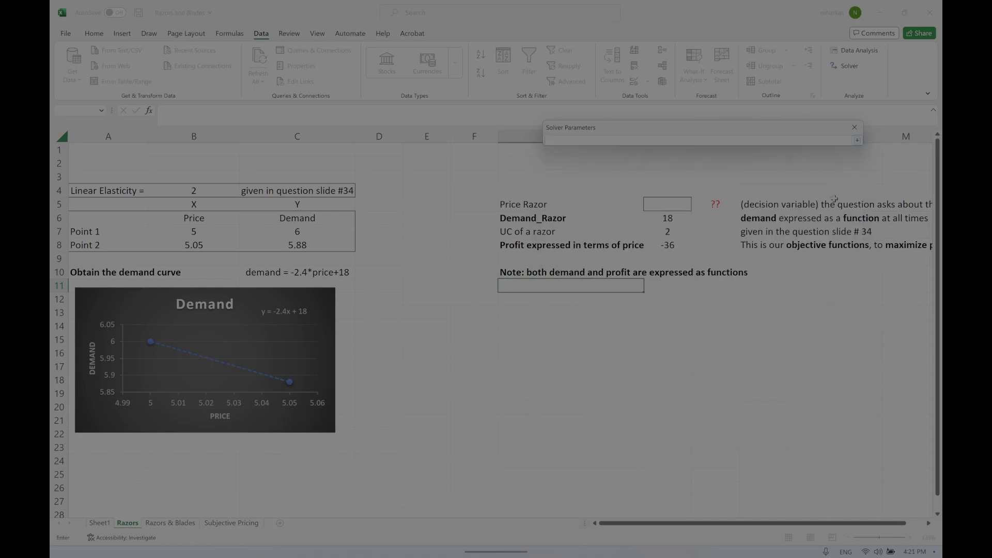
pyautogui.click(682, 204)
pyautogui.press('Return')
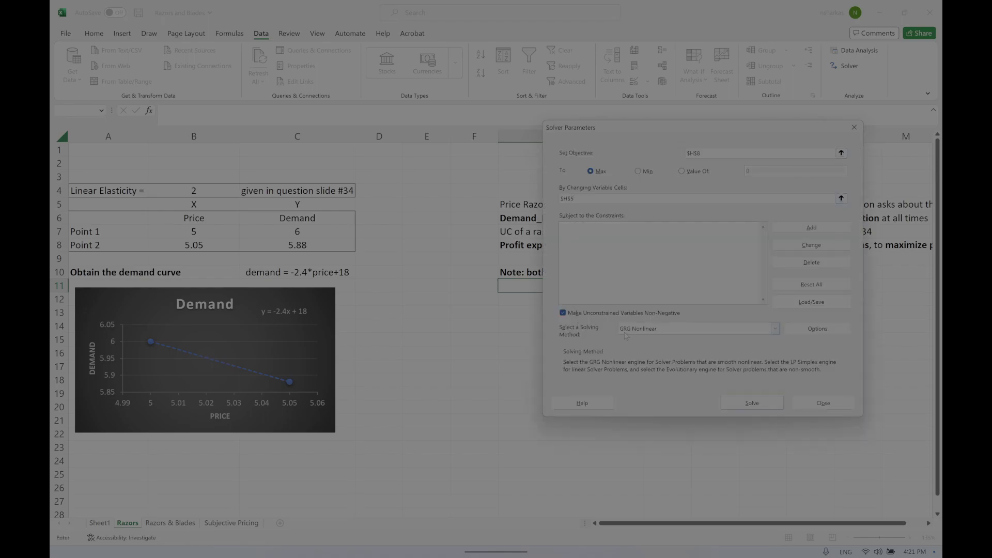
# Solve and keep the solution: price 4.75, demand 6.6, profit 18.15.
pyautogui.click(756, 403)
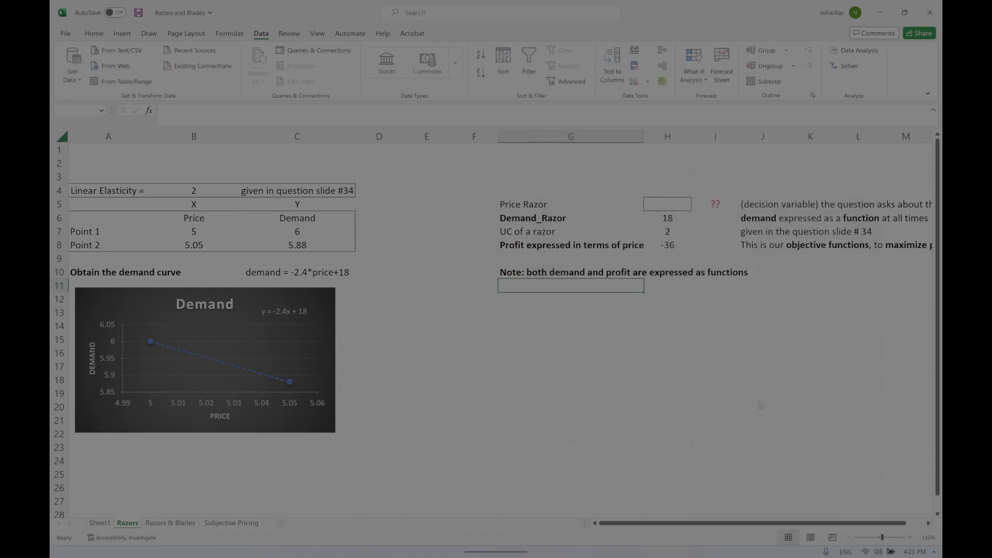
pyautogui.click(360, 300)
pyautogui.click(660, 246)
pyautogui.click(658, 317)
# Add the Solver constraint PriceRazor >= UC_of_a_razor ($H$5 >= $H$7) and re-solve, keeping price 4.75.
pyautogui.click(845, 65)
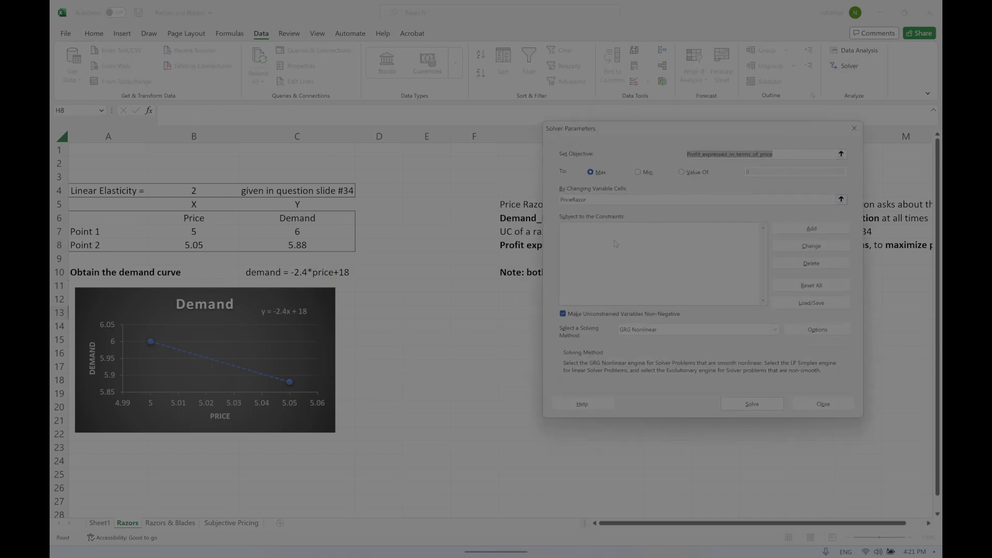
pyautogui.click(780, 229)
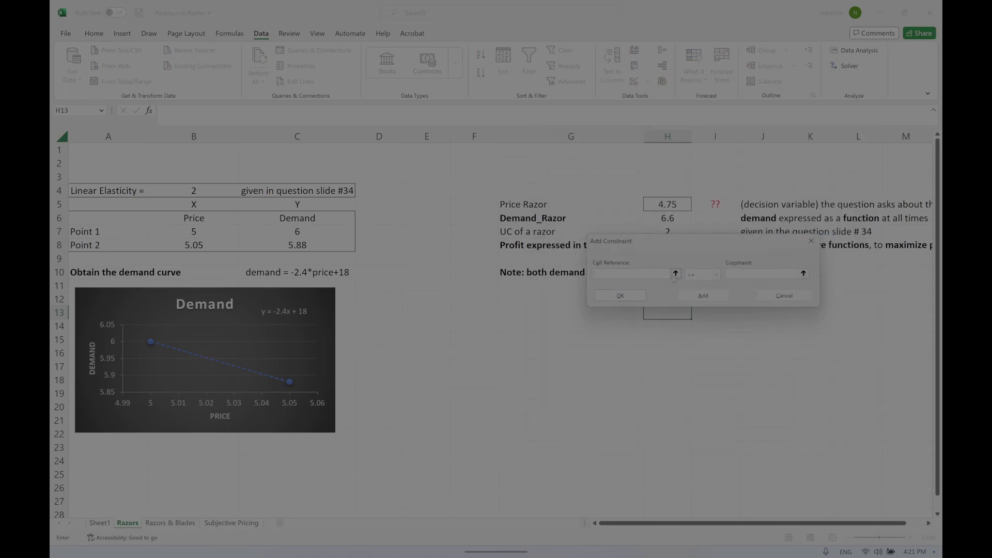
pyautogui.click(675, 274)
pyautogui.moveTo(685, 246); pyautogui.dragTo(613, 369)
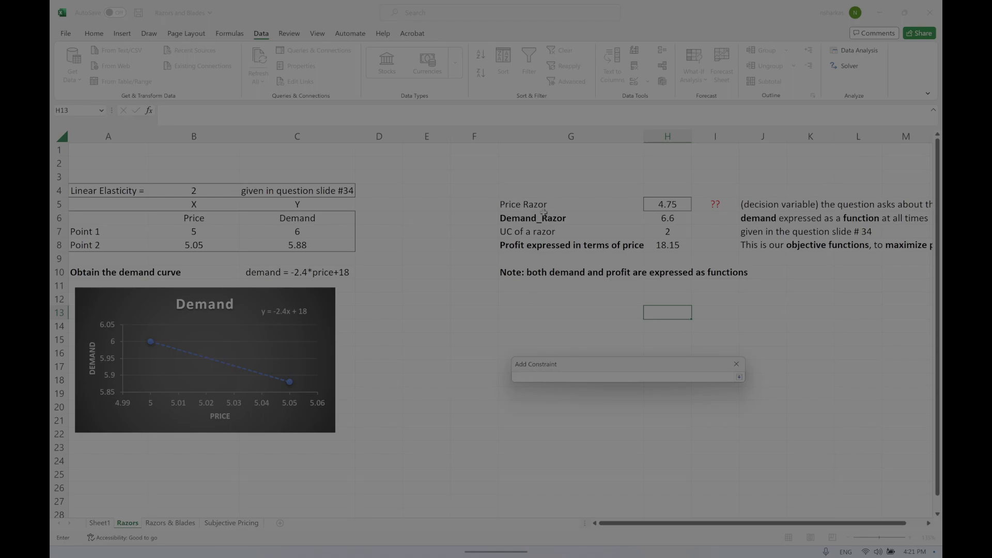
pyautogui.click(675, 205)
pyautogui.click(739, 377)
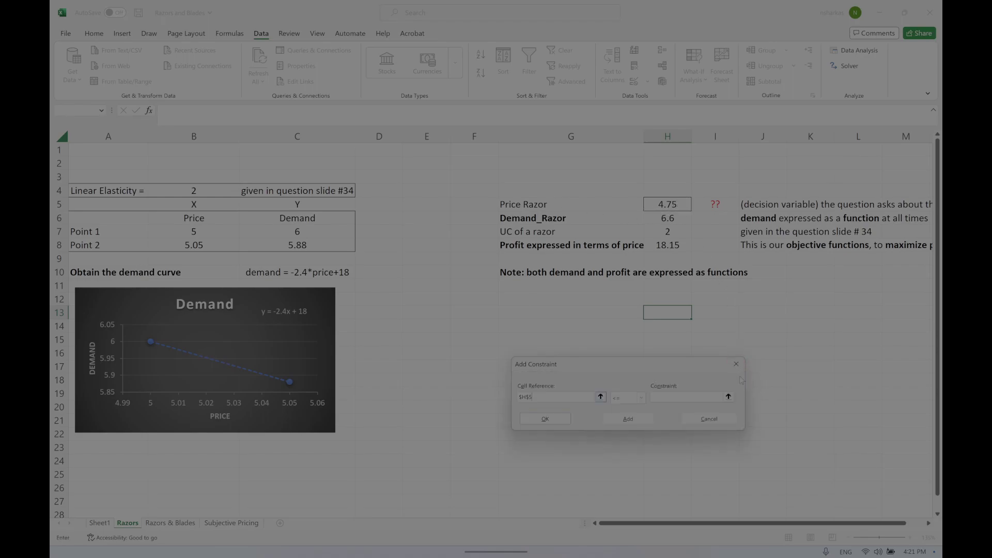
pyautogui.click(640, 397)
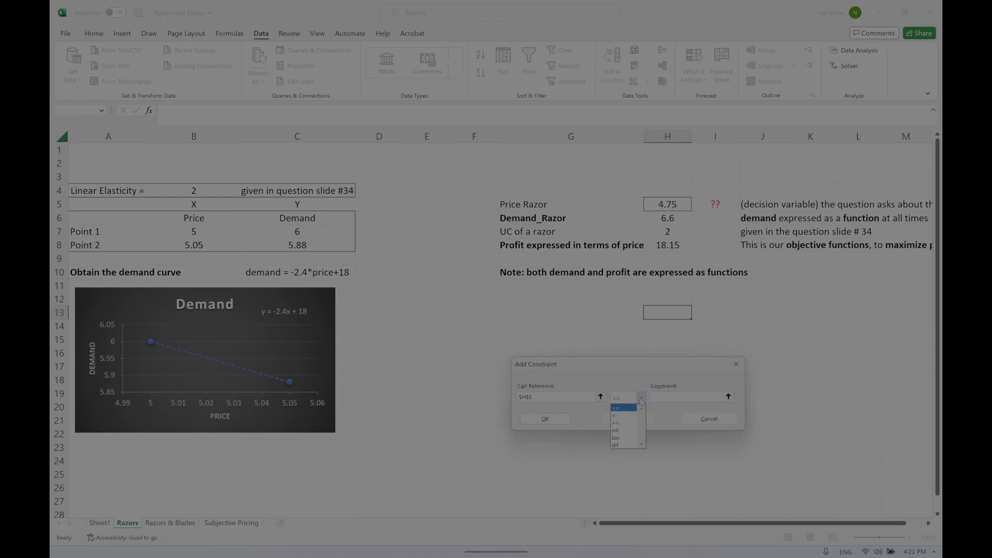
pyautogui.click(625, 423)
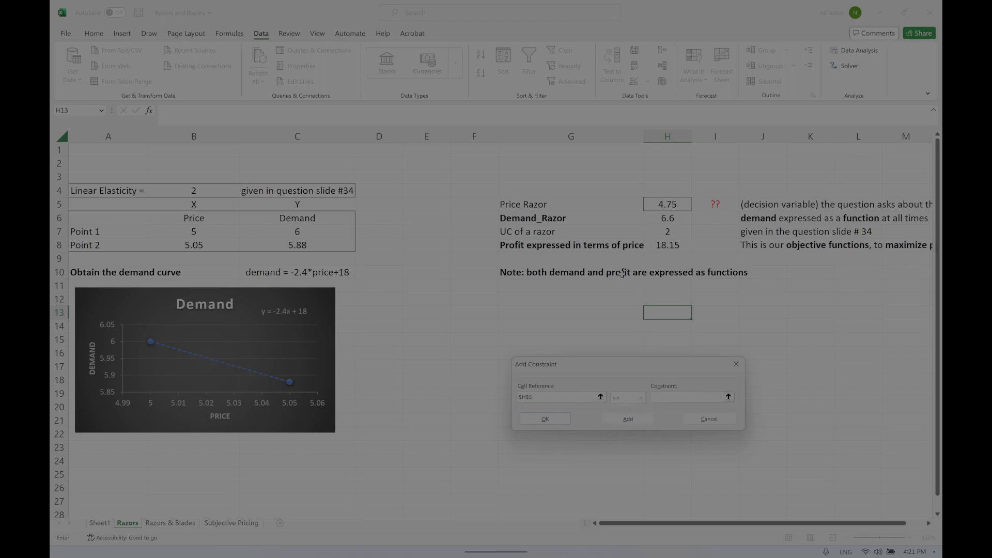
pyautogui.click(680, 231)
pyautogui.click(568, 420)
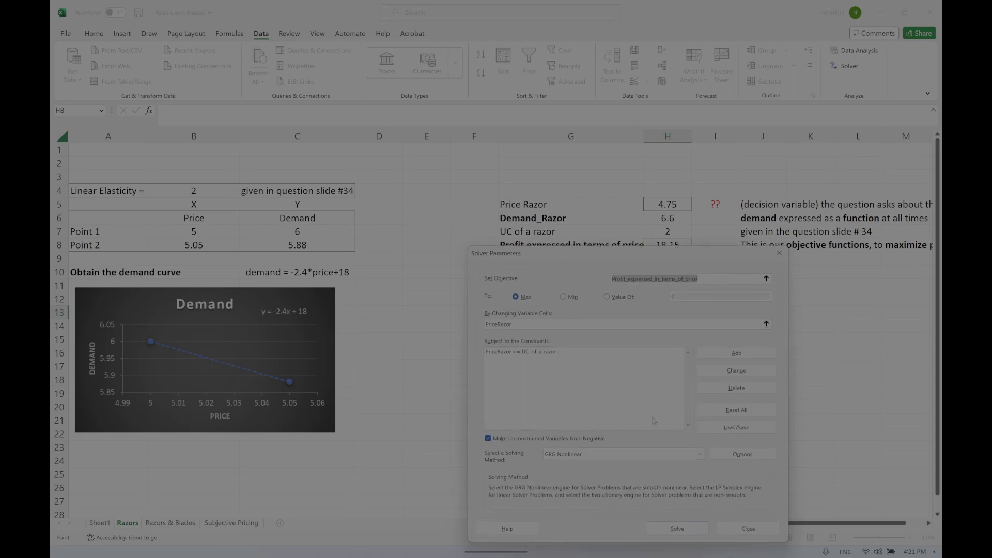
pyautogui.click(677, 529)
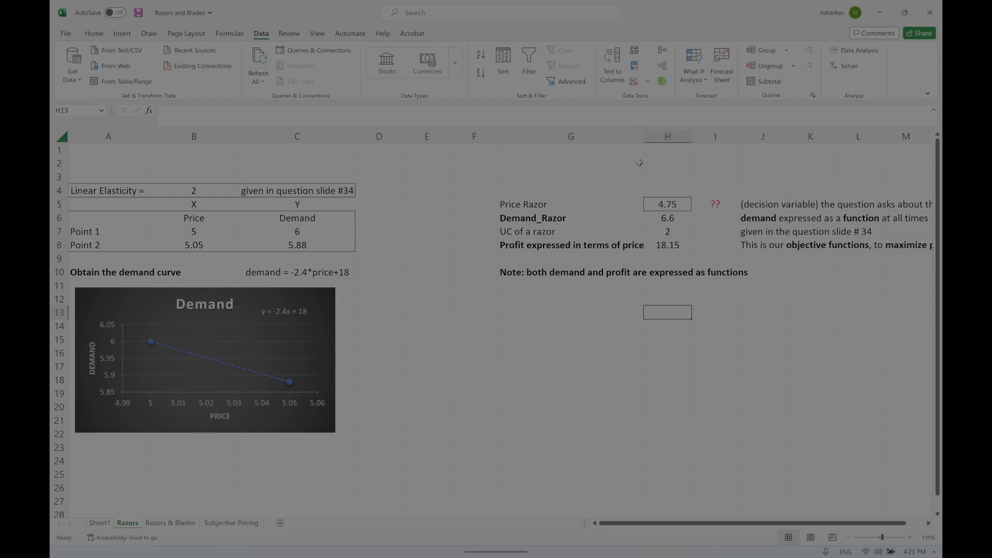
# Delete the price-at-least-unit-cost constraint, re-solve to profit 18.15 at 4.75, and select G5:H5.
pyautogui.click(853, 72)
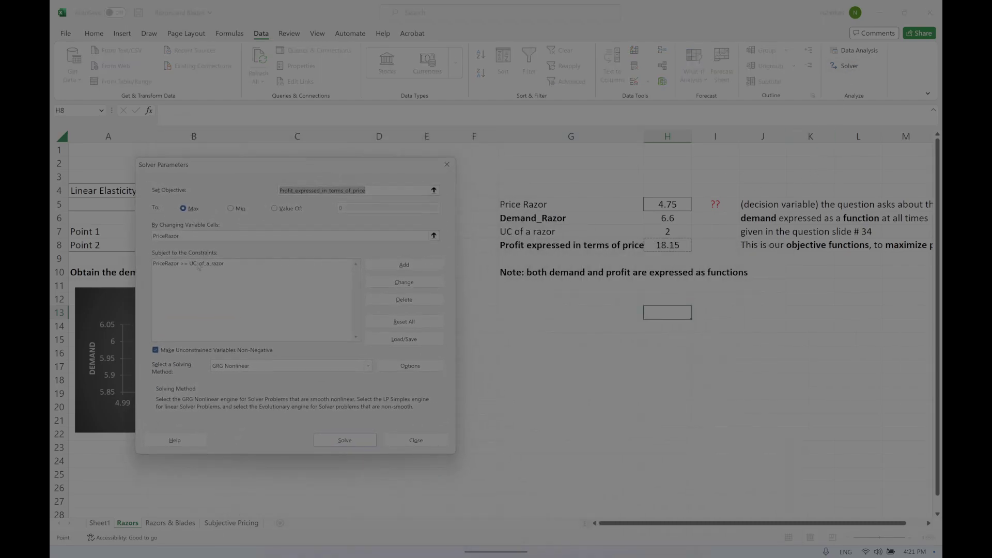
pyautogui.click(199, 263)
pyautogui.click(409, 300)
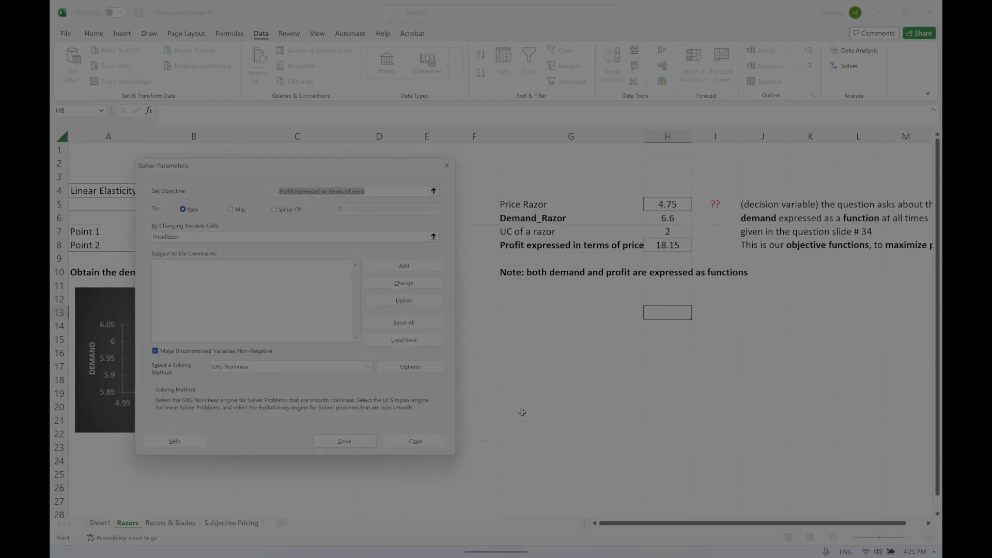
pyautogui.click(337, 442)
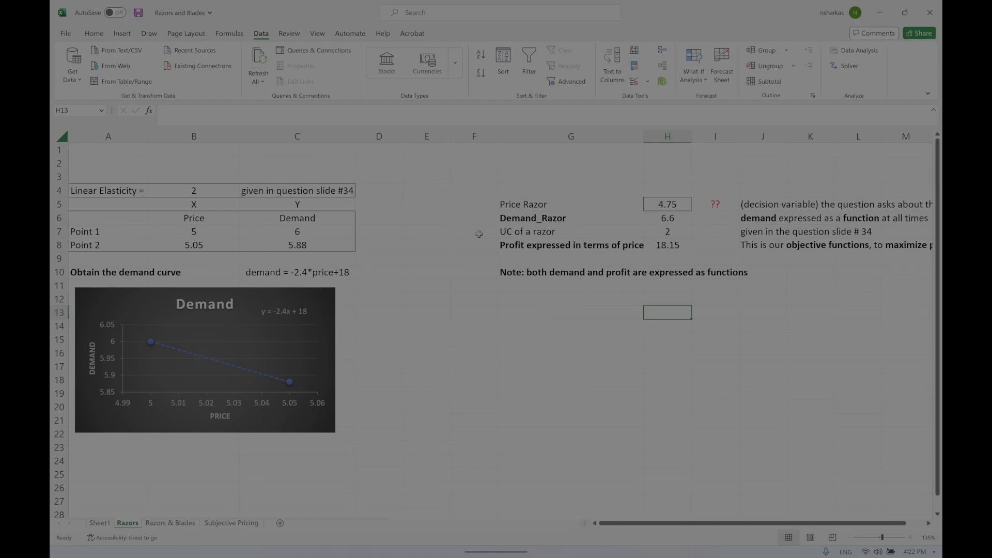
pyautogui.moveTo(479, 233); pyautogui.dragTo(679, 232)
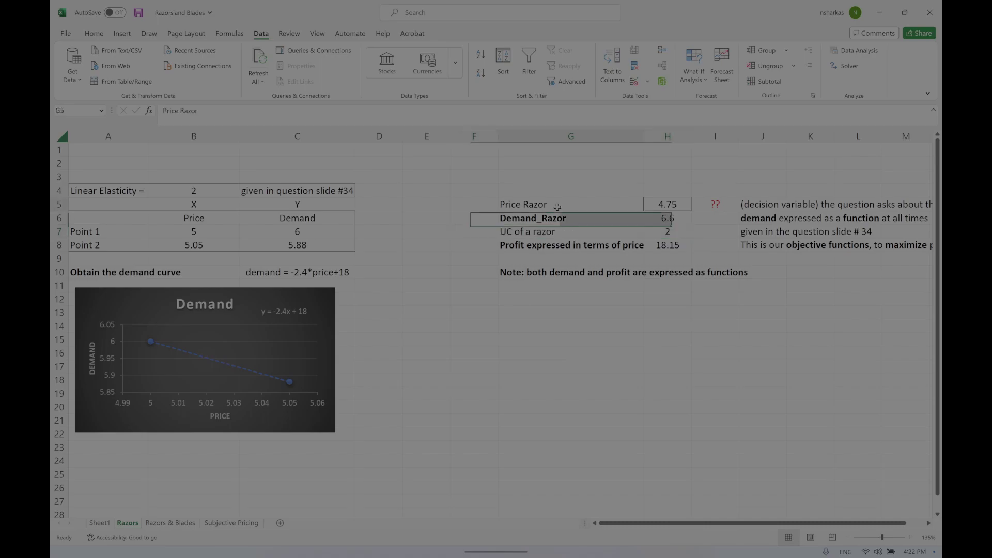
pyautogui.moveTo(557, 207); pyautogui.dragTo(684, 205)
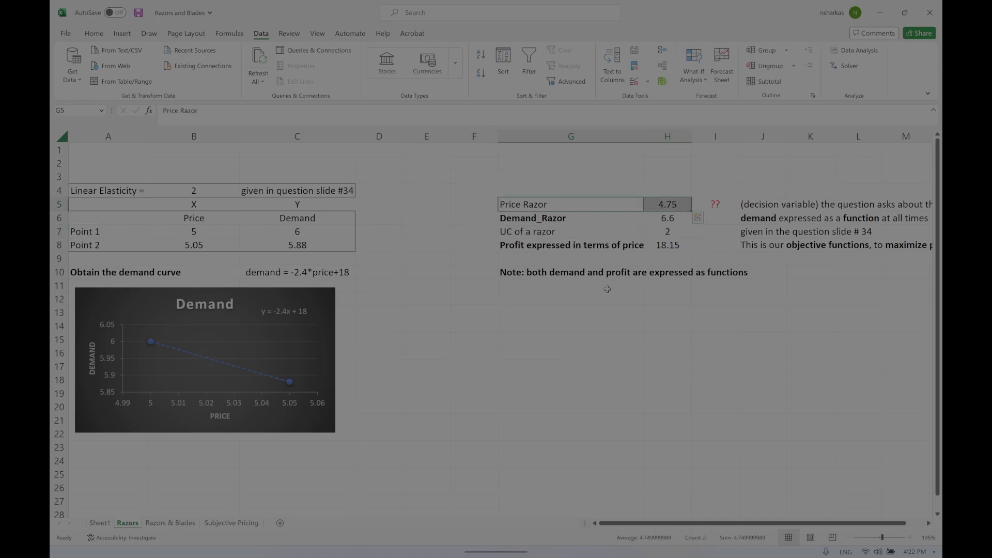